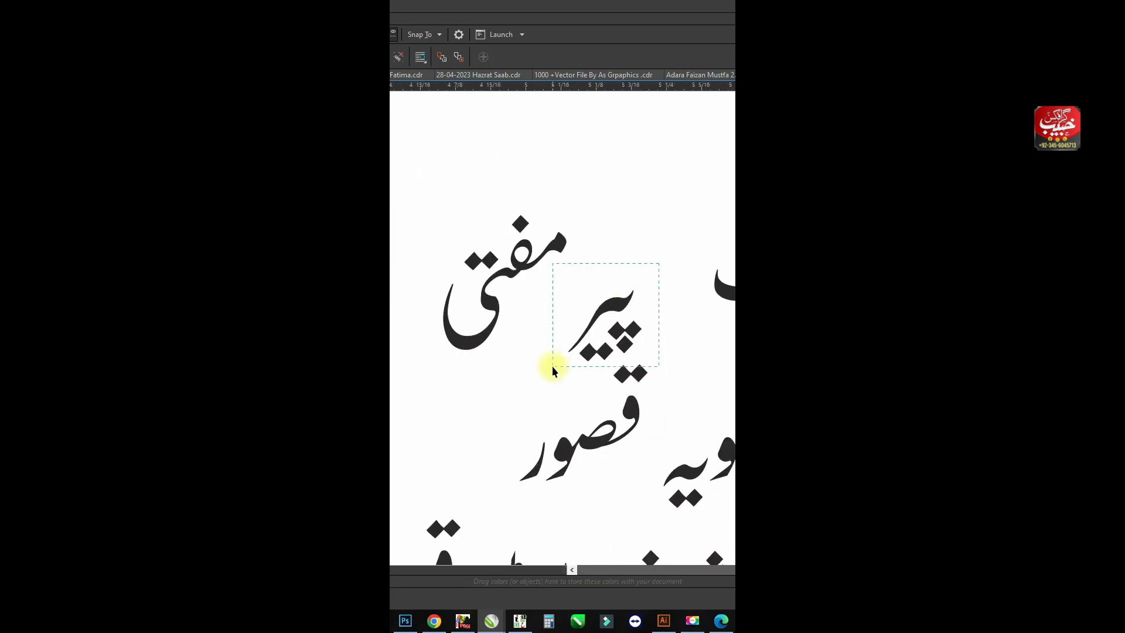
# Tuck the word پیر in close beneath the start of مفتی
pyautogui.moveTo(591, 255); pyautogui.dragTo(592, 253)
pyautogui.scroll(-3, 592, 256)
pyautogui.scroll(2, 663, 235)
pyautogui.scroll(-1, 673, 307)
pyautogui.moveTo(706, 273); pyautogui.dragTo(546, 340)
pyautogui.scroll(1, 606, 337)
pyautogui.scroll(-1, 603, 296)
pyautogui.moveTo(677, 261); pyautogui.dragTo(438, 361)
pyautogui.scroll(4, 640, 334)
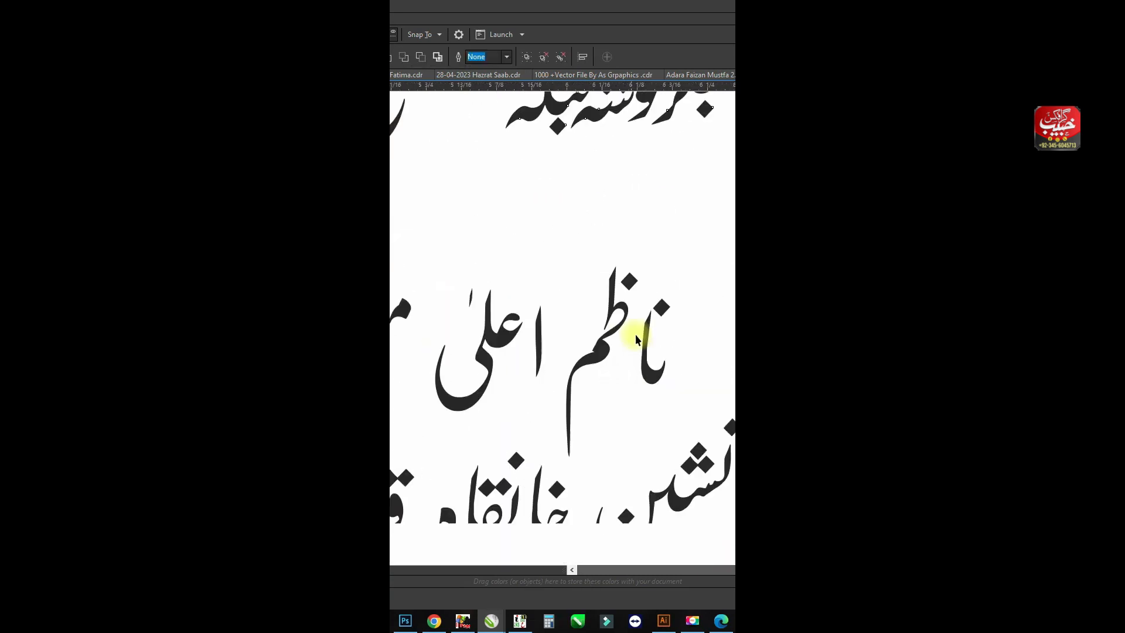
# Move the alif of اعلیٰ over so it stands on the م of ناظم
pyautogui.click(657, 245)
pyautogui.scroll(-1, 538, 301)
pyautogui.moveTo(514, 287); pyautogui.dragTo(612, 228)
pyautogui.scroll(-1, 481, 265)
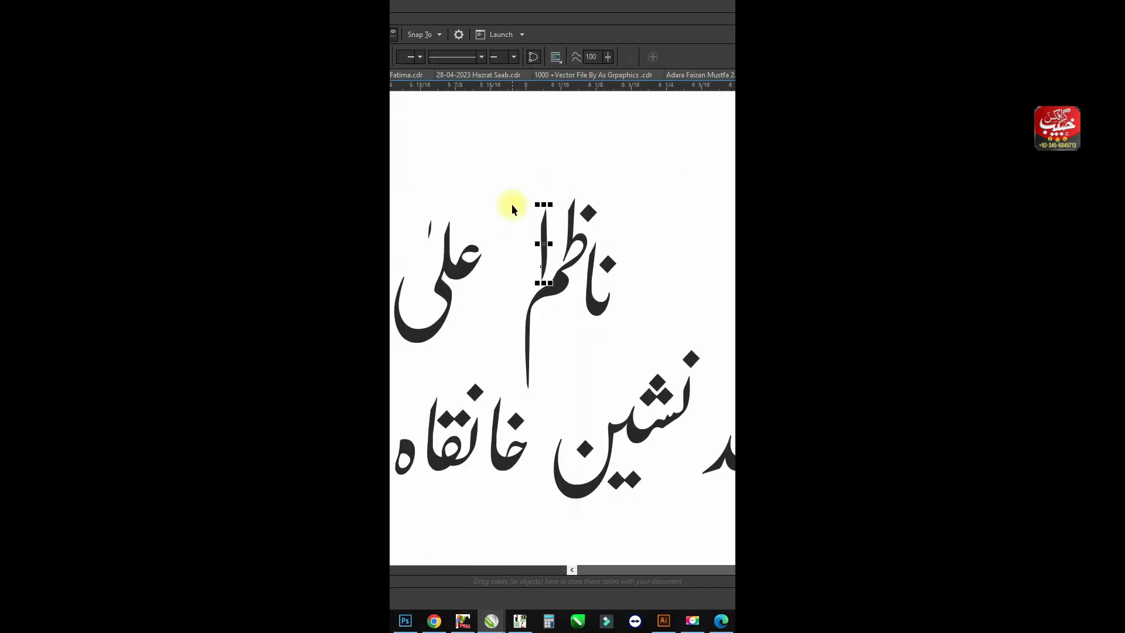
# Select the remaining letters علیٰ and move them up against the alif beside ناظم
pyautogui.moveTo(512, 204); pyautogui.dragTo(381, 360)
pyautogui.scroll(1, 469, 265)
pyautogui.moveTo(473, 265); pyautogui.dragTo(627, 262)
pyautogui.scroll(1, 700, 125)
pyautogui.moveTo(538, 273); pyautogui.dragTo(624, 245)
# Fine-tune the position of علیٰ and its alif so that ناظم اعلیٰ interlocks tightly
pyautogui.scroll(-1, 603, 240)
pyautogui.scroll(1, 522, 269)
pyautogui.scroll(-1, 502, 296)
pyautogui.scroll(1, 508, 242)
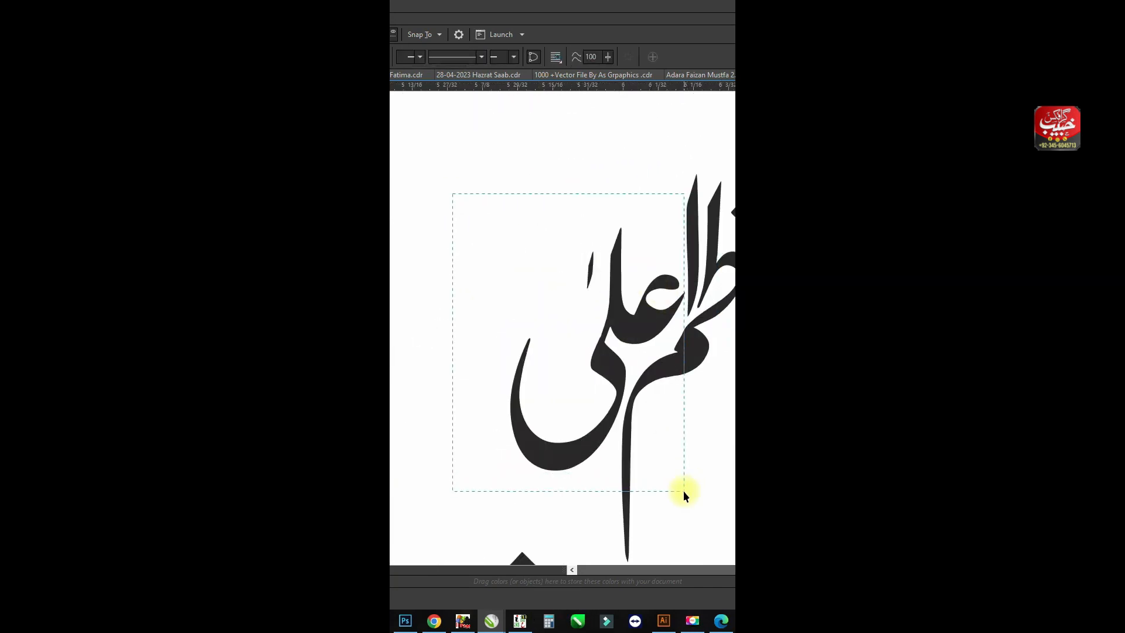
pyautogui.moveTo(684, 490); pyautogui.dragTo(685, 492)
pyautogui.moveTo(647, 333); pyautogui.dragTo(633, 321)
pyautogui.scroll(1, 695, 282)
pyautogui.moveTo(693, 269); pyautogui.dragTo(666, 297)
pyautogui.scroll(-2, 666, 298)
# Move the opening letters of رضویہ in tightly against مسجد
pyautogui.scroll(-1, 510, 319)
pyautogui.scroll(1, 545, 289)
pyautogui.moveTo(560, 271); pyautogui.dragTo(416, 417)
pyautogui.scroll(1, 437, 328)
pyautogui.moveTo(508, 417); pyautogui.dragTo(621, 328)
pyautogui.scroll(-1, 650, 324)
pyautogui.scroll(1, 486, 358)
pyautogui.scroll(-1, 597, 257)
pyautogui.scroll(1, 583, 293)
pyautogui.moveTo(583, 237); pyautogui.dragTo(414, 456)
pyautogui.moveTo(450, 376); pyautogui.dragTo(623, 363)
pyautogui.scroll(1, 619, 317)
pyautogui.moveTo(465, 331); pyautogui.dragTo(514, 323)
pyautogui.scroll(-2, 531, 326)
pyautogui.scroll(1, 525, 346)
# Undo the last change, then move the ending یہ with its dots up against رضو
pyautogui.moveTo(640, 289); pyautogui.dragTo(527, 410)
pyautogui.hotkey('ctrl', 'z')
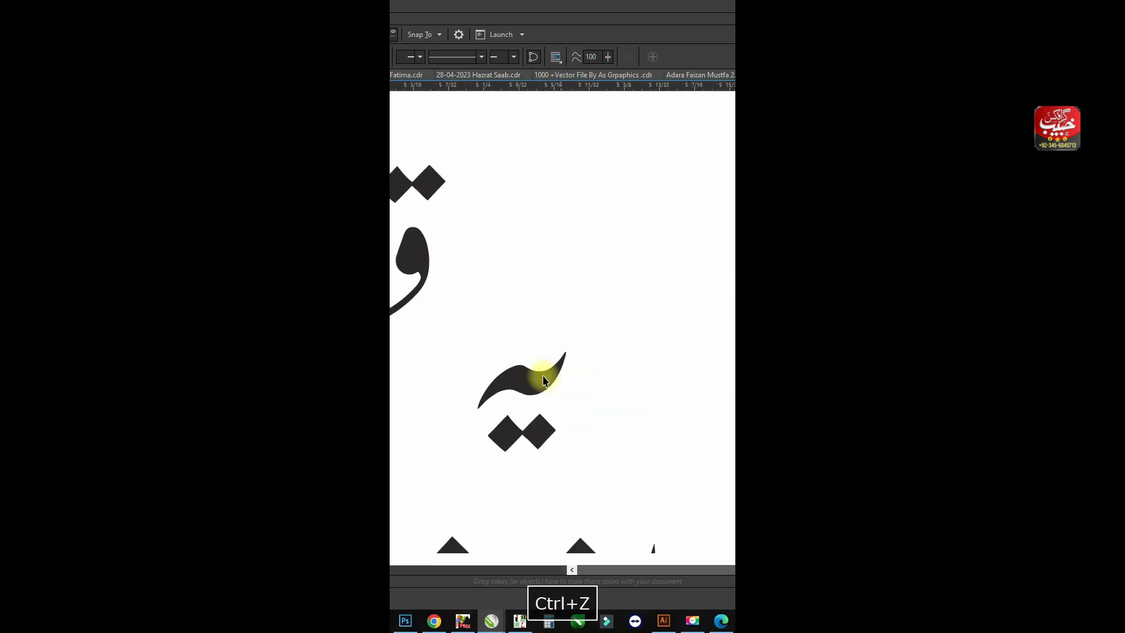
pyautogui.scroll(-1, 575, 360)
pyautogui.moveTo(608, 299); pyautogui.dragTo(448, 465)
pyautogui.scroll(1, 537, 469)
pyautogui.moveTo(449, 362); pyautogui.dragTo(635, 328)
pyautogui.scroll(-1, 636, 328)
pyautogui.scroll(1, 639, 337)
pyautogui.moveTo(585, 246); pyautogui.dragTo(588, 272)
pyautogui.scroll(-1, 615, 268)
# Move قصور in close to رضویہ and combine the whole phrase مسجد رضویہ قصور
pyautogui.moveTo(643, 231); pyautogui.dragTo(472, 381)
pyautogui.scroll(-1, 472, 328)
pyautogui.scroll(1, 541, 321)
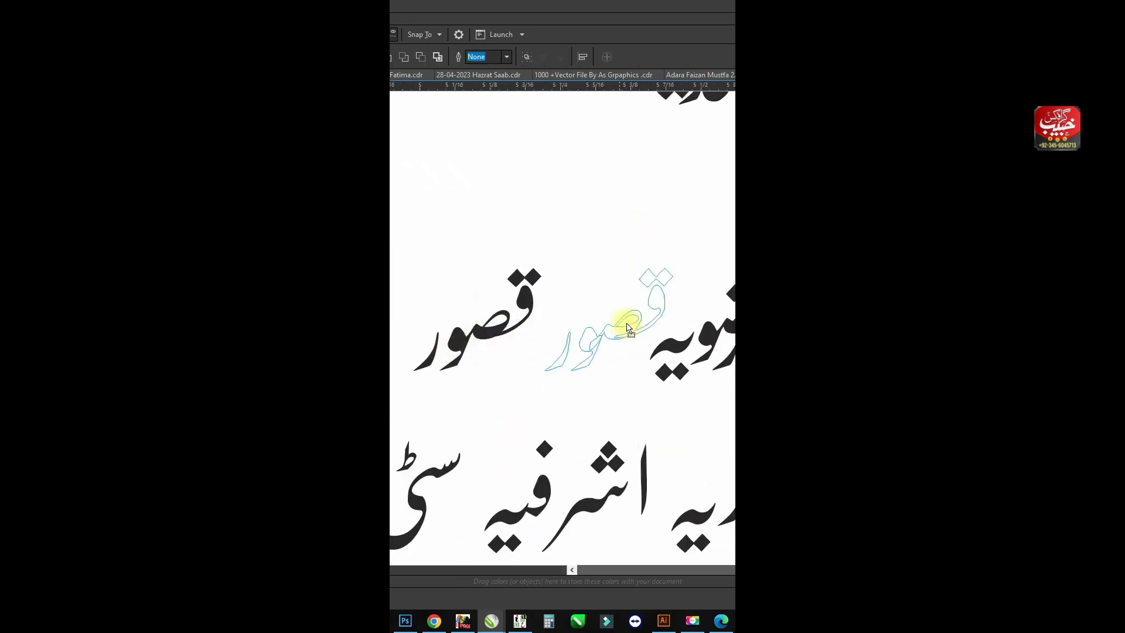
pyautogui.moveTo(627, 326); pyautogui.dragTo(659, 324)
pyautogui.scroll(2, 630, 332)
pyautogui.scroll(-2, 536, 433)
pyautogui.scroll(2, 528, 430)
pyautogui.moveTo(487, 430); pyautogui.dragTo(640, 314)
pyautogui.scroll(-3, 501, 375)
pyautogui.hotkey('ctrl', 'l')
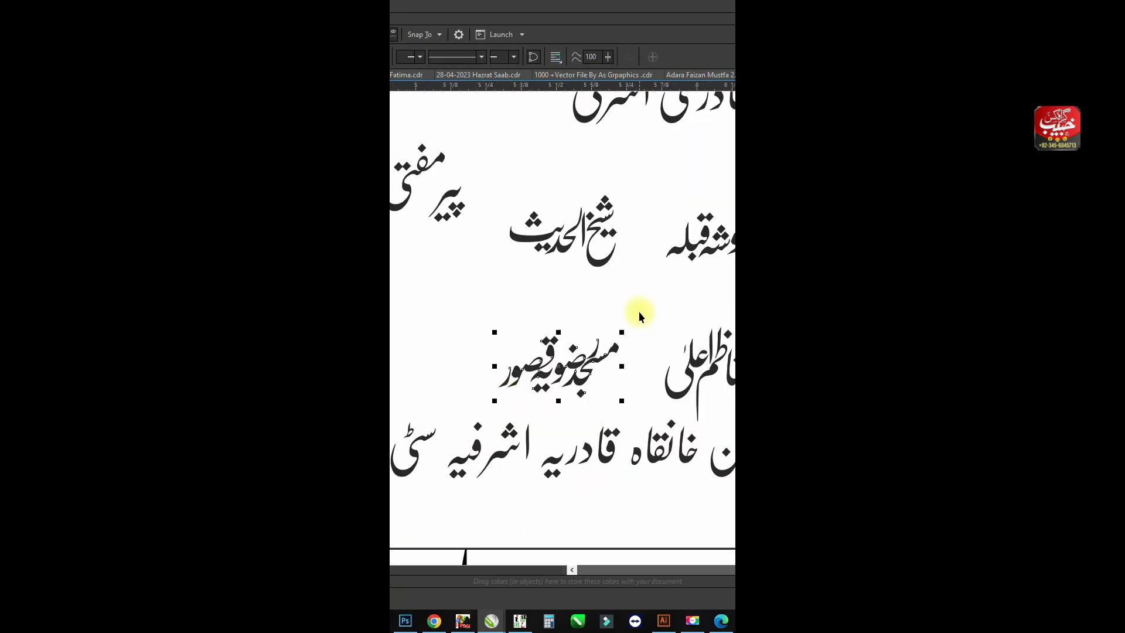
# Group the letter pieces of the compacted phrases, including شیخ الحدیث, into single objects
pyautogui.scroll(-1, 642, 317)
pyautogui.scroll(1, 672, 352)
pyautogui.moveTo(649, 265); pyautogui.dragTo(566, 393)
pyautogui.scroll(2, 565, 363)
pyautogui.hotkey('ctrl', 'g')
pyautogui.scroll(-2, 603, 352)
pyautogui.scroll(3, 547, 352)
pyautogui.scroll(2, 545, 337)
pyautogui.click(598, 285)
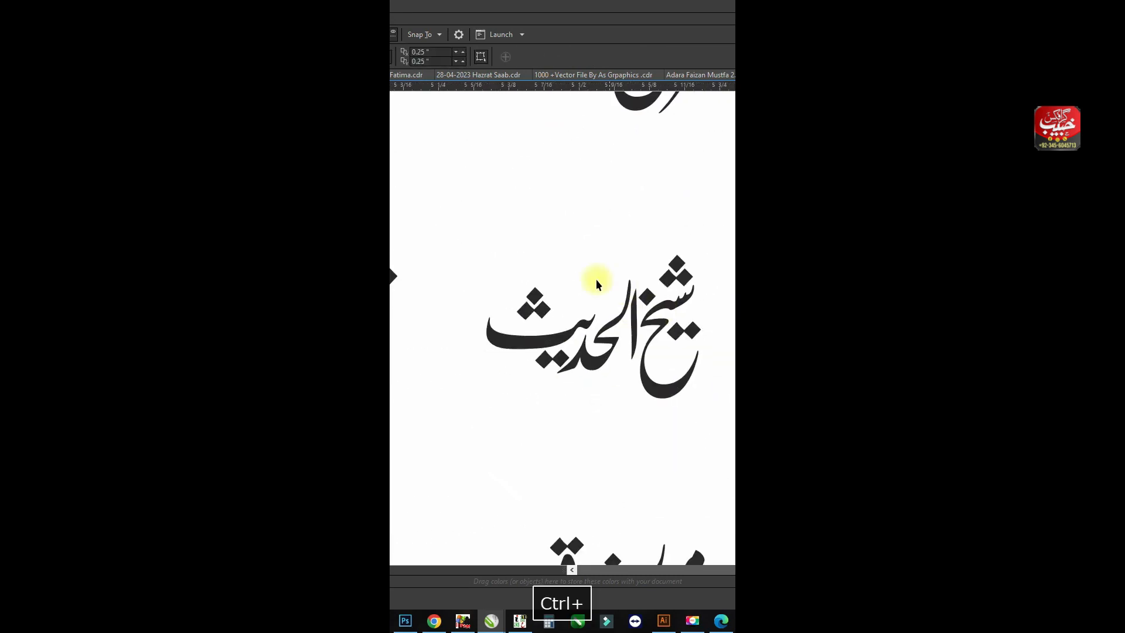
pyautogui.scroll(1, 603, 382)
pyautogui.scroll(-1, 623, 307)
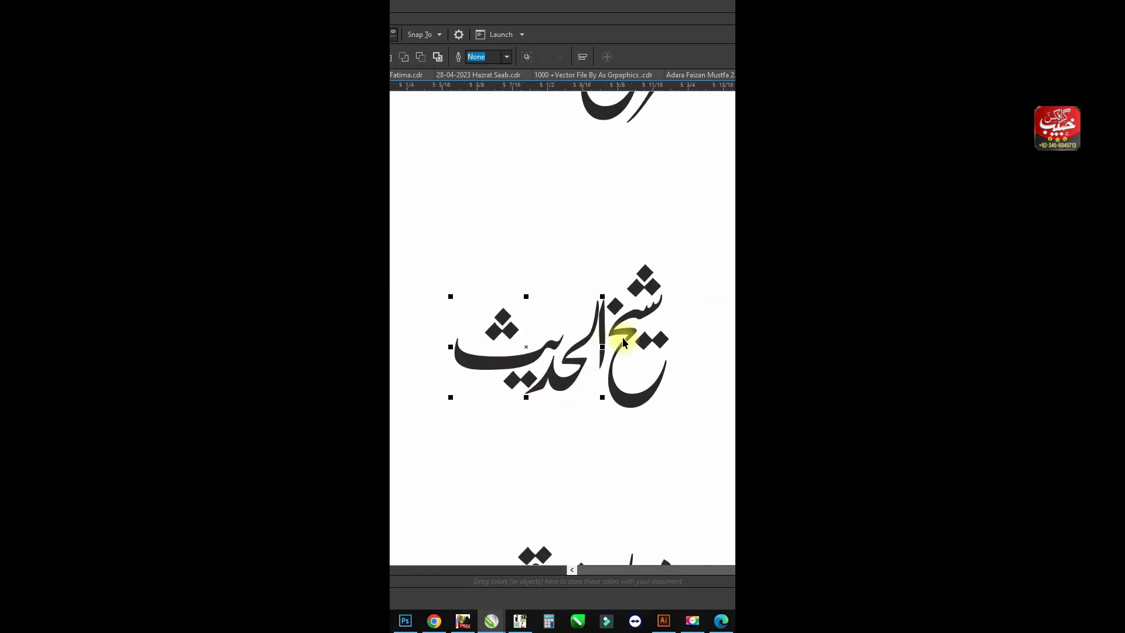
pyautogui.scroll(1, 621, 329)
pyautogui.scroll(-1, 644, 445)
pyautogui.scroll(-1, 642, 439)
pyautogui.moveTo(728, 386); pyautogui.dragTo(588, 289)
pyautogui.hotkey('ctrl', 'g')
# Move the letter pieces at the start of the نشین خانقاہ line closer together
pyautogui.scroll(-1, 527, 288)
pyautogui.scroll(2, 715, 446)
pyautogui.click(652, 280)
pyautogui.scroll(-2, 655, 284)
pyautogui.scroll(2, 692, 297)
pyautogui.moveTo(670, 238); pyautogui.dragTo(521, 338)
pyautogui.scroll(1, 562, 310)
pyautogui.moveTo(573, 316); pyautogui.dragTo(448, 315)
pyautogui.scroll(-2, 588, 308)
pyautogui.scroll(3, 555, 252)
pyautogui.moveTo(589, 287); pyautogui.dragTo(546, 331)
pyautogui.scroll(-3, 653, 282)
# Shift the next letter pieces of the line to tighten the spacing before قادریہ
pyautogui.moveTo(676, 278); pyautogui.dragTo(578, 358)
pyautogui.scroll(2, 589, 359)
pyautogui.moveTo(560, 340); pyautogui.dragTo(510, 340)
pyautogui.scroll(-2, 510, 340)
pyautogui.scroll(2, 411, 319)
pyautogui.moveTo(642, 332); pyautogui.dragTo(651, 332)
pyautogui.scroll(-2, 537, 334)
pyautogui.scroll(2, 504, 328)
# Move the middle letters of قادریہ closer to قا and repeat the same move for the ending letters
pyautogui.moveTo(592, 370); pyautogui.dragTo(548, 387)
pyautogui.scroll(1, 467, 433)
pyautogui.moveTo(479, 438); pyautogui.dragTo(486, 416)
pyautogui.keyDown('shift'); pyautogui.click(464, 368); pyautogui.keyUp('shift')
pyautogui.moveTo(463, 367); pyautogui.dragTo(515, 342)
pyautogui.click(401, 398)
pyautogui.hotkey('ctrl', 'r')
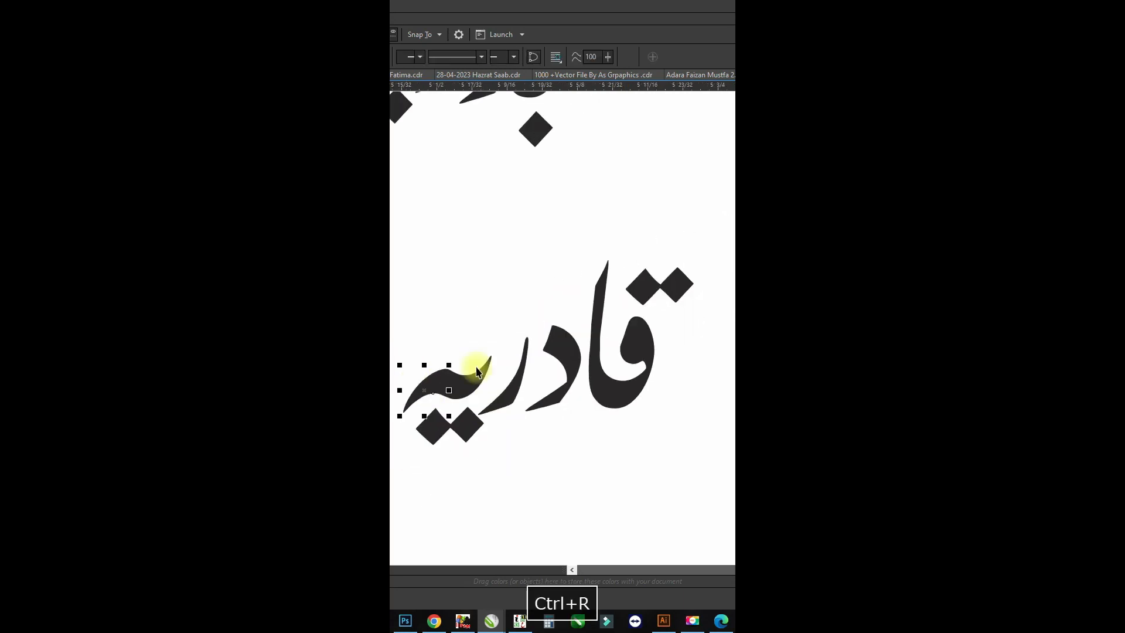
# Stack the د above the ر in قادریہ and move the ending یہ in beside them
pyautogui.scroll(2, 585, 319)
pyautogui.scroll(-2, 578, 359)
pyautogui.scroll(2, 633, 389)
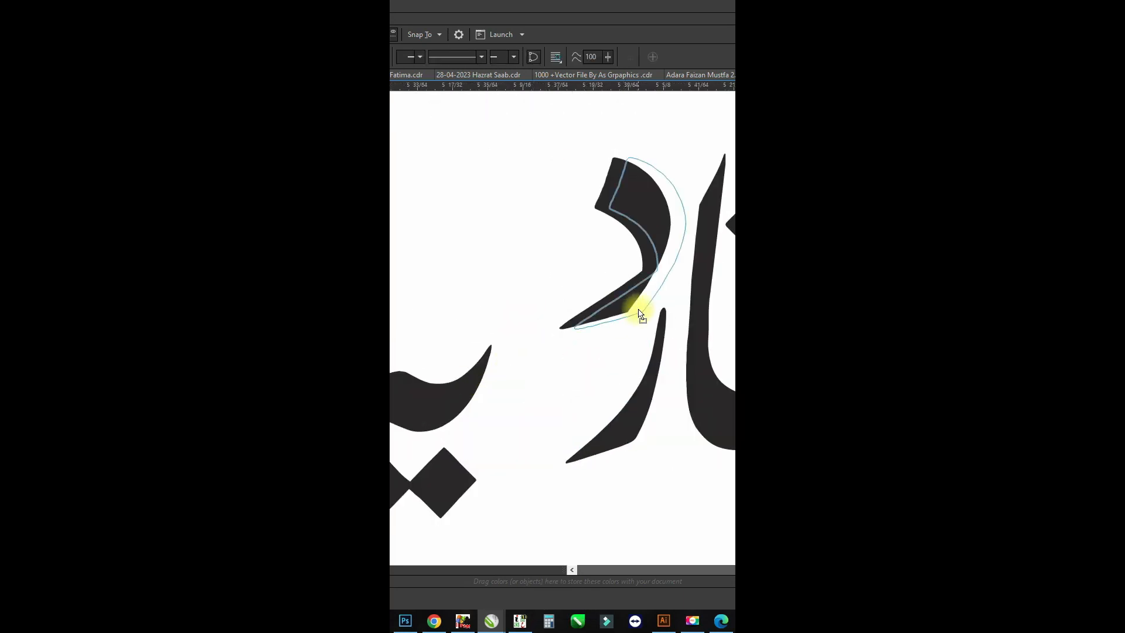
pyautogui.moveTo(638, 310); pyautogui.dragTo(639, 311)
pyautogui.moveTo(440, 397)
pyautogui.mouseDown()
pyautogui.moveTo(514, 318)
pyautogui.moveTo(549, 305)
pyautogui.mouseUp()
pyautogui.scroll(-1, 572, 362)
pyautogui.scroll(1, 614, 352)
pyautogui.moveTo(655, 378); pyautogui.dragTo(655, 396)
pyautogui.scroll(-2, 517, 391)
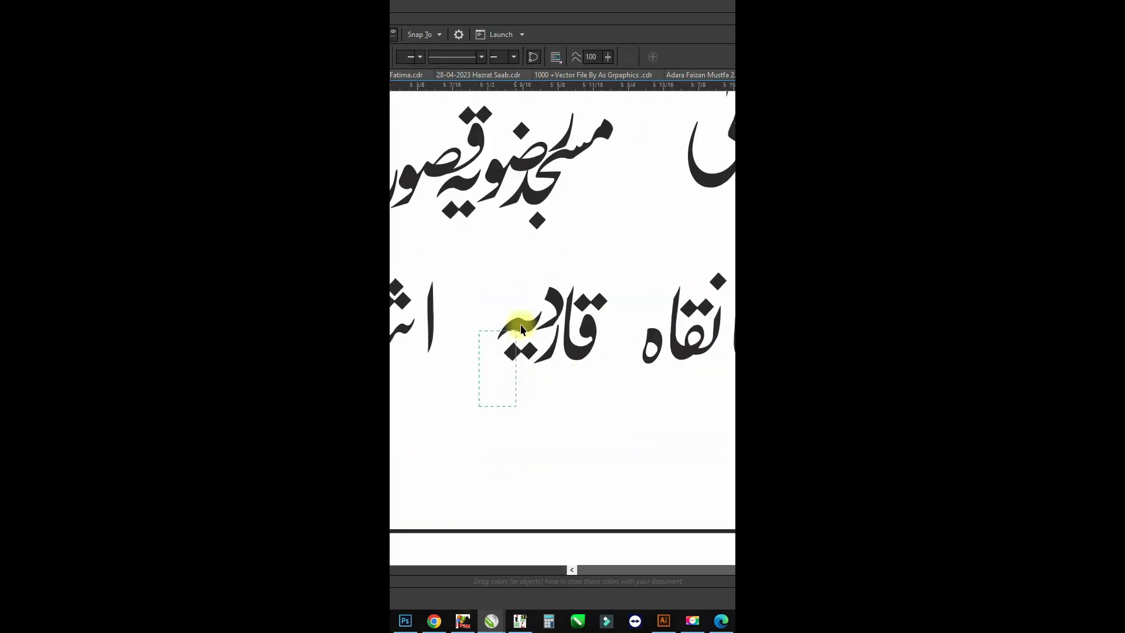
# Nudge the final ہ of خانقاہ closer to its alif
pyautogui.moveTo(630, 325); pyautogui.dragTo(644, 325)
pyautogui.scroll(-1, 638, 328)
pyautogui.scroll(1, 621, 335)
pyautogui.scroll(2, 731, 331)
pyautogui.moveTo(485, 322); pyautogui.dragTo(501, 321)
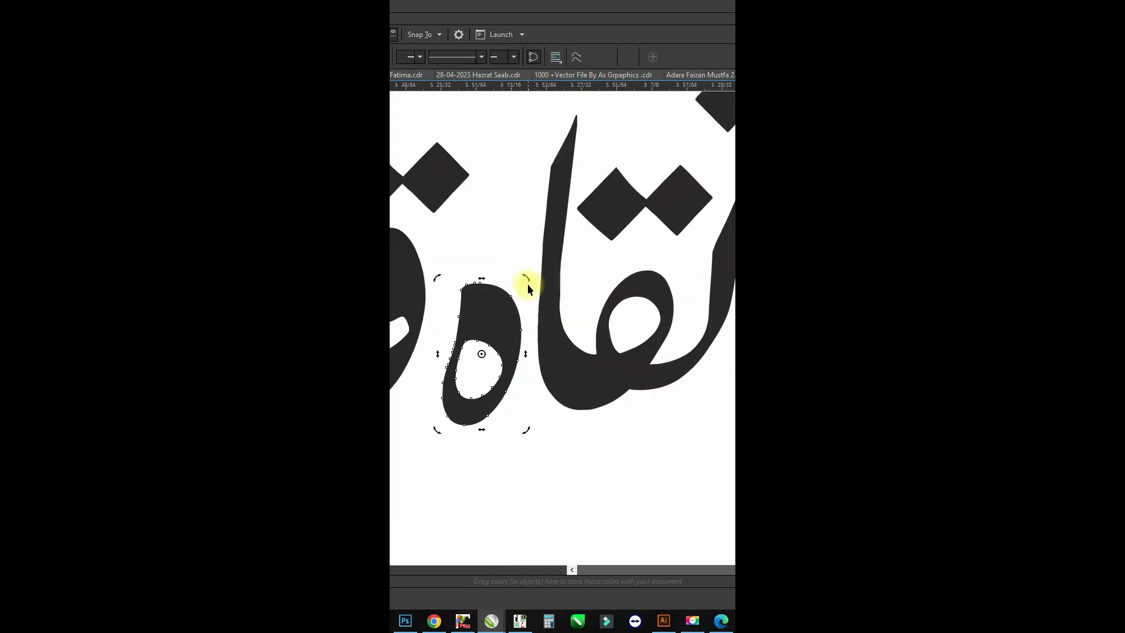
pyautogui.click(502, 321)
# Fine-tune the spacing and height of single letter pieces along the خانقاہ قادریہ اشرفیہ line
pyautogui.scroll(-1, 502, 322)
pyautogui.scroll(2, 521, 410)
pyautogui.moveTo(576, 316); pyautogui.dragTo(560, 314)
pyautogui.scroll(-2, 559, 316)
pyautogui.scroll(2, 515, 319)
pyautogui.moveTo(515, 257); pyautogui.dragTo(515, 279)
pyautogui.scroll(-2, 516, 280)
pyautogui.scroll(2, 484, 291)
# Select the letters فیہ with their dots and move them up against the ر of اشرفیہ
pyautogui.moveTo(633, 202); pyautogui.dragTo(604, 273)
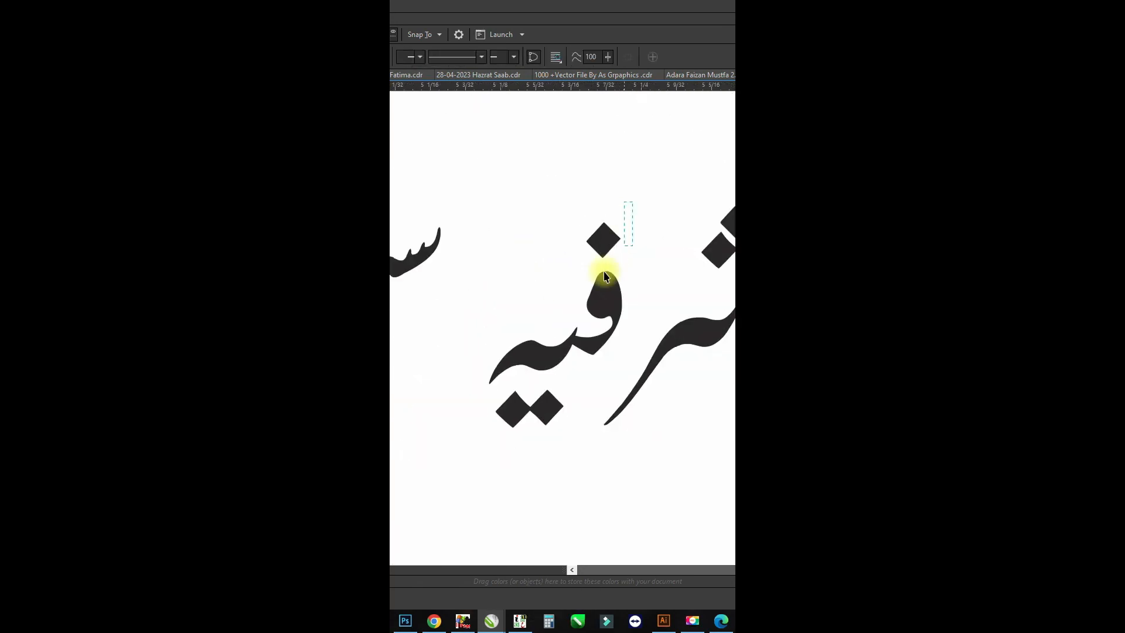
pyautogui.moveTo(561, 360); pyautogui.dragTo(566, 361)
pyautogui.scroll(1, 544, 410)
pyautogui.moveTo(544, 406); pyautogui.dragTo(658, 382)
pyautogui.scroll(-2, 668, 392)
# Move the word سٹی in close to the end of اشرفیہ and nudge it into place
pyautogui.moveTo(612, 316); pyautogui.dragTo(509, 446)
pyautogui.scroll(1, 515, 422)
pyautogui.moveTo(461, 404); pyautogui.dragTo(619, 404)
pyautogui.scroll(-2, 620, 405)
pyautogui.scroll(2, 511, 383)
pyautogui.moveTo(459, 420); pyautogui.dragTo(467, 420)
pyautogui.scroll(-1, 466, 422)
# Select the word قصور at the end of the line and move it in beside سٹی
pyautogui.moveTo(442, 455); pyautogui.dragTo(577, 285)
pyautogui.scroll(1, 592, 365)
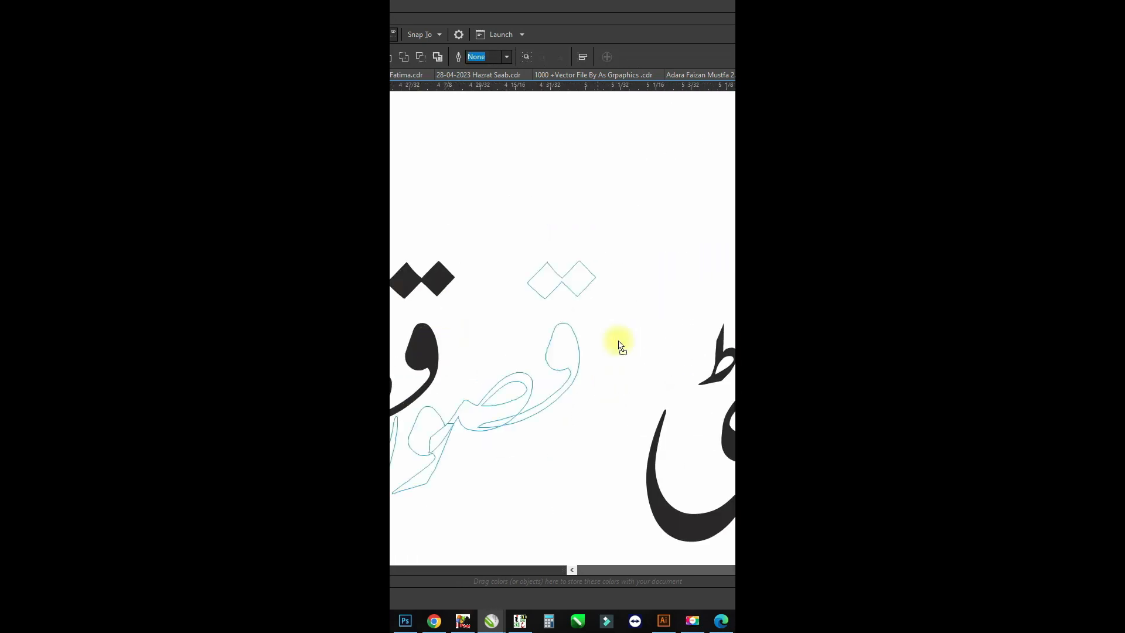
pyautogui.moveTo(432, 341); pyautogui.dragTo(685, 340)
pyautogui.scroll(1, 678, 318)
pyautogui.moveTo(714, 235)
pyautogui.mouseDown()
pyautogui.moveTo(715, 285)
pyautogui.moveTo(617, 344)
pyautogui.moveTo(525, 369)
pyautogui.moveTo(692, 367)
pyautogui.mouseUp()
# Nudge the last letter pieces into place and group the letters of the compacted line
pyautogui.scroll(-3, 645, 307)
pyautogui.scroll(1, 654, 344)
pyautogui.scroll(1, 487, 357)
pyautogui.scroll(-1, 689, 436)
pyautogui.scroll(1, 628, 386)
pyautogui.scroll(1, 517, 349)
pyautogui.moveTo(488, 335); pyautogui.dragTo(527, 347)
pyautogui.scroll(-4, 530, 346)
pyautogui.moveTo(672, 307); pyautogui.dragTo(474, 368)
pyautogui.hotkey('ctrl', 'g')
# Set the word قصور in place beside سٹی at the end of the line
pyautogui.scroll(-1, 476, 368)
pyautogui.click(595, 306)
pyautogui.scroll(1, 595, 301)
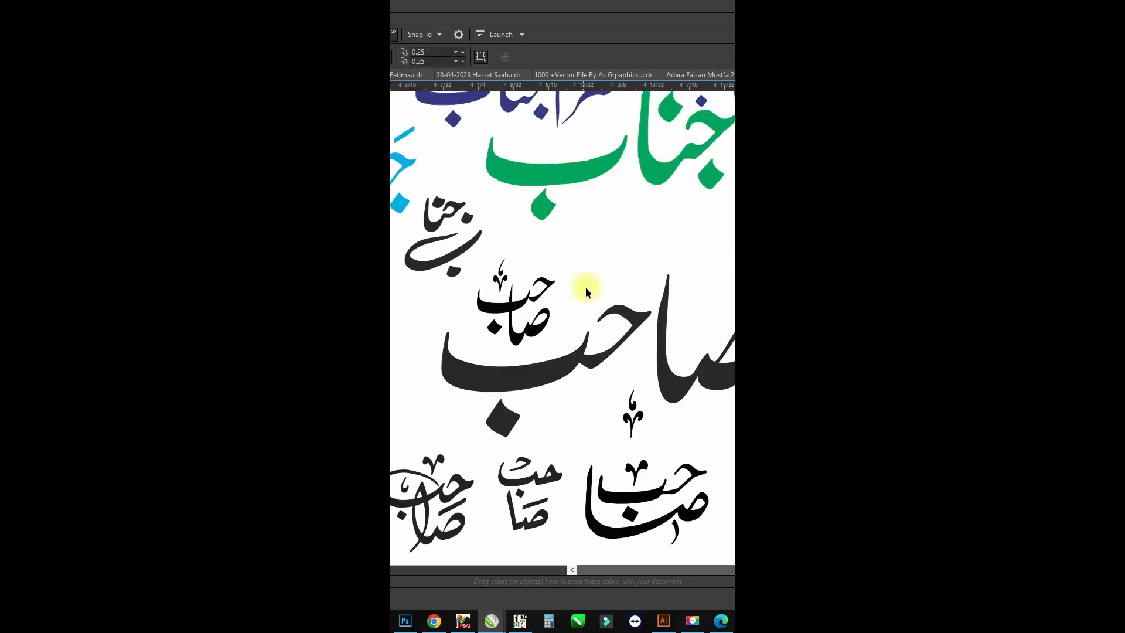
# Find the stacked حضرت علامہ مولانا in the Mehfil Data calligraphy library and paste it into the design
pyautogui.scroll(1, 583, 540)
pyautogui.click(633, 414)
pyautogui.scroll(-2, 583, 349)
pyautogui.scroll(-1, 628, 406)
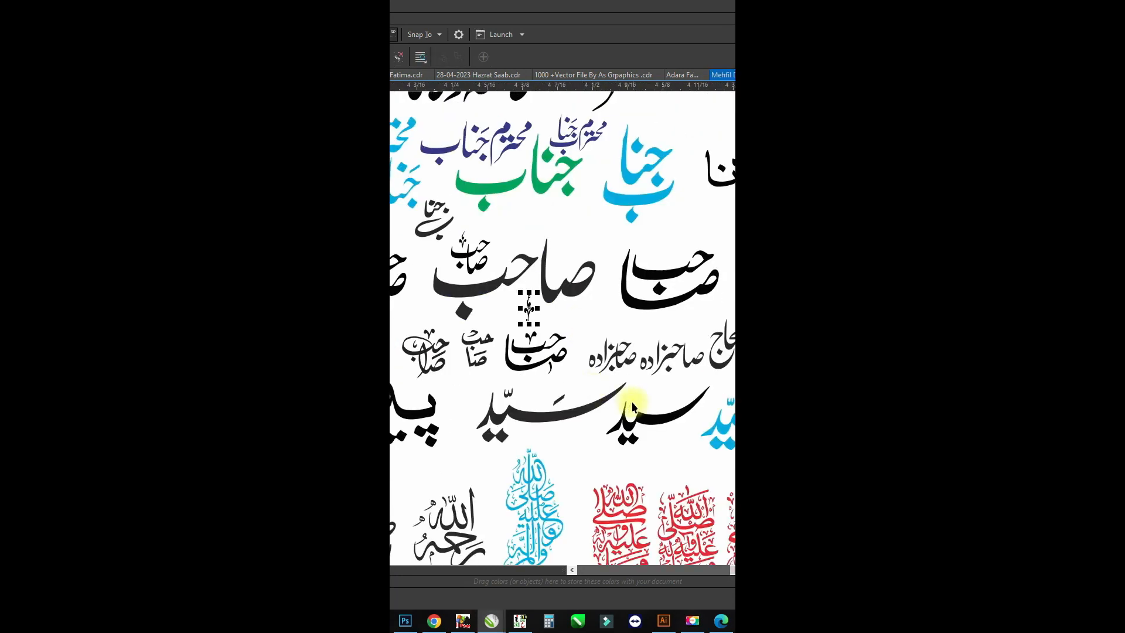
pyautogui.scroll(-2, 655, 344)
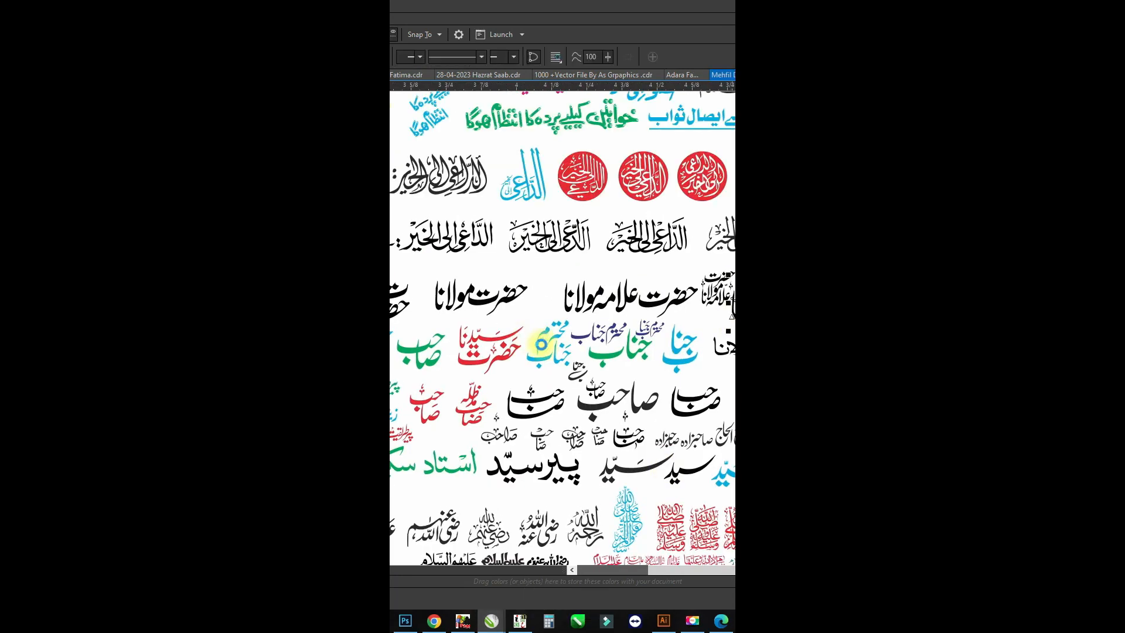
pyautogui.hotkey('ctrl', 'v')
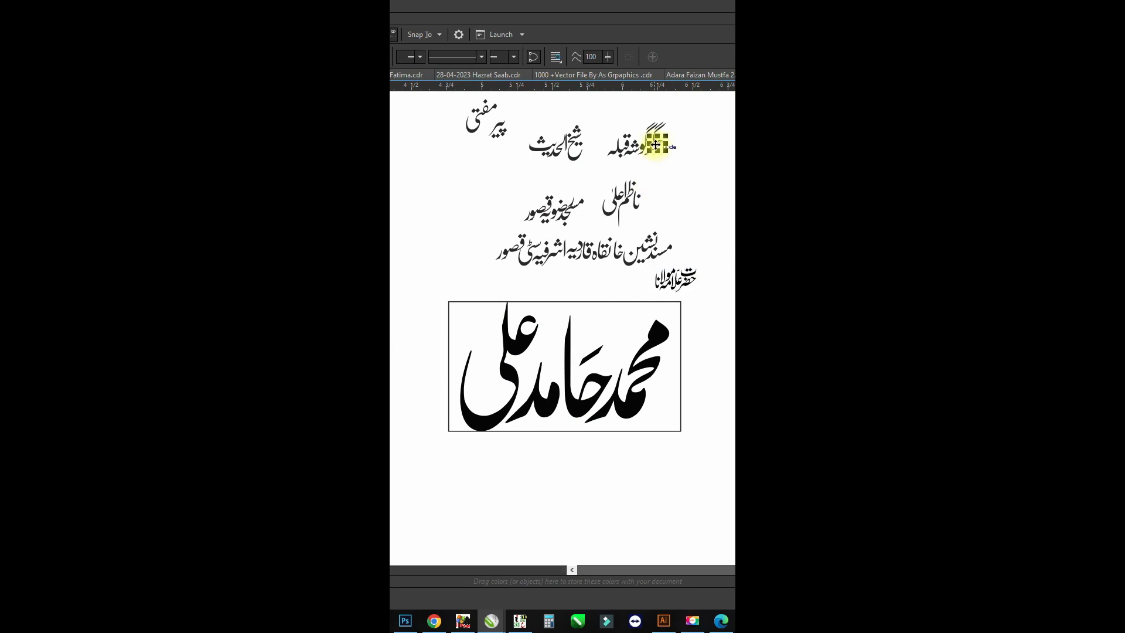
# Undo the last change and move شیخ الحدیث in close to the end of جگر گوشہ قبلہ
pyautogui.hotkey('ctrl', 'z')
pyautogui.scroll(2, 598, 166)
pyautogui.press('z')
pyautogui.moveTo(596, 287); pyautogui.dragTo(508, 377)
pyautogui.press('space')
pyautogui.moveTo(540, 301); pyautogui.dragTo(674, 301)
# Align the line جگر گوشہ قبلہ شیخ الحدیث to the top and right edges of the frame around the large name
pyautogui.scroll(-2, 590, 312)
pyautogui.scroll(-1, 663, 274)
pyautogui.keyDown('shift'); pyautogui.click(591, 367); pyautogui.keyUp('shift')
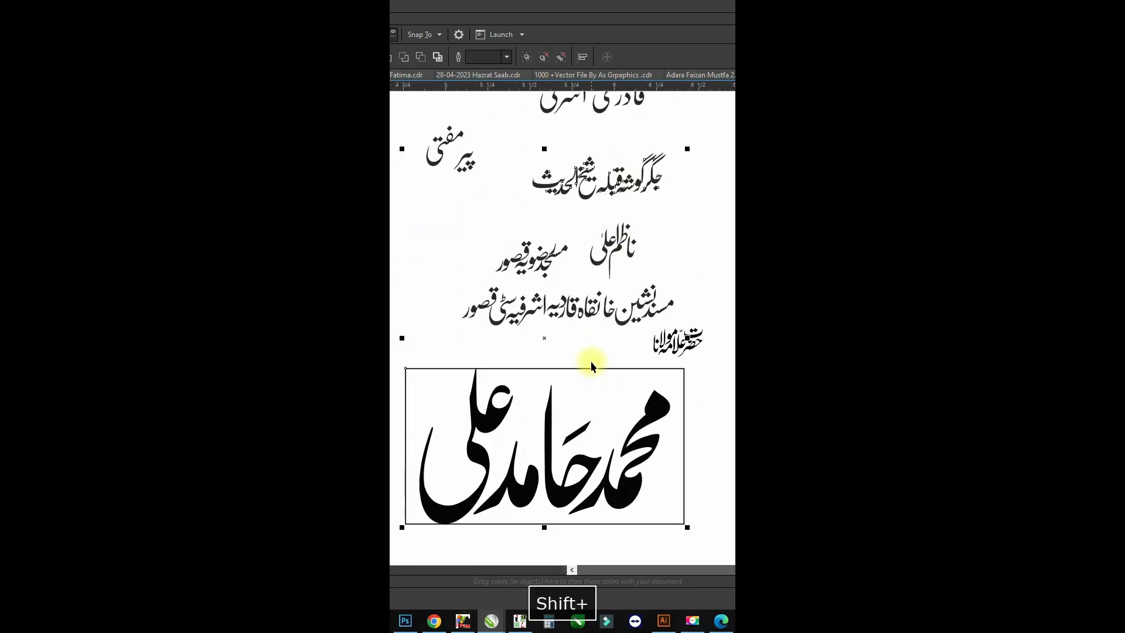
pyautogui.press('t')
pyautogui.press('r')
# Narrow the frame to the width of the large name and scale the title line down inside its upper right corner
pyautogui.scroll(1, 662, 405)
pyautogui.click(593, 356)
pyautogui.moveTo(686, 395); pyautogui.dragTo(653, 400)
pyautogui.scroll(-1, 657, 384)
pyautogui.click(671, 431)
pyautogui.scroll(1, 664, 438)
pyautogui.scroll(2, 650, 282)
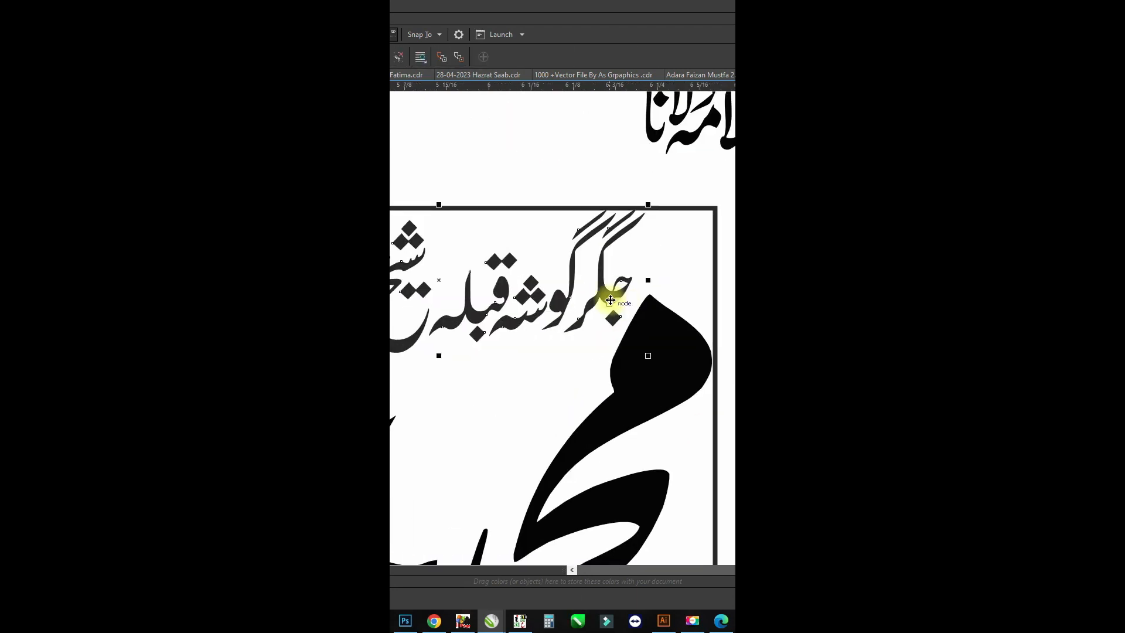
# Fine-tune the line جگر گوشہ قبلہ شیخ الحدیث under the frame's upper edge, beside the first letter of the large name
pyautogui.scroll(2, 639, 316)
pyautogui.keyDown('ctrl'); pyautogui.click(668, 327); pyautogui.keyUp('ctrl')
pyautogui.moveTo(640, 307); pyautogui.dragTo(605, 355)
pyautogui.scroll(-2, 646, 343)
pyautogui.click(643, 340)
pyautogui.hotkey('ctrl', 'Right')
pyautogui.scroll(-1, 637, 340)
pyautogui.scroll(1, 586, 323)
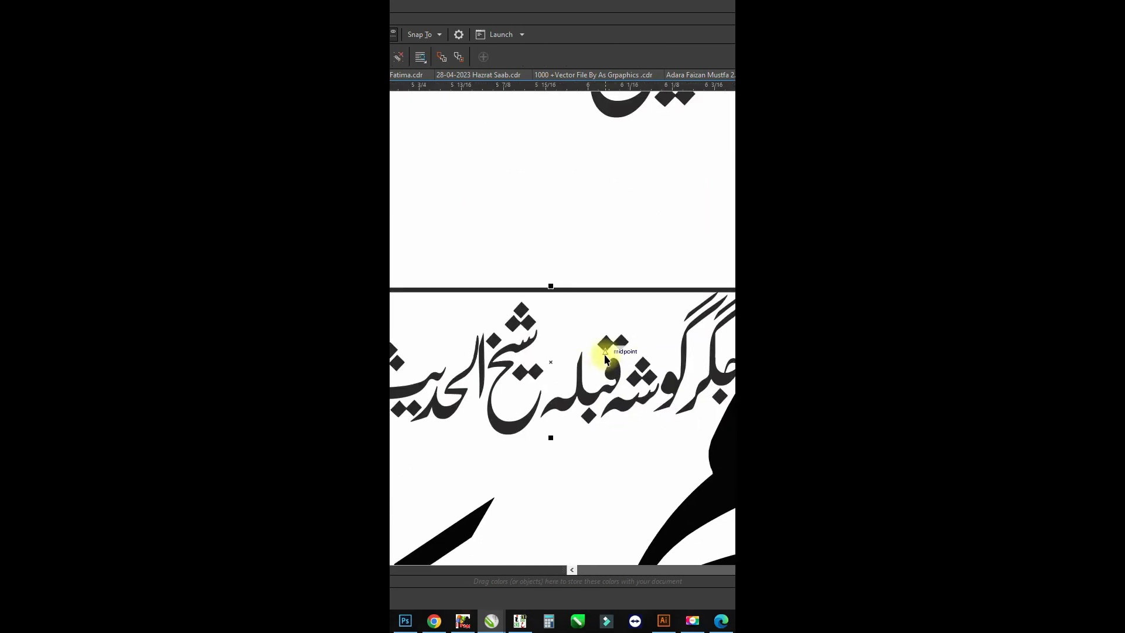
pyautogui.scroll(-1, 605, 355)
pyautogui.scroll(1, 585, 359)
pyautogui.scroll(-1, 582, 338)
# Move the stacked حضرت علامہ مولانا under the title line and delete the diacritic above the ح of the large name
pyautogui.moveTo(731, 284); pyautogui.dragTo(622, 437)
pyautogui.click(532, 450)
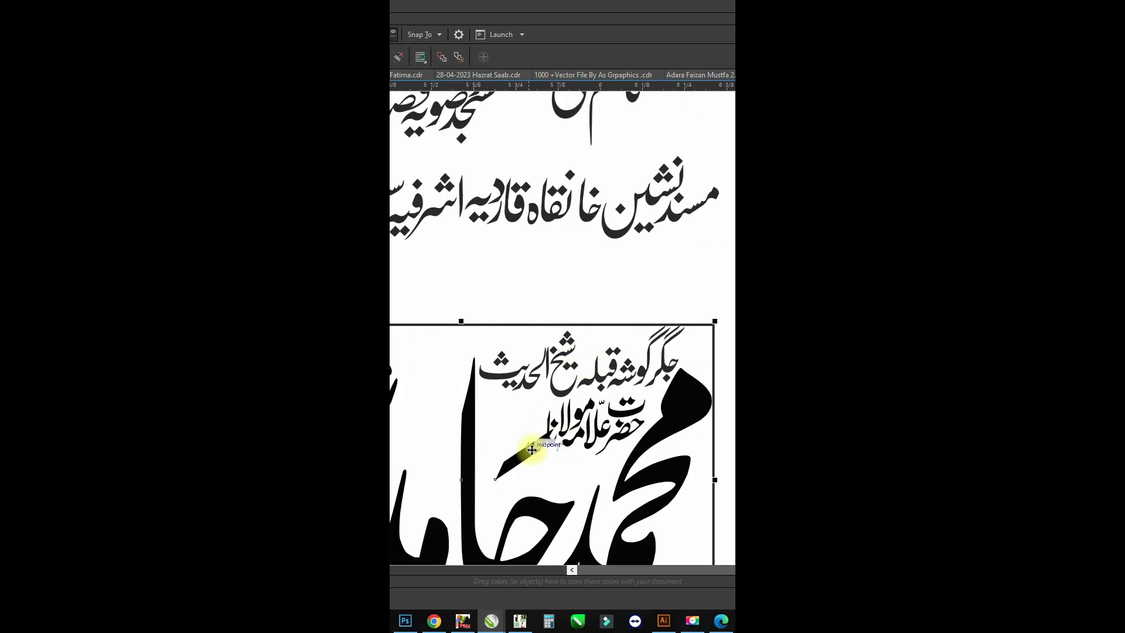
pyautogui.keyDown('ctrl'); pyautogui.click(532, 450); pyautogui.keyUp('ctrl')
pyautogui.press('Delete')
# Try to fit حضرت علامہ مولانا into the gap between the title line and the large name
pyautogui.moveTo(591, 359); pyautogui.dragTo(566, 370)
pyautogui.scroll(1, 568, 360)
pyautogui.hotkey('ctrl', 'z')
pyautogui.scroll(-1, 580, 338)
pyautogui.moveTo(596, 320); pyautogui.dragTo(623, 377)
pyautogui.scroll(-1, 623, 378)
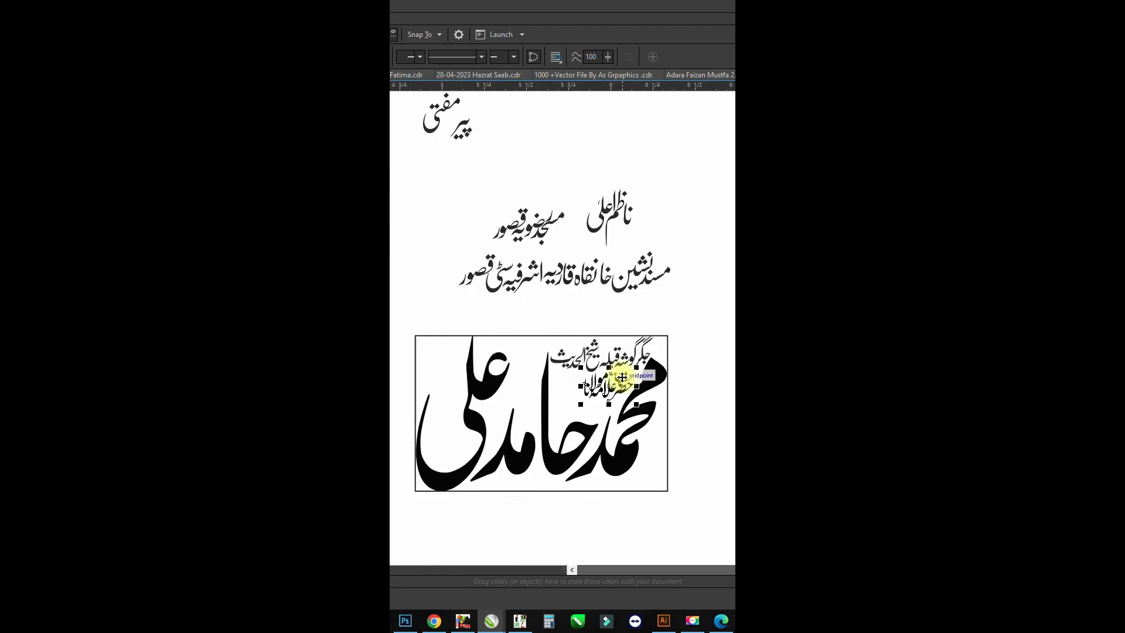
pyautogui.scroll(1, 622, 377)
# Copy the stacked حضرت مولانا from the Mehfil Data library and paste it into the design
pyautogui.hotkey('ctrl', 'Tab')
pyautogui.click(431, 300)
pyautogui.hotkey('ctrl', 'c')
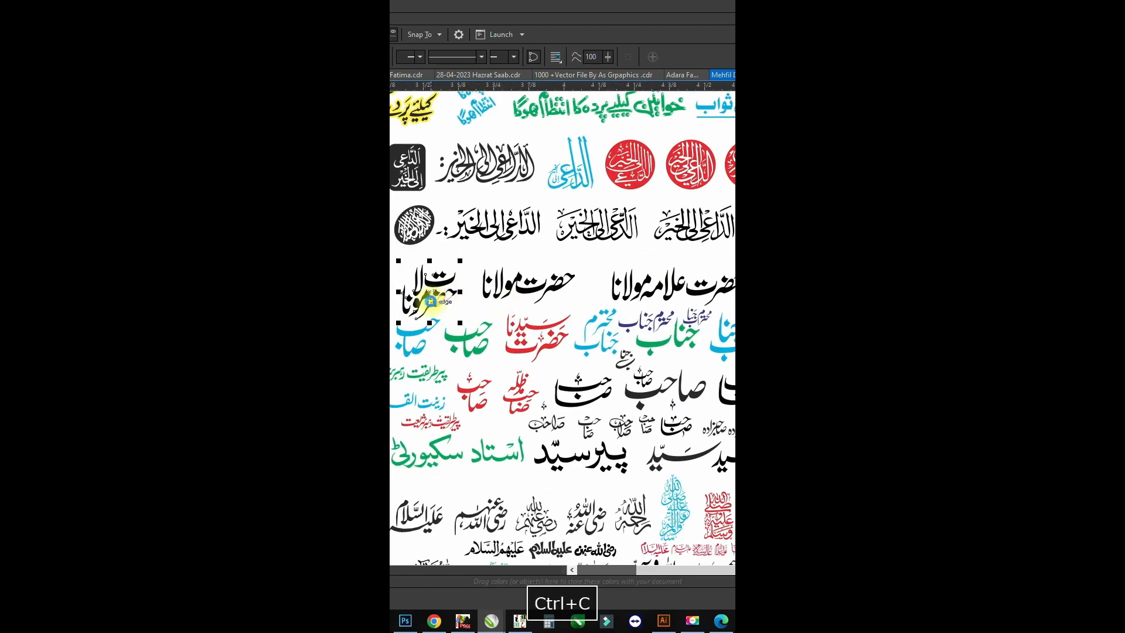
pyautogui.hotkey('ctrl', 'Tab')
pyautogui.hotkey('ctrl', 'v')
# Move the pasted حضرت مولانا into the frame, just under جگر گوشہ قبلہ
pyautogui.moveTo(606, 340); pyautogui.dragTo(631, 402)
pyautogui.scroll(1, 633, 386)
pyautogui.moveTo(652, 337); pyautogui.dragTo(667, 326)
pyautogui.scroll(-1, 667, 345)
# Open a file from the Mehfil Data folder and return to the Mehfil Data calligraphy library
pyautogui.hotkey('ctrl', 'Tab')
pyautogui.hotkey('ctrl', 'Tab')
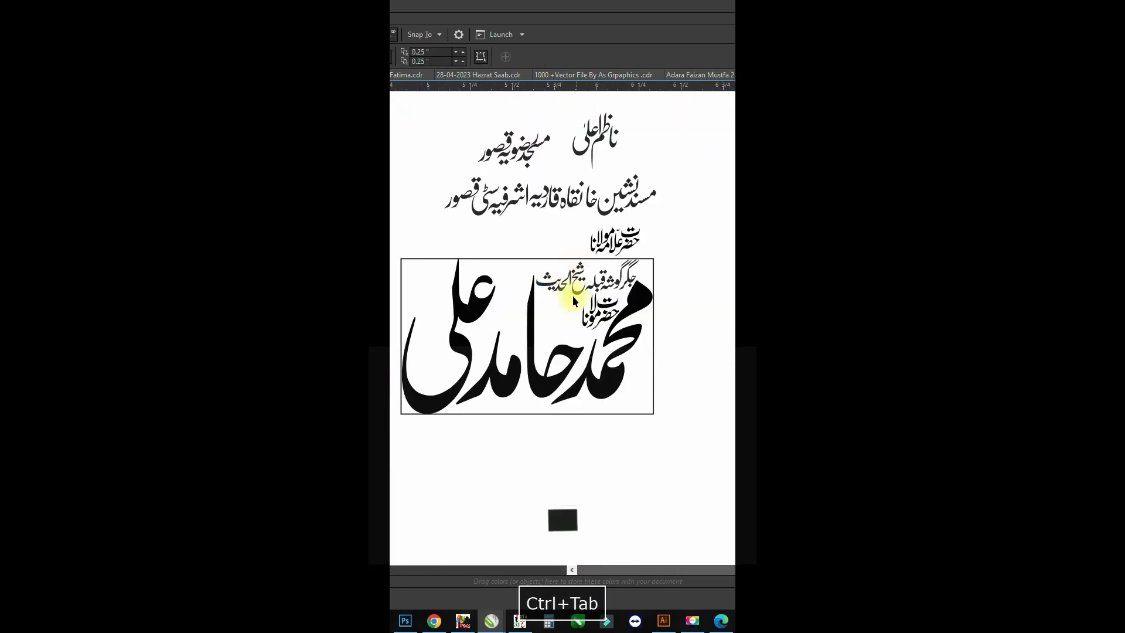
pyautogui.hotkey('alt', 'Tab')
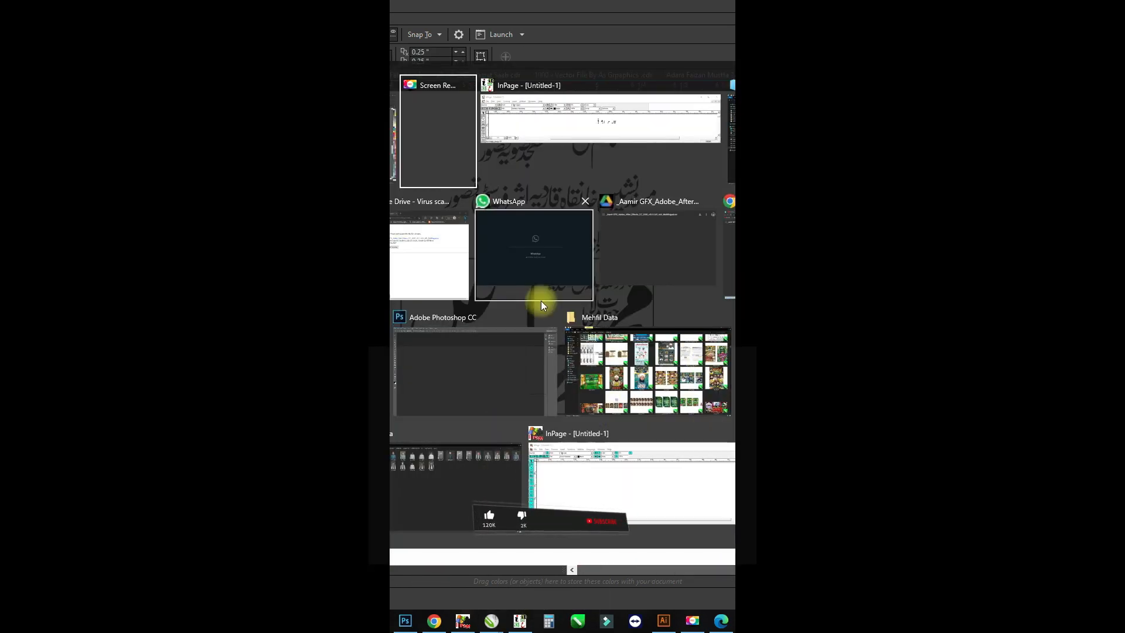
pyautogui.click(523, 387)
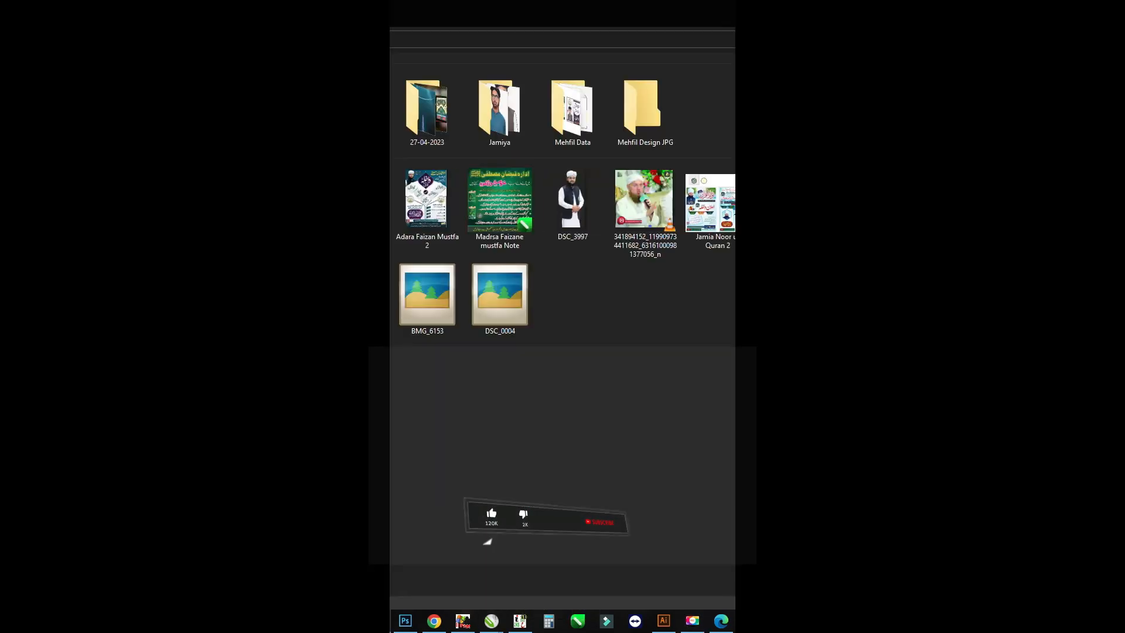
pyautogui.doubleClick(516, 100)
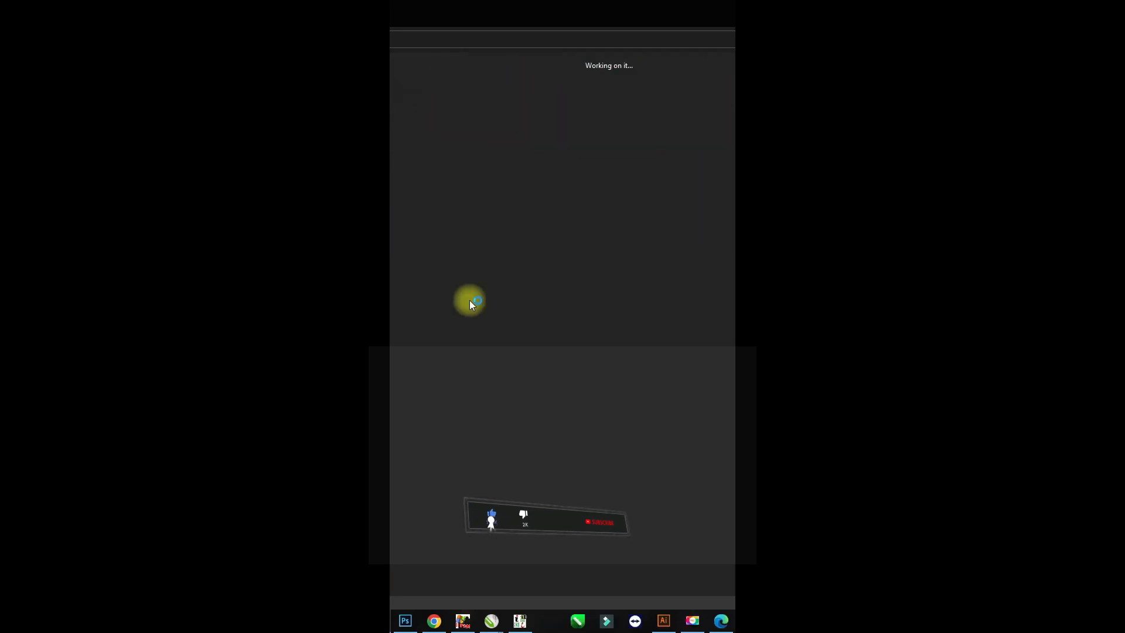
pyautogui.press('Return')
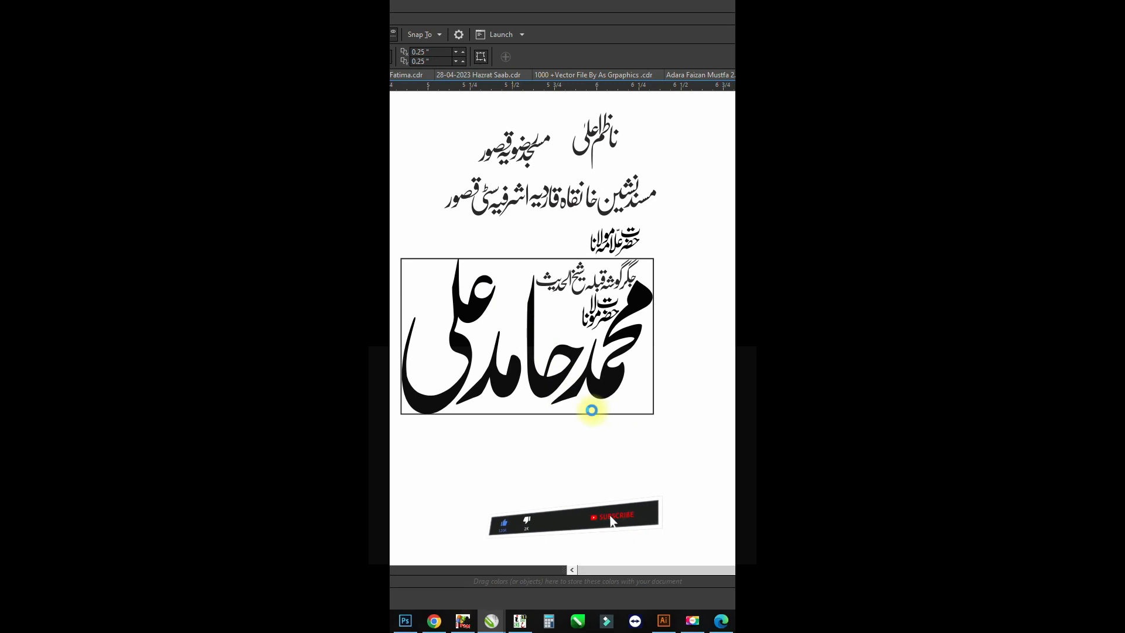
pyautogui.hotkey('ctrl', 'Tab')
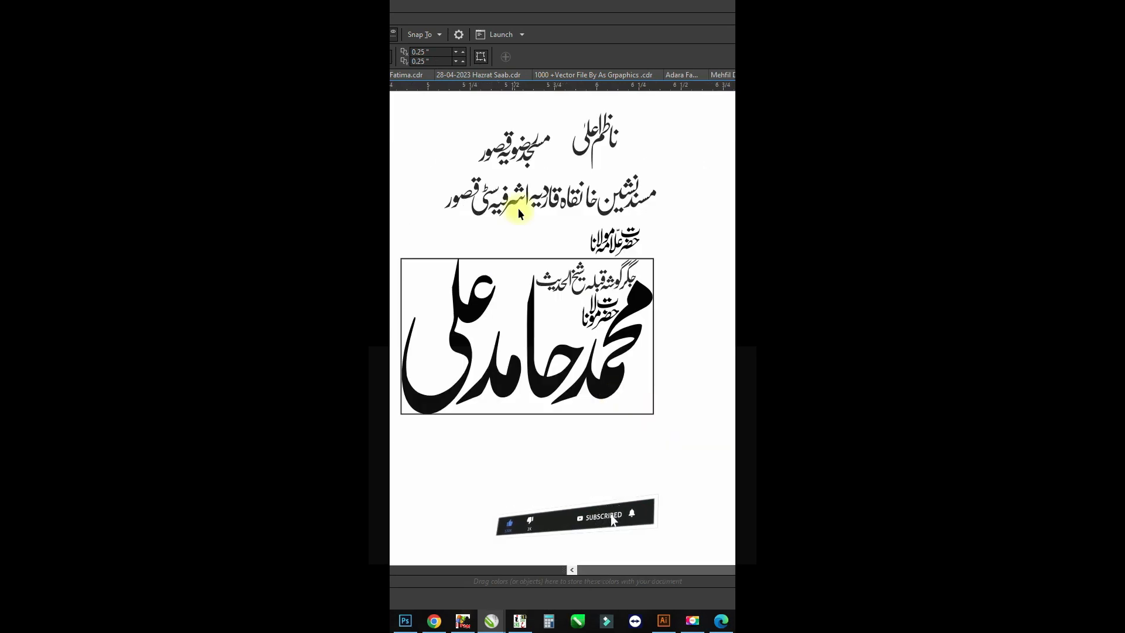
pyautogui.hotkey('ctrl', 'Tab')
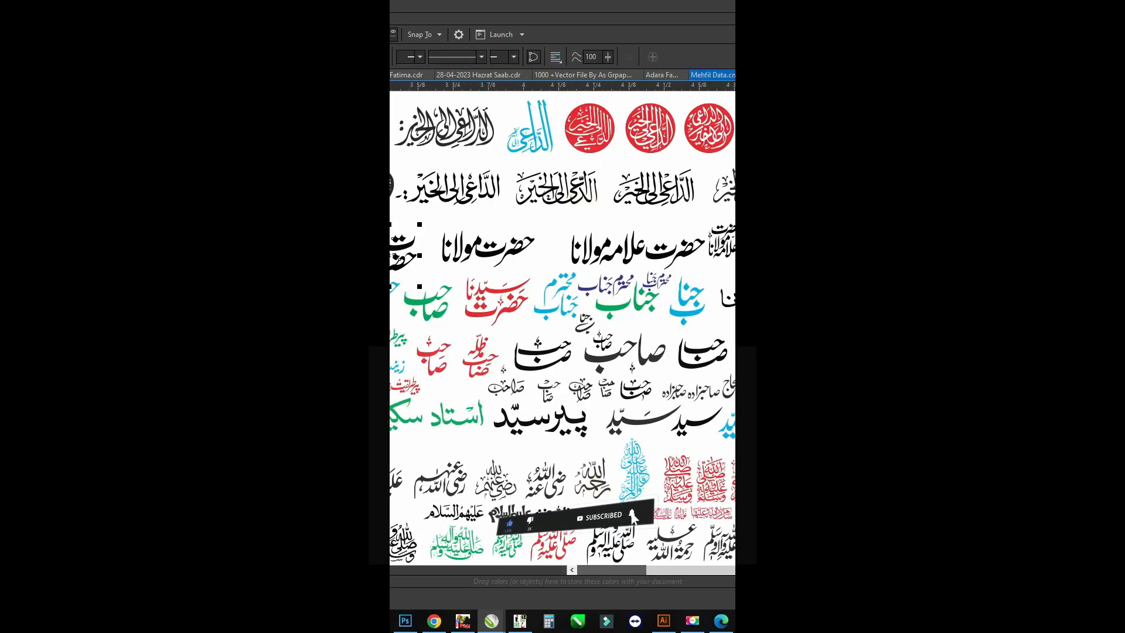
# Copy the word پیر from the پیر سید calligraphy in the library and paste it into the design
pyautogui.scroll(-1, 718, 424)
pyautogui.scroll(5, 703, 385)
pyautogui.click(721, 366)
pyautogui.hotkey('ctrl', 'c')
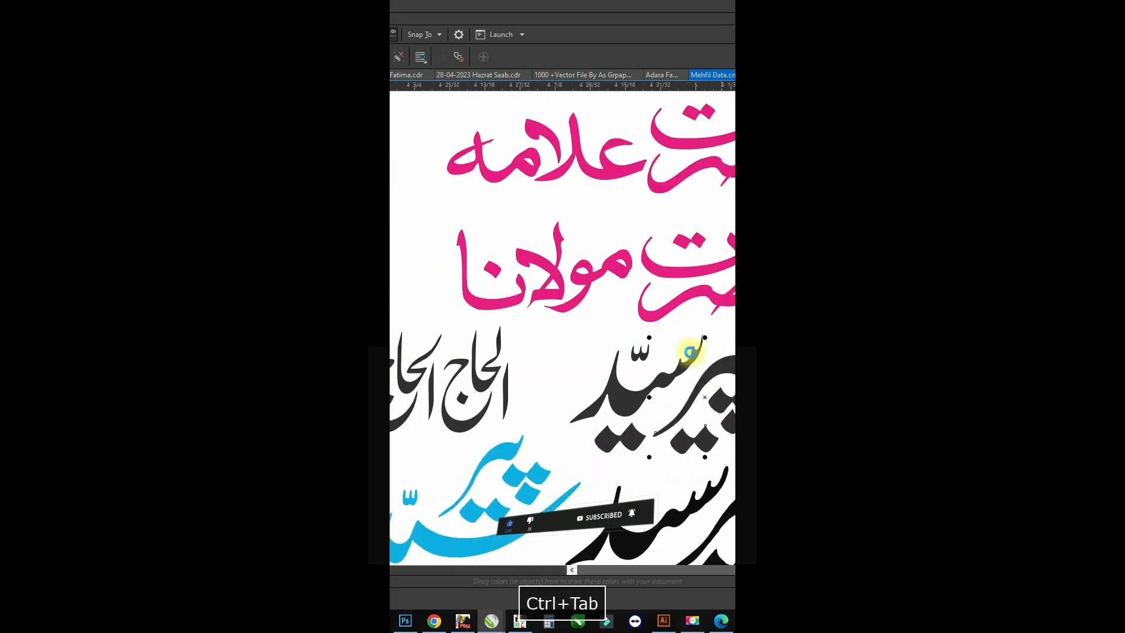
pyautogui.hotkey('ctrl', 'Tab')
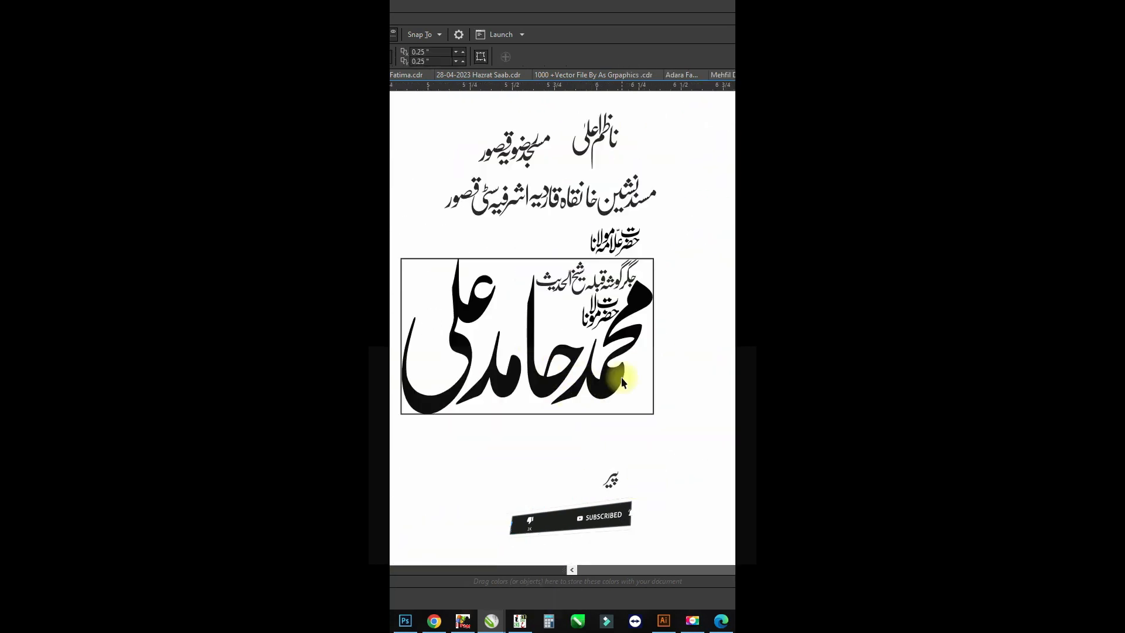
# Bring the word مفتی over from the other open window and place it beneath the frame beside پیر
pyautogui.hotkey('alt', 'Tab')
pyautogui.press('F3')
pyautogui.moveTo(407, 136); pyautogui.dragTo(572, 474)
pyautogui.hotkey('alt', 'Tab')
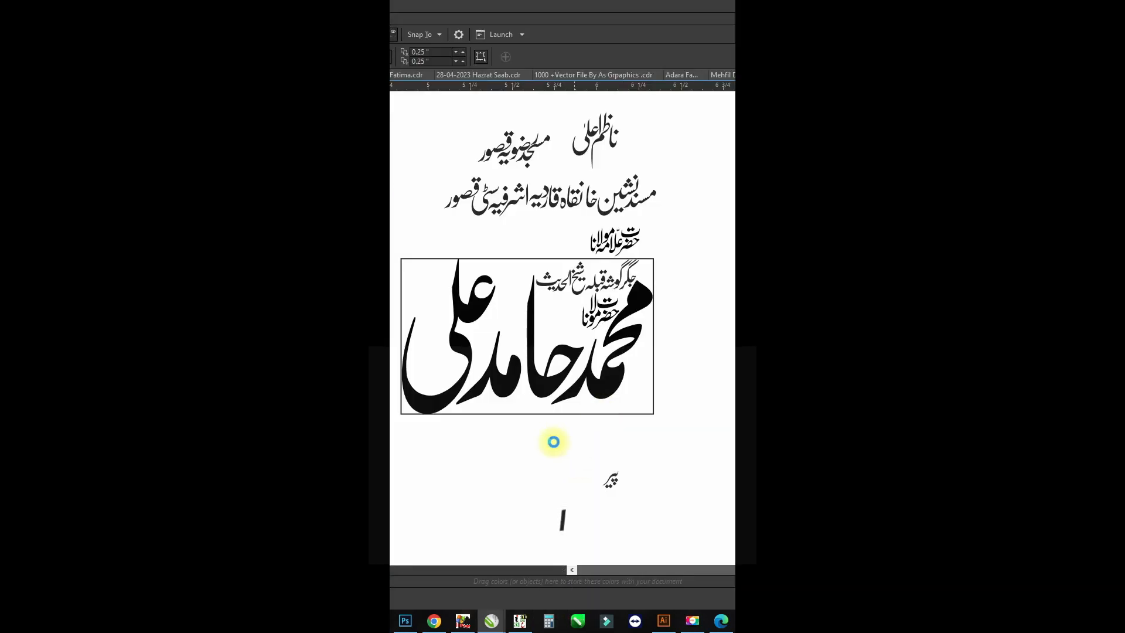
pyautogui.press('Return')
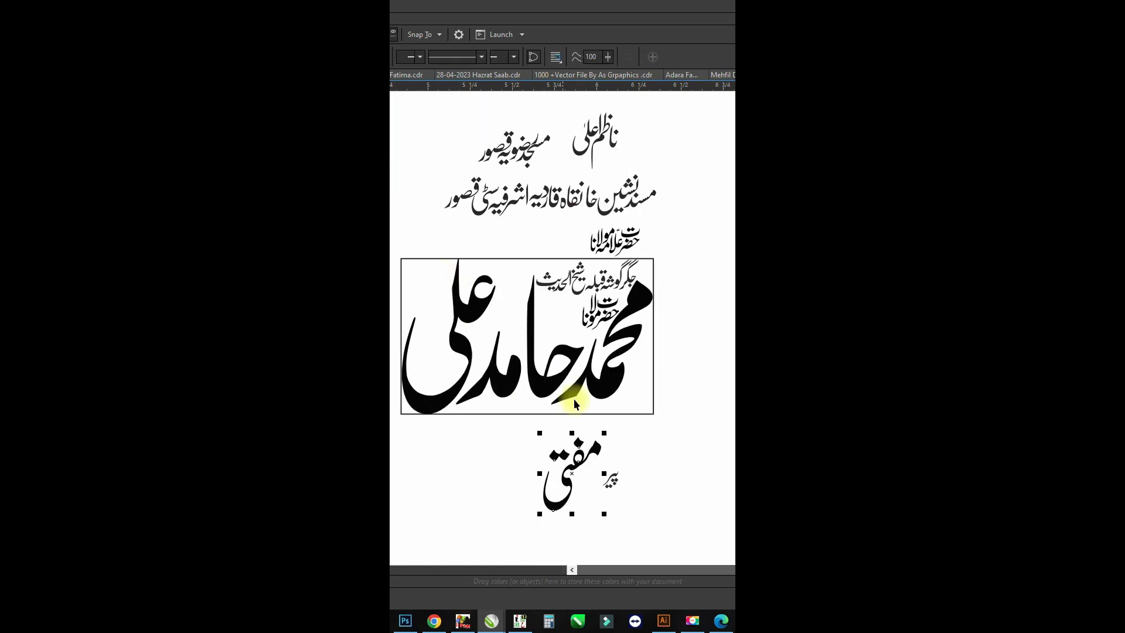
# Move مفتی into the frame under شیخ الحدیث and scale it down to fit the gap
pyautogui.scroll(1, 596, 288)
pyautogui.moveTo(595, 288); pyautogui.dragTo(577, 287)
pyautogui.scroll(1, 546, 326)
pyautogui.moveTo(545, 327); pyautogui.dragTo(522, 337)
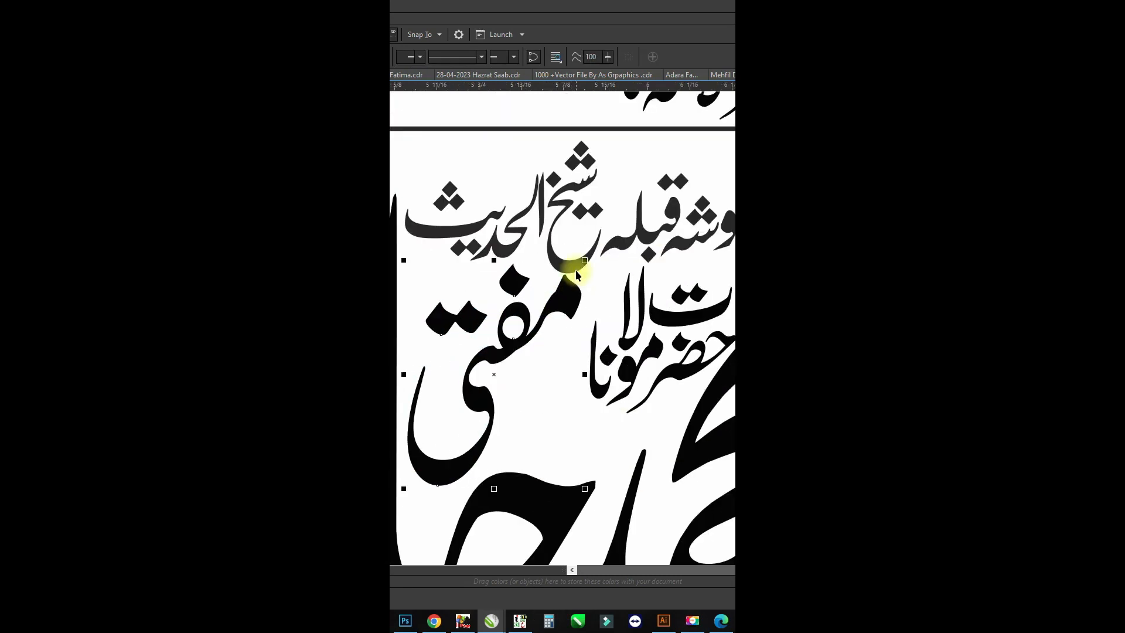
pyautogui.moveTo(581, 262); pyautogui.dragTo(556, 289)
# Move پیر into the frame and tuck it against مفتی above the ح of the large name
pyautogui.scroll(-1, 539, 293)
pyautogui.scroll(-1, 551, 309)
pyautogui.scroll(1, 518, 284)
pyautogui.scroll(1, 515, 278)
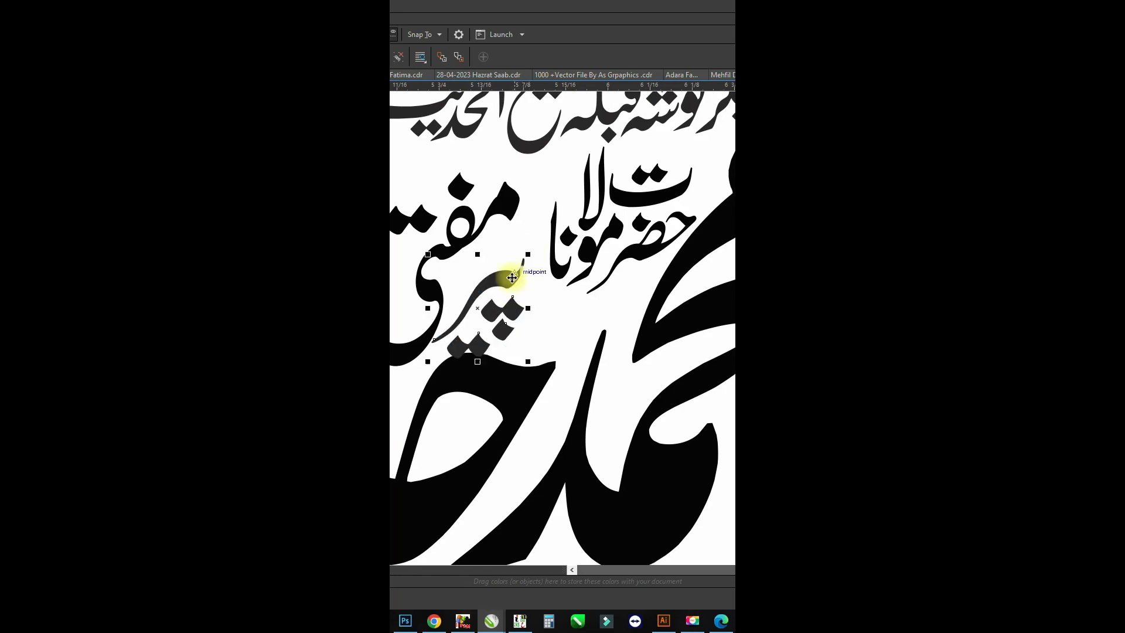
pyautogui.moveTo(529, 274); pyautogui.dragTo(530, 271)
pyautogui.scroll(1, 540, 250)
pyautogui.moveTo(540, 242); pyautogui.dragTo(557, 226)
# Adjust the spacing of پیر and مفتی so they sit snugly beside حضرت مولانا
pyautogui.moveTo(510, 291); pyautogui.dragTo(599, 179)
pyautogui.scroll(-1, 510, 282)
pyautogui.click(534, 276)
pyautogui.scroll(1, 514, 284)
pyautogui.hotkey('ctrl', 'z')
pyautogui.scroll(-1, 607, 188)
pyautogui.moveTo(580, 206); pyautogui.dragTo(591, 194)
pyautogui.press('Left')
pyautogui.click(590, 269)
pyautogui.moveTo(618, 244); pyautogui.dragTo(622, 237)
pyautogui.scroll(-2, 572, 270)
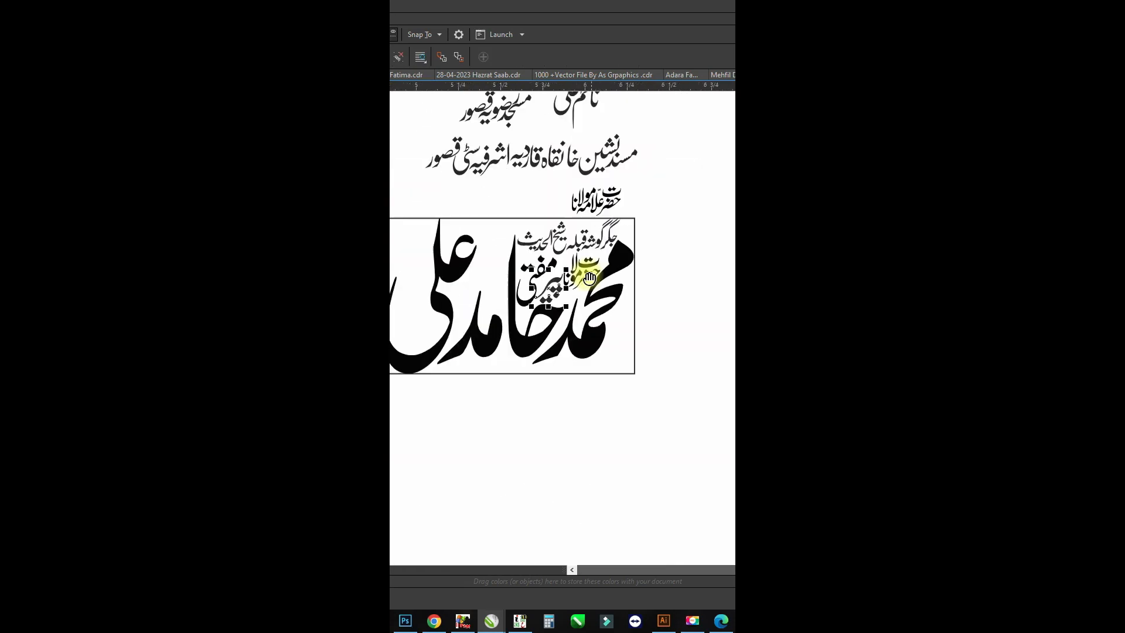
pyautogui.scroll(2, 583, 269)
pyautogui.moveTo(552, 271); pyautogui.dragTo(520, 309)
pyautogui.hotkey('ctrl', 'z')
pyautogui.scroll(-2, 549, 300)
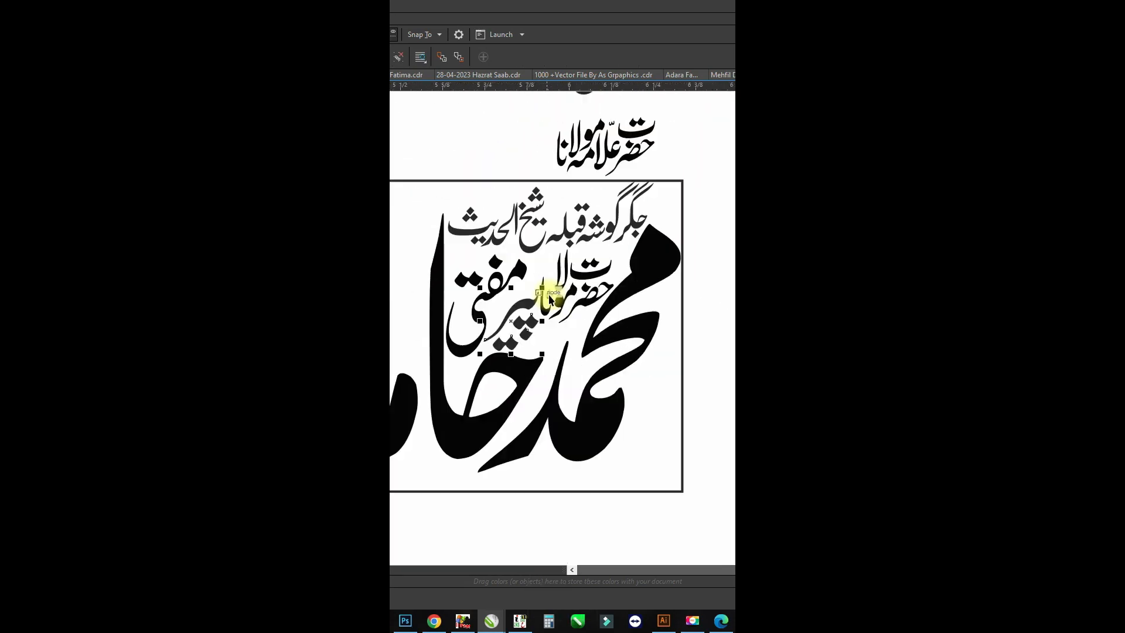
# Scale مفتی down slightly to clear the title line above it
pyautogui.scroll(2, 613, 263)
pyautogui.hotkey('ctrl', 'r')
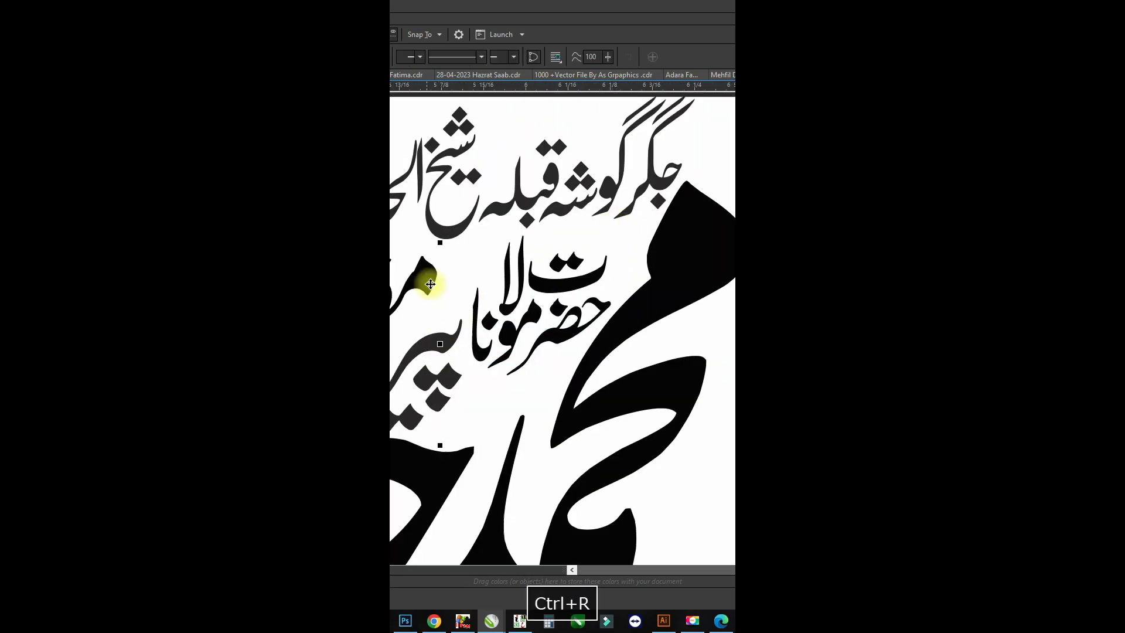
pyautogui.scroll(-3, 590, 273)
pyautogui.scroll(5, 547, 352)
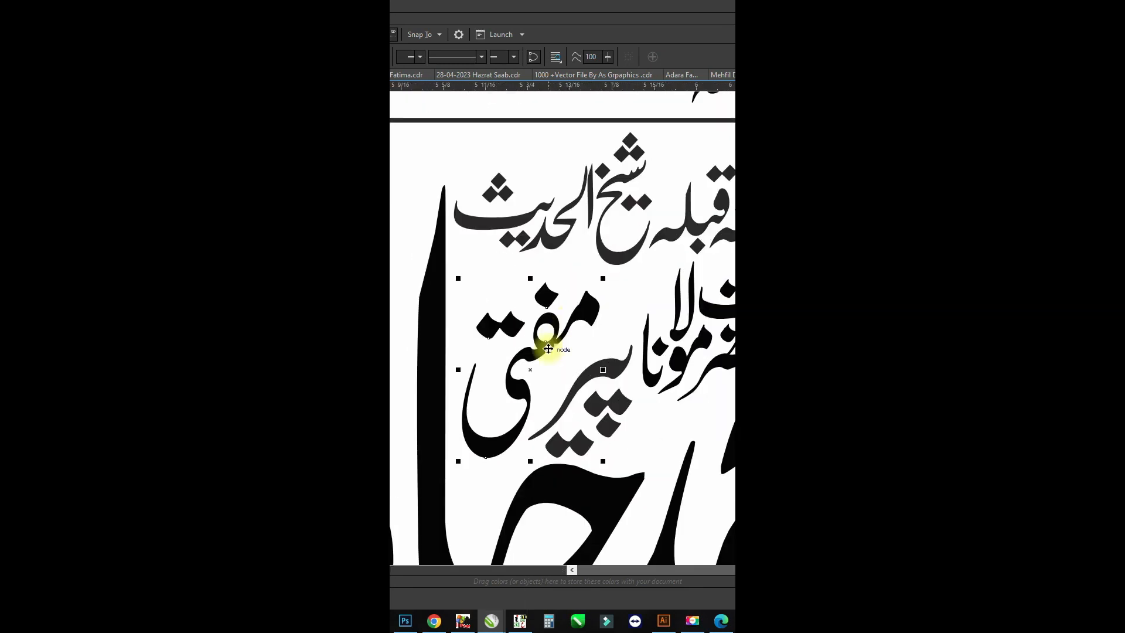
pyautogui.scroll(-4, 550, 358)
pyautogui.click(637, 344)
pyautogui.scroll(1, 637, 345)
pyautogui.scroll(-3, 617, 336)
pyautogui.scroll(1, 673, 359)
# Align the selected calligraphy piece to the bottom edge of the frame and adjust its position
pyautogui.hotkey('ctrl', 'Tab')
pyautogui.scroll(-2, 442, 252)
pyautogui.scroll(2, 422, 300)
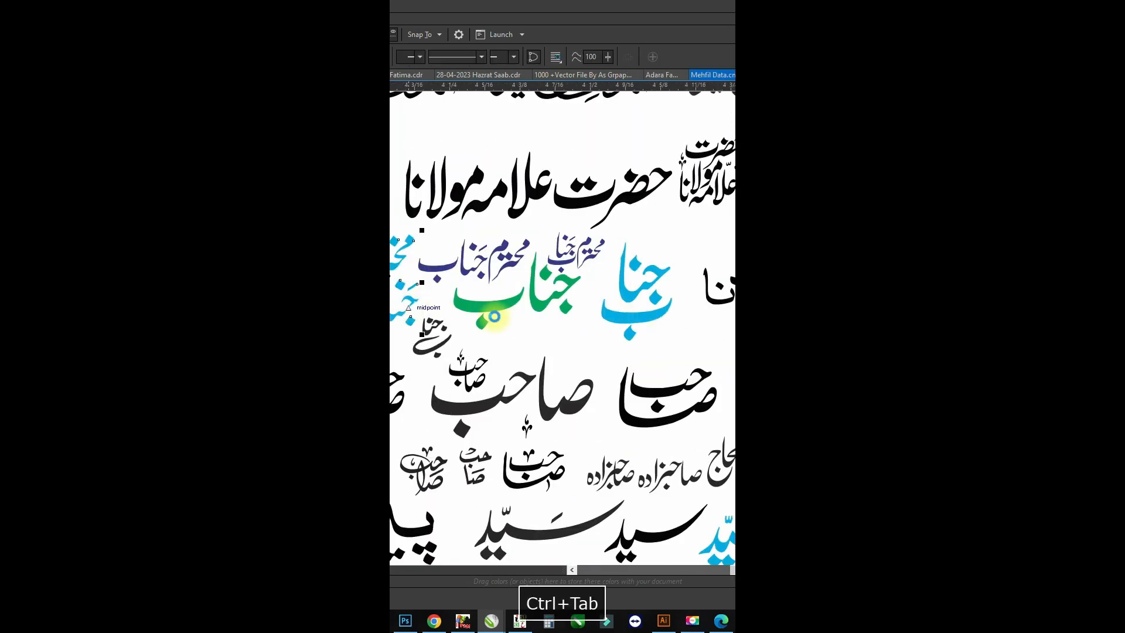
pyautogui.hotkey('ctrl', 'shift', 'Tab')
pyautogui.keyDown('shift'); pyautogui.click(552, 394); pyautogui.keyUp('shift')
pyautogui.press('b')
pyautogui.moveTo(591, 387); pyautogui.dragTo(625, 370)
pyautogui.scroll(1, 632, 369)
pyautogui.moveTo(663, 319); pyautogui.dragTo(655, 328)
# Move the next calligraphy piece down into place within the framed name composition
pyautogui.scroll(-2, 649, 379)
pyautogui.click(652, 381)
pyautogui.moveTo(603, 236); pyautogui.dragTo(629, 289)
pyautogui.scroll(1, 630, 249)
pyautogui.moveTo(630, 248); pyautogui.dragTo(617, 333)
pyautogui.scroll(-1, 617, 334)
# Switch to InPage and replace its text with مسند نشین خانقاہ قادریہ اشرفیہ سٹی قصور
pyautogui.click(520, 621)
pyautogui.hotkey('ctrl', 'a')
pyautogui.write('مسن')
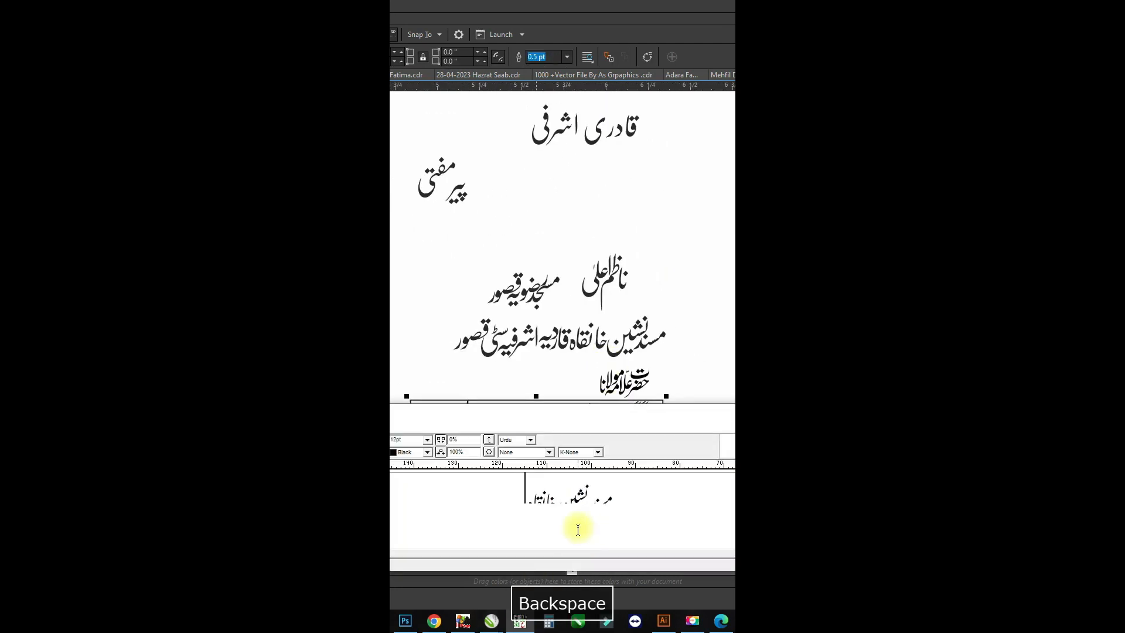
pyautogui.write('سٹی قصور')
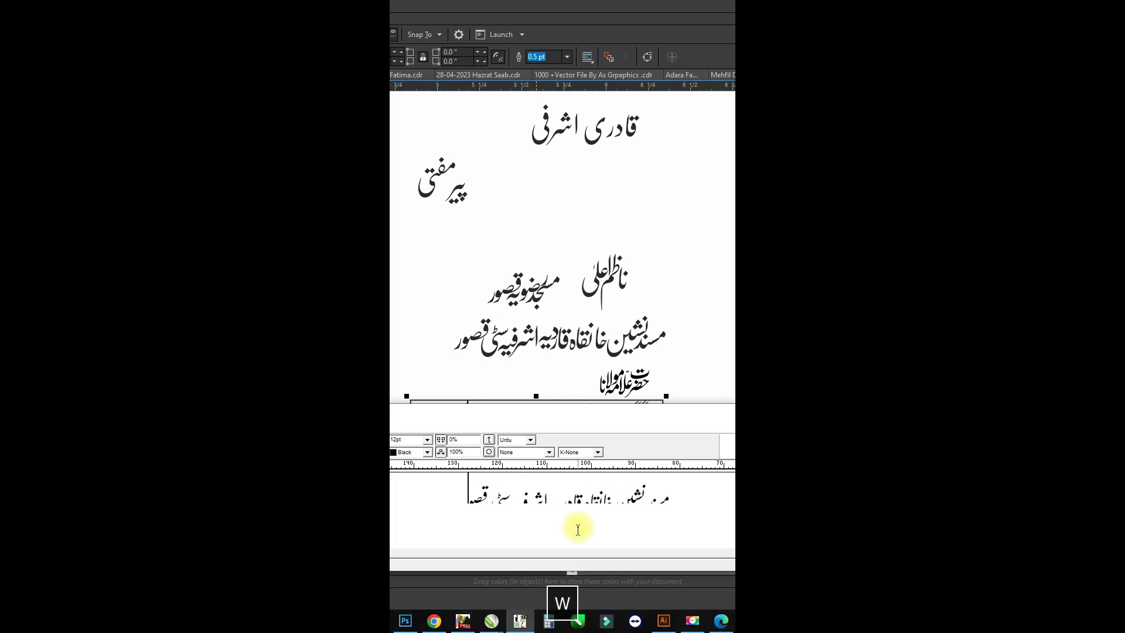
# Make the whole line مسند نشین خانقاہ قادریہ اشرفیہ سٹی قصور bold and carry it over to CorelDRAW
pyautogui.hotkey('ctrl', 'a')
pyautogui.hotkey('ctrl', 'b')
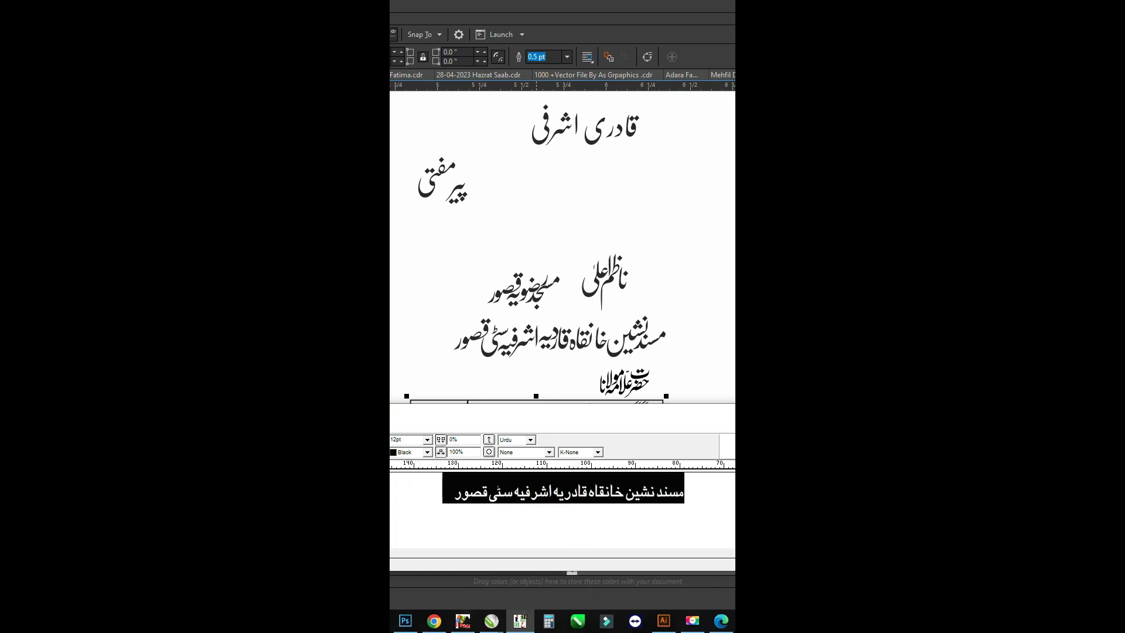
pyautogui.moveTo(528, 509); pyautogui.dragTo(535, 511)
pyautogui.press('Return')
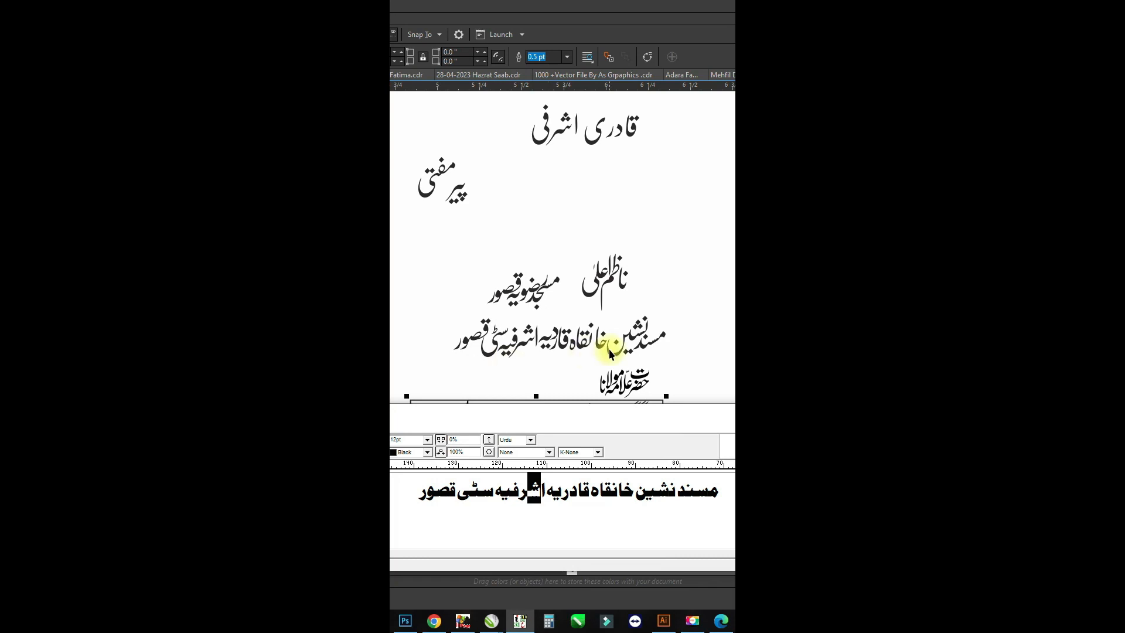
pyautogui.hotkey('ctrl', 'x')
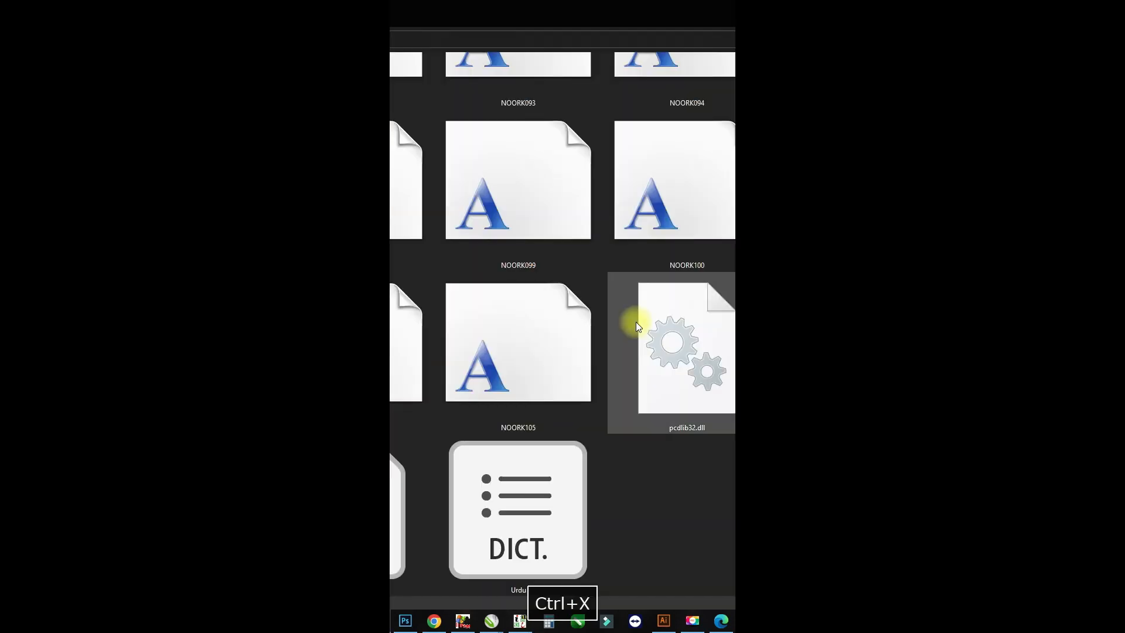
pyautogui.hotkey('alt', 'F4')
pyautogui.press('Return')
# Size the bold مسند نشین خانقاہ قادریہ اشرفیہ سٹی قصور line and place it along the frame's bottom edge beneath the name
pyautogui.press('r')
pyautogui.scroll(-3, 690, 519)
pyautogui.hscroll(-2, 674, 469)
pyautogui.click(642, 364)
pyautogui.moveTo(326, 338); pyautogui.dragTo(618, 343)
pyautogui.hscroll(2, 615, 344)
pyautogui.scroll(1, 504, 366)
pyautogui.moveTo(458, 350); pyautogui.dragTo(429, 346)
pyautogui.scroll(-1, 428, 346)
pyautogui.scroll(1, 560, 314)
pyautogui.keyDown('shift'); pyautogui.click(645, 184); pyautogui.keyUp('shift')
pyautogui.press('t')
pyautogui.hotkey('ctrl', 'z')
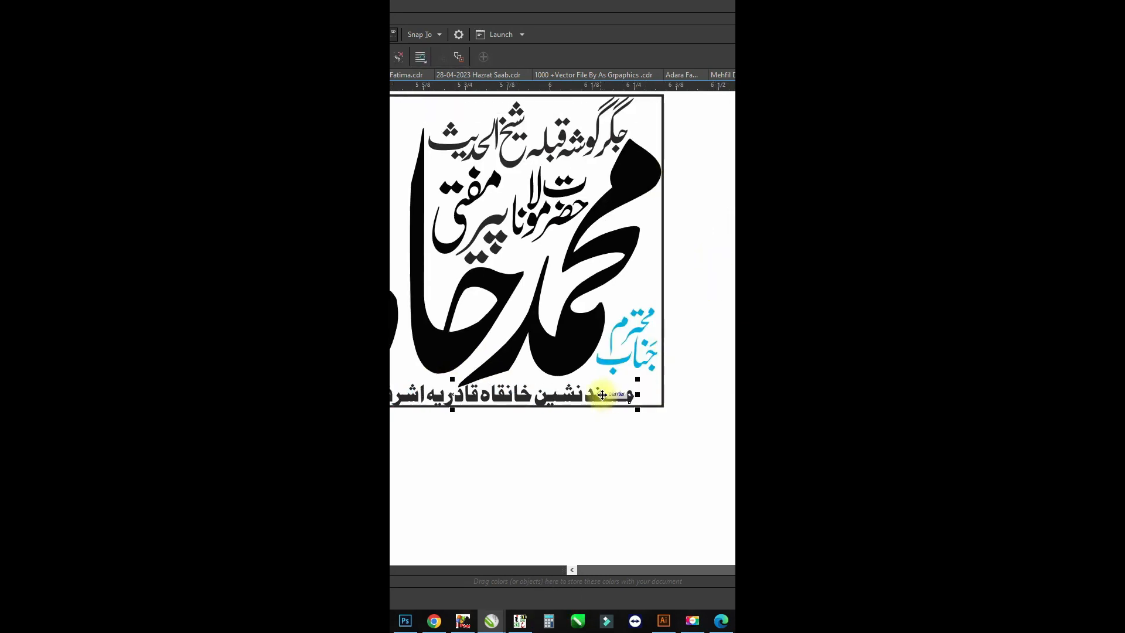
# Adjust the placement of the حضرت مولانا پیر مفتی line above the framed name
pyautogui.scroll(1, 569, 389)
pyautogui.scroll(-3, 606, 450)
pyautogui.scroll(1, 606, 441)
pyautogui.scroll(-1, 580, 411)
pyautogui.scroll(2, 511, 266)
pyautogui.moveTo(536, 232); pyautogui.dragTo(461, 335)
pyautogui.scroll(1, 496, 281)
pyautogui.moveTo(497, 270); pyautogui.dragTo(577, 406)
pyautogui.scroll(-1, 530, 274)
pyautogui.scroll(-2, 520, 274)
pyautogui.scroll(2, 586, 398)
pyautogui.scroll(-1, 630, 471)
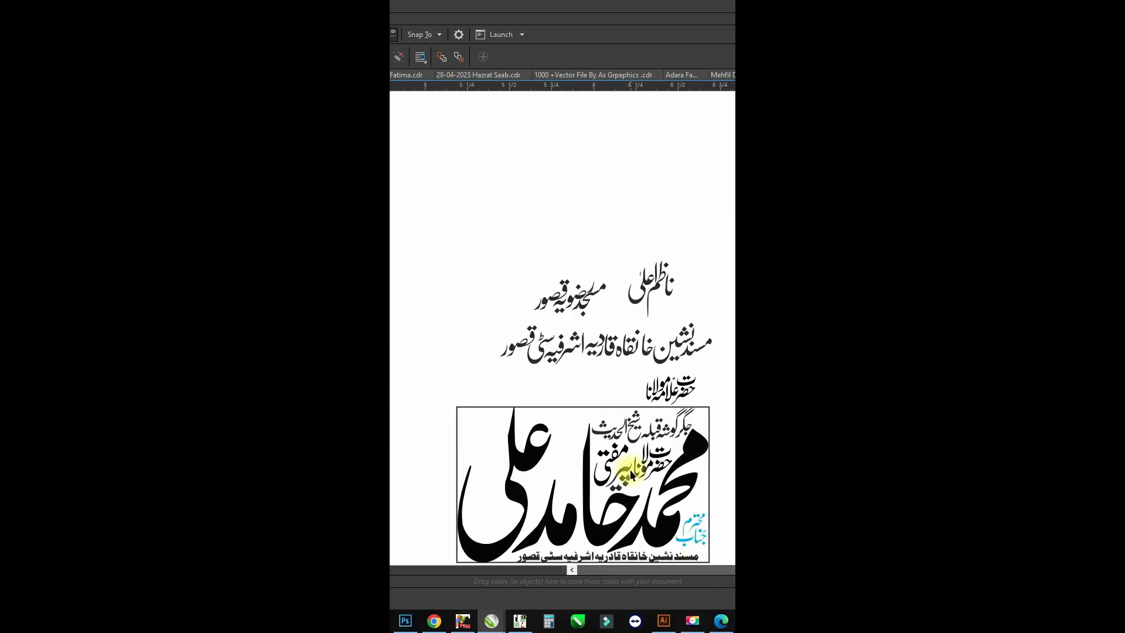
# Fit پیر مفتی beneath شیخ الحدیث beside the tall alif and delete the leftover selected piece
pyautogui.moveTo(476, 187); pyautogui.dragTo(557, 467)
pyautogui.scroll(1, 621, 493)
pyautogui.scroll(-1, 595, 381)
pyautogui.moveTo(588, 350); pyautogui.dragTo(588, 478)
pyautogui.scroll(1, 542, 340)
pyautogui.click(599, 331)
pyautogui.moveTo(599, 331); pyautogui.dragTo(641, 325)
pyautogui.scroll(1, 659, 299)
pyautogui.moveTo(510, 415); pyautogui.dragTo(518, 421)
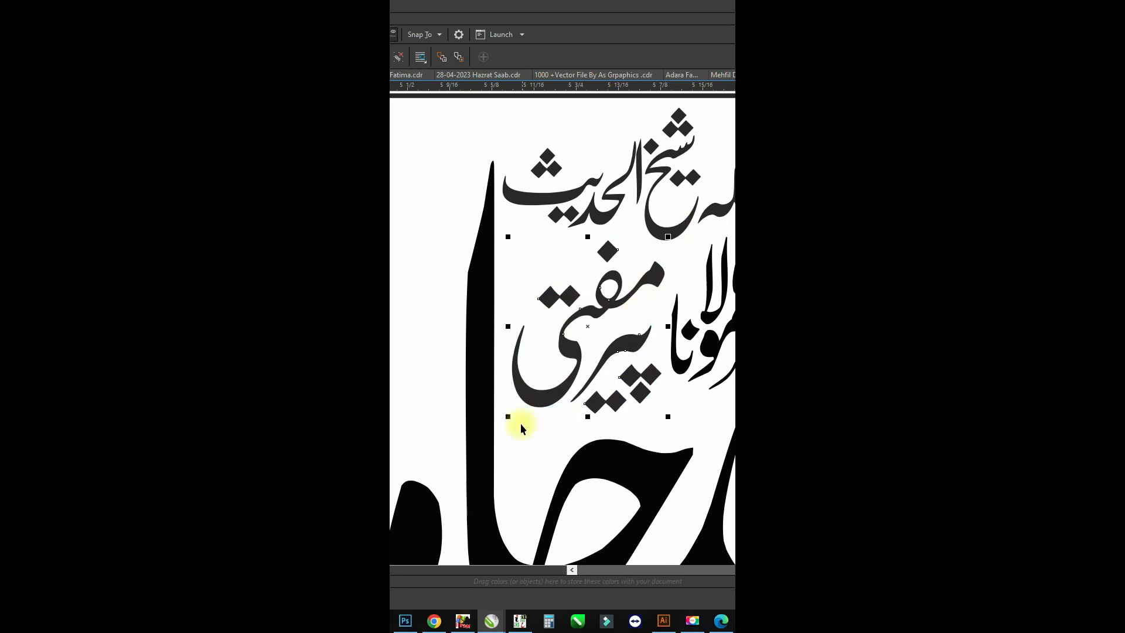
pyautogui.scroll(-1, 558, 428)
pyautogui.scroll(-1, 574, 193)
pyautogui.click(578, 447)
pyautogui.press('Delete')
pyautogui.scroll(2, 596, 347)
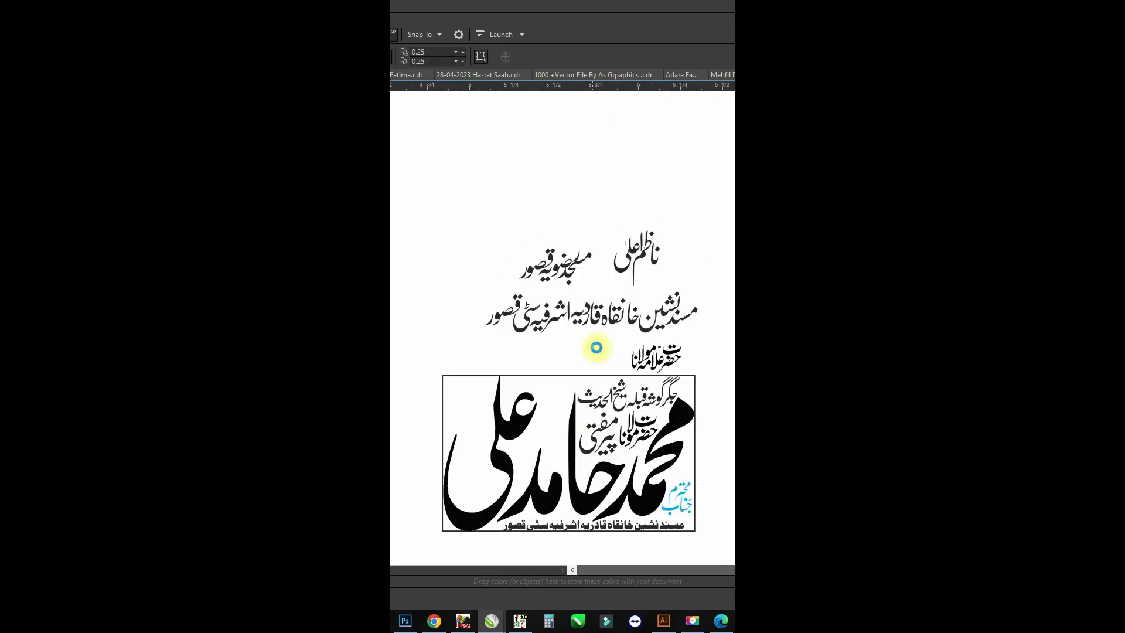
# Centre ناظم اعلیٰ directly above مسجد رضویہ قصور outside the frame
pyautogui.moveTo(568, 222); pyautogui.dragTo(567, 219)
pyautogui.keyDown('shift'); pyautogui.click(554, 258); pyautogui.keyUp('shift')
pyautogui.press('c')
pyautogui.scroll(2, 536, 241)
pyautogui.moveTo(597, 311); pyautogui.dragTo(579, 287)
pyautogui.moveTo(715, 284); pyautogui.dragTo(648, 374)
pyautogui.moveTo(717, 368); pyautogui.dragTo(677, 336)
pyautogui.scroll(-1, 632, 336)
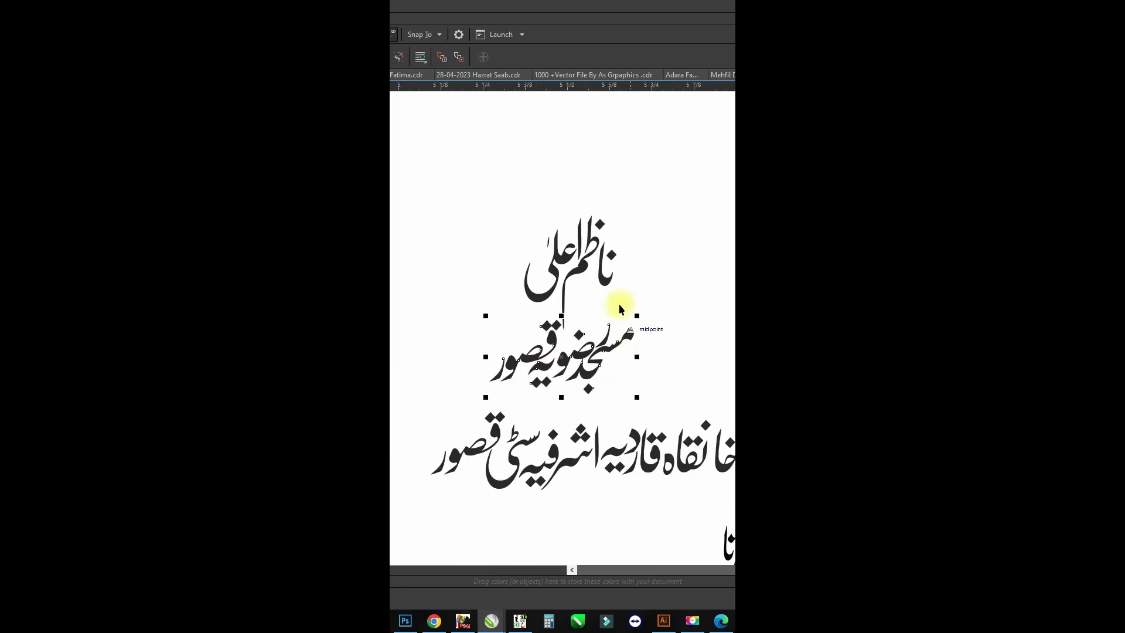
# Ungroup مسجد رضویہ قصور and pull the letters of مسجد aside as a separate group
pyautogui.moveTo(602, 249); pyautogui.dragTo(602, 198)
pyautogui.moveTo(627, 334); pyautogui.dragTo(627, 301)
pyautogui.hotkey('ctrl', 'u')
pyautogui.scroll(2, 632, 299)
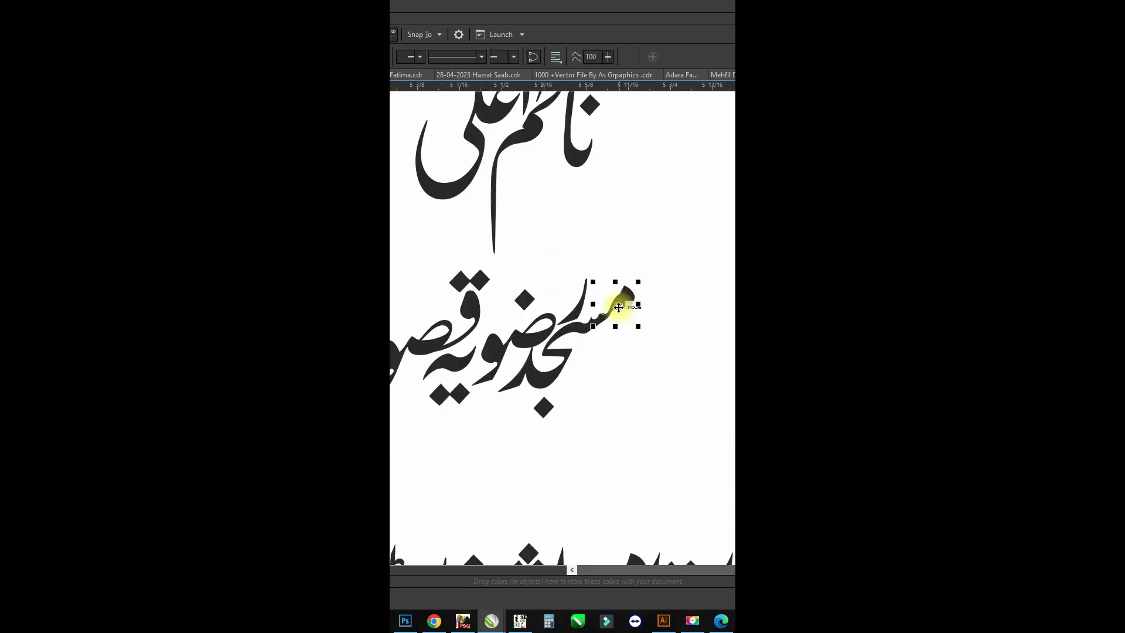
pyautogui.moveTo(518, 382); pyautogui.dragTo(631, 382)
pyautogui.click(544, 409)
pyautogui.hotkey('ctrl', 'r')
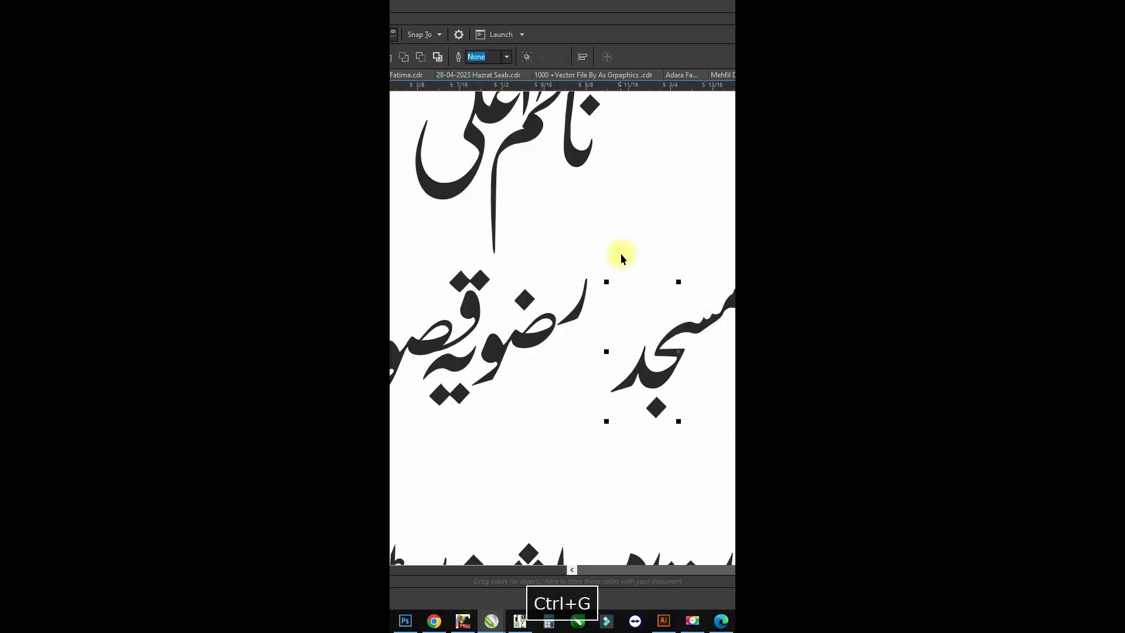
# Lower the ر of رضویہ against the rest of its word and group رضویہ قصور
pyautogui.moveTo(581, 313); pyautogui.dragTo(553, 358)
pyautogui.scroll(-1, 576, 288)
pyautogui.moveTo(447, 265); pyautogui.dragTo(581, 358)
pyautogui.hotkey('ctrl', 'g')
# Tuck مسجد under the letters of ناظم اعلیٰ and centre رضویہ قصور closely beneath it
pyautogui.moveTo(620, 325); pyautogui.dragTo(566, 255)
pyautogui.scroll(1, 569, 252)
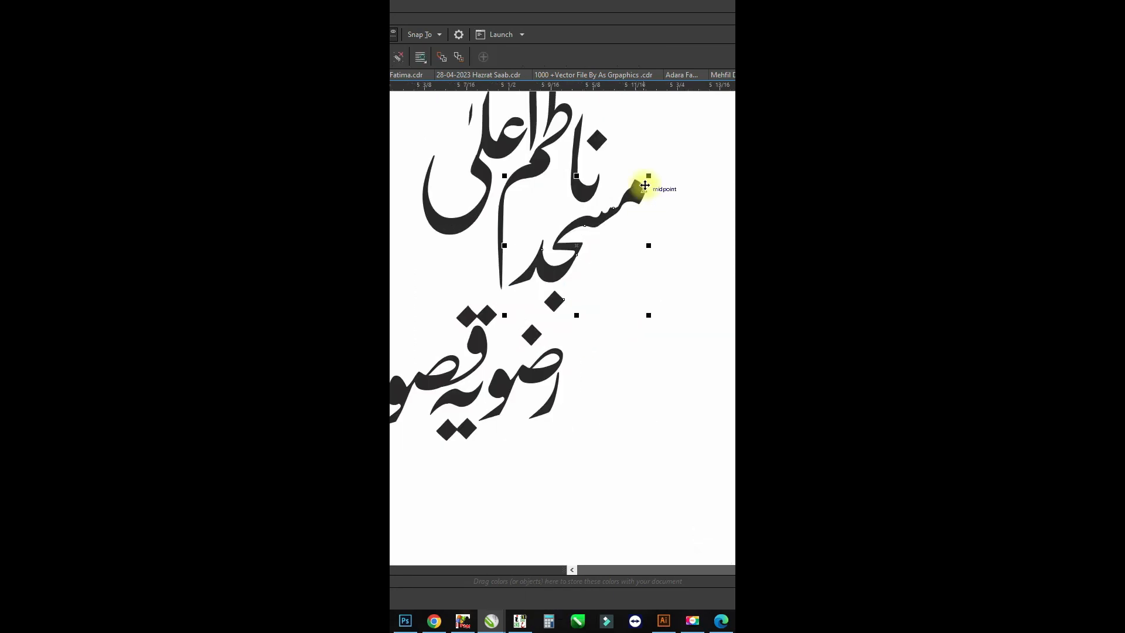
pyautogui.moveTo(620, 188); pyautogui.dragTo(610, 199)
pyautogui.scroll(-1, 574, 298)
pyautogui.moveTo(481, 177); pyautogui.dragTo(615, 300)
pyautogui.hotkey('ctrl', 'g')
pyautogui.press('c')
pyautogui.scroll(1, 562, 307)
pyautogui.moveTo(549, 330); pyautogui.dragTo(550, 314)
pyautogui.click(546, 309)
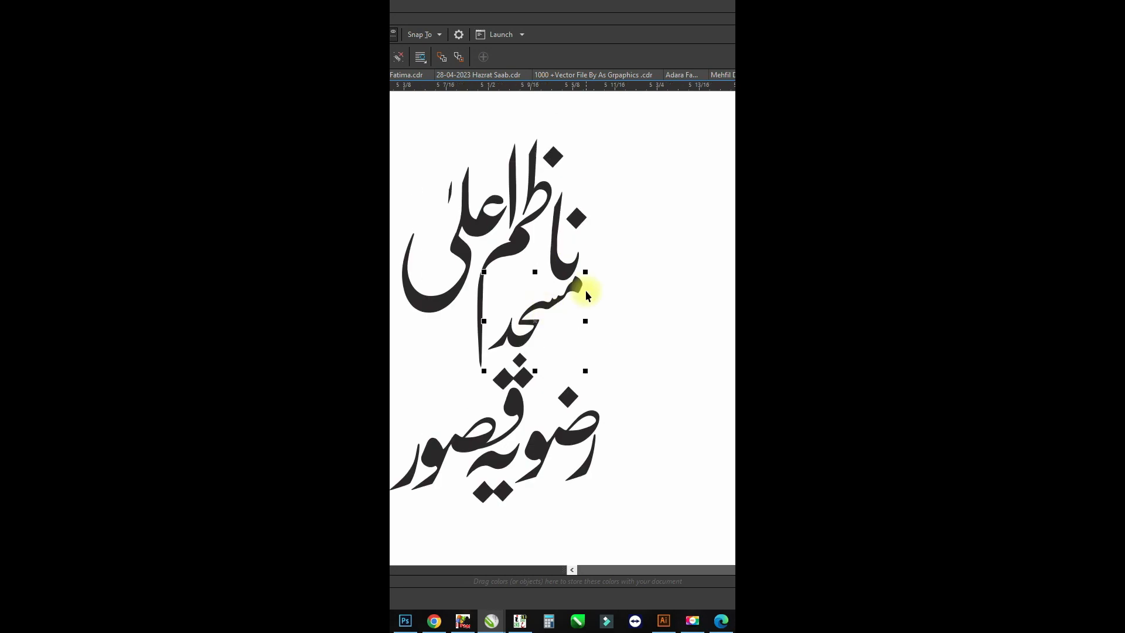
pyautogui.moveTo(583, 280); pyautogui.dragTo(580, 283)
# Scale down the stacked ناظم اعلیٰ مسجد رضویہ قصور and place it in the bowl of the framed name's last letter
pyautogui.scroll(1, 515, 336)
pyautogui.scroll(-1, 519, 350)
pyautogui.scroll(1, 563, 382)
pyautogui.moveTo(563, 381); pyautogui.dragTo(511, 290)
pyautogui.scroll(-2, 495, 351)
pyautogui.scroll(2, 512, 315)
pyautogui.scroll(-3, 512, 314)
pyautogui.scroll(-2, 460, 360)
pyautogui.scroll(3, 445, 449)
pyautogui.scroll(-3, 460, 369)
# Switch to the calligraphy file folder, search for ashraf and qadri, and open a matching qadri file
pyautogui.hotkey('alt', 'Tab')
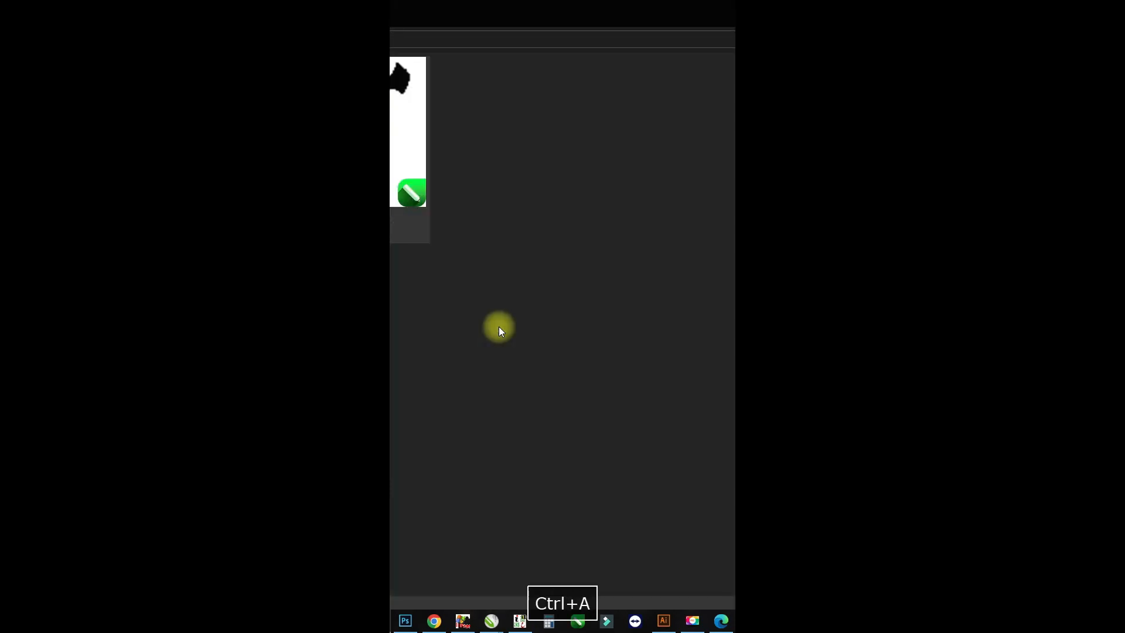
pyautogui.press('Return')
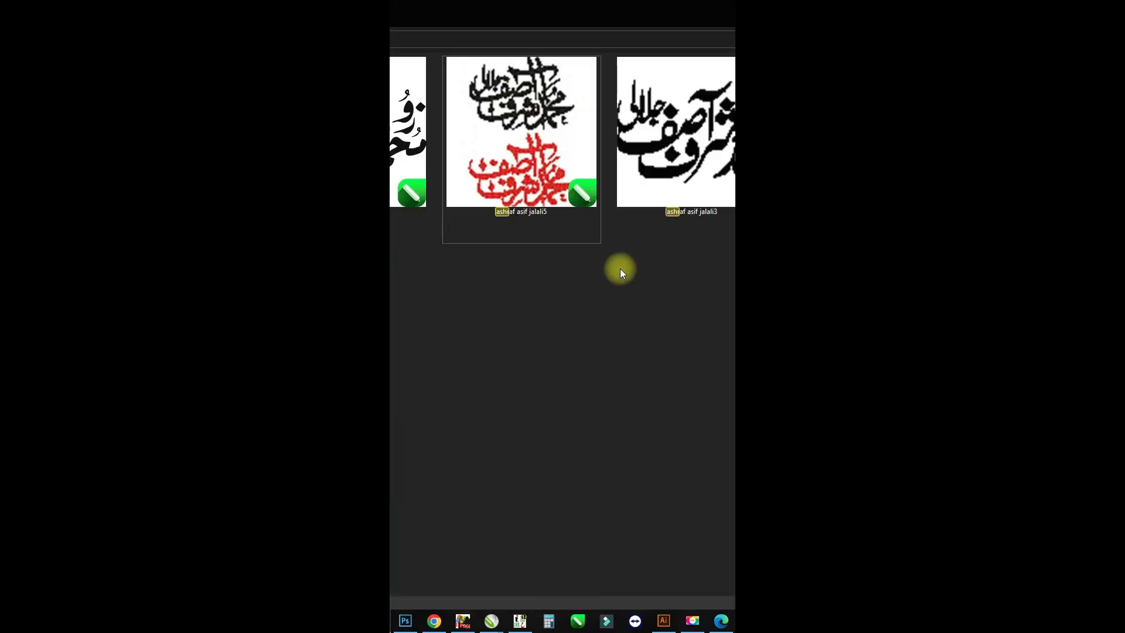
pyautogui.press('Tab')
pyautogui.write('qadri')
pyautogui.press('Return')
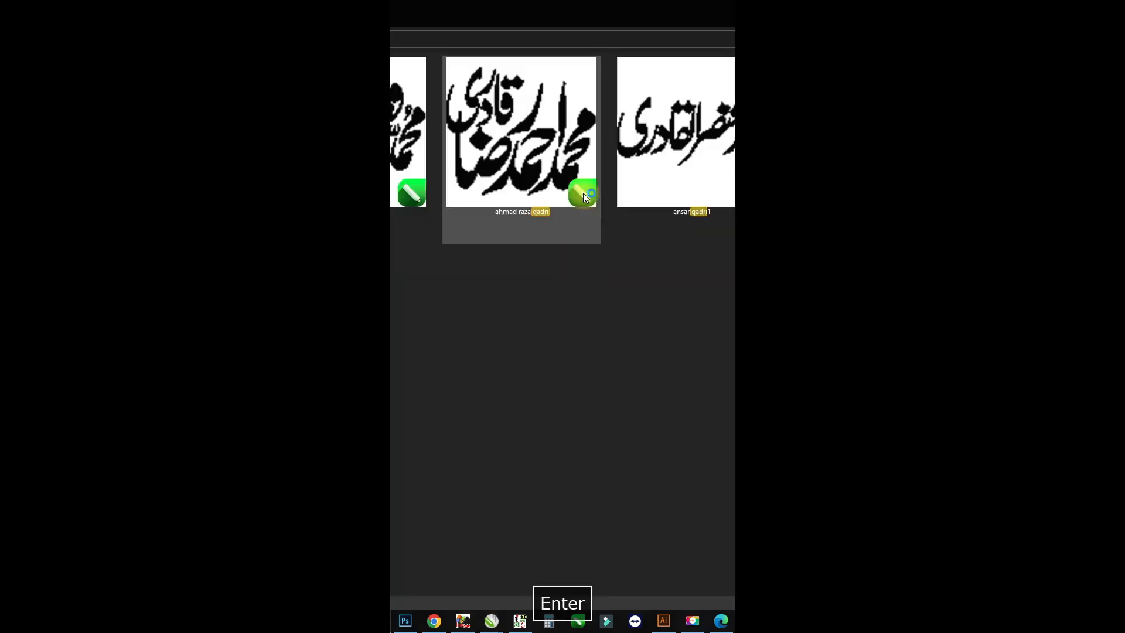
# Bring the large قادری calligraphy into the title layout and scale it down outside the frame
pyautogui.hotkey('alt', 'Tab')
pyautogui.scroll(5, 547, 351)
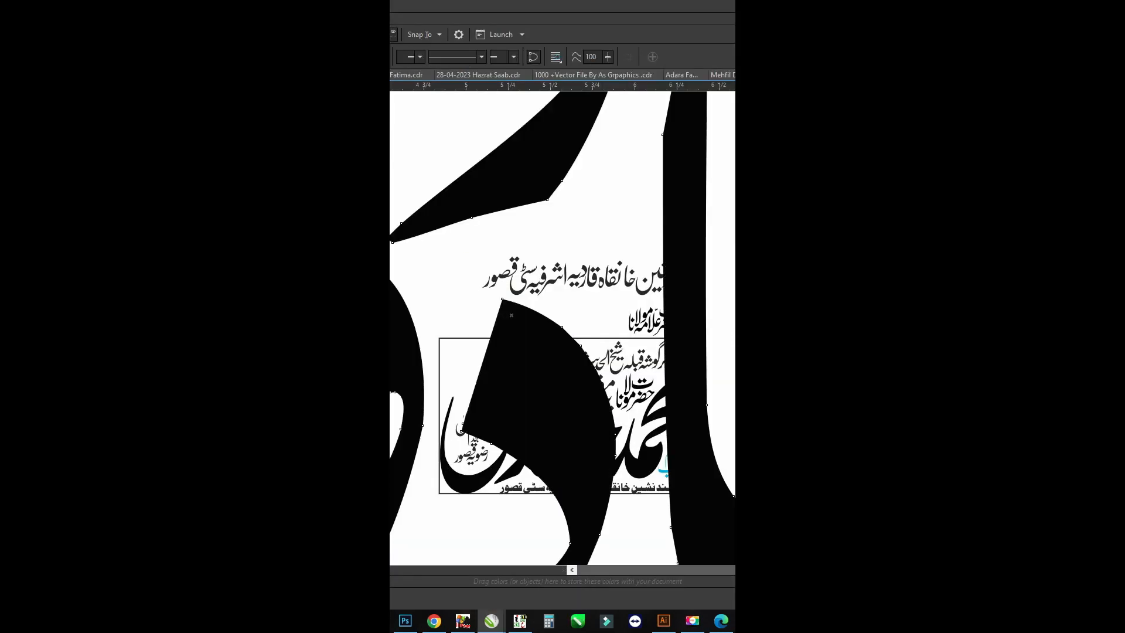
pyautogui.moveTo(733, 94); pyautogui.dragTo(529, 302)
pyautogui.moveTo(459, 290); pyautogui.dragTo(439, 267)
# Copy اشرفی from the calligraphy collection document and paste it into the title layout
pyautogui.hotkey('ctrl', 'Tab')
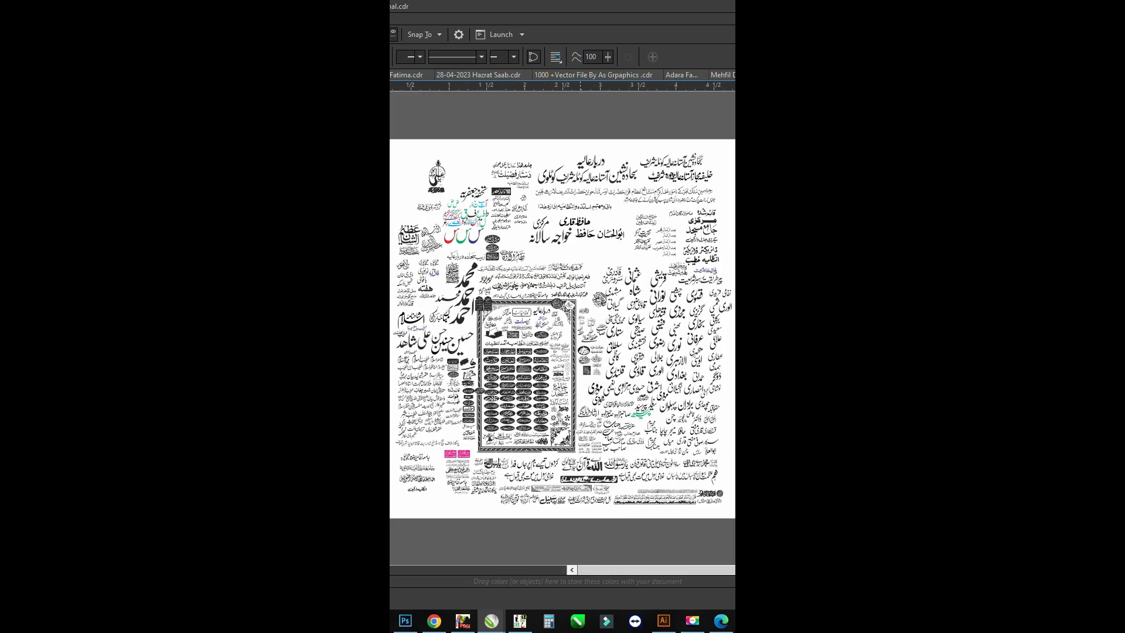
pyautogui.scroll(3, 662, 347)
pyautogui.hotkey('ctrl', 'c')
pyautogui.hotkey('ctrl', 'Tab')
pyautogui.hotkey('ctrl', 'v')
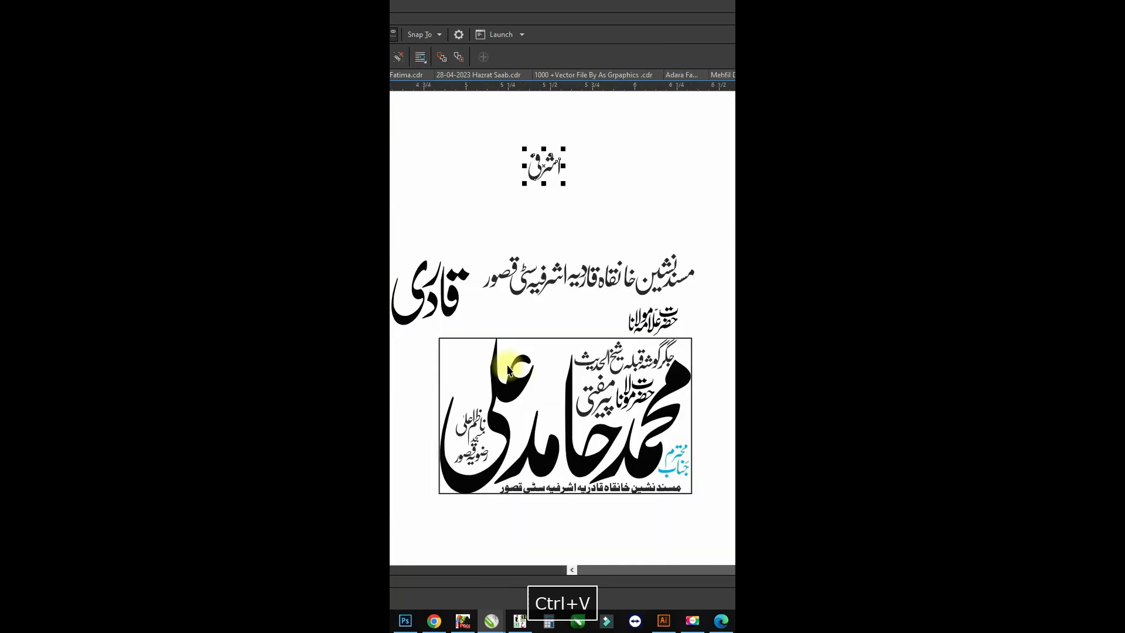
pyautogui.scroll(2, 433, 410)
pyautogui.moveTo(498, 247); pyautogui.dragTo(610, 319)
pyautogui.scroll(2, 586, 305)
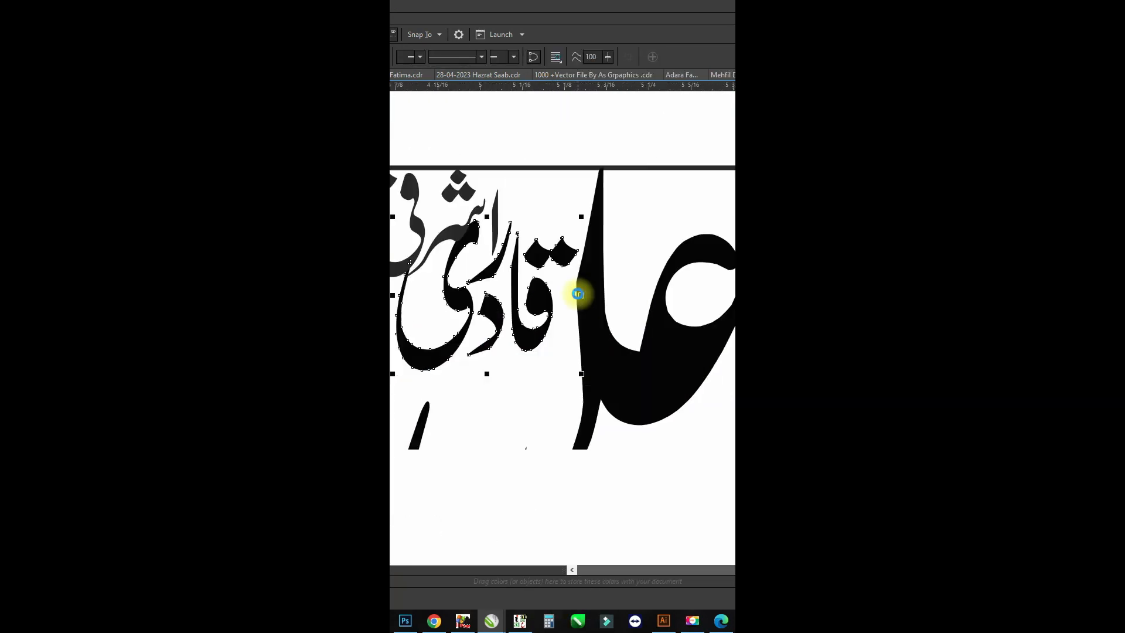
pyautogui.moveTo(596, 359); pyautogui.dragTo(591, 210)
pyautogui.hotkey('ctrl', 'z')
pyautogui.press('F5')
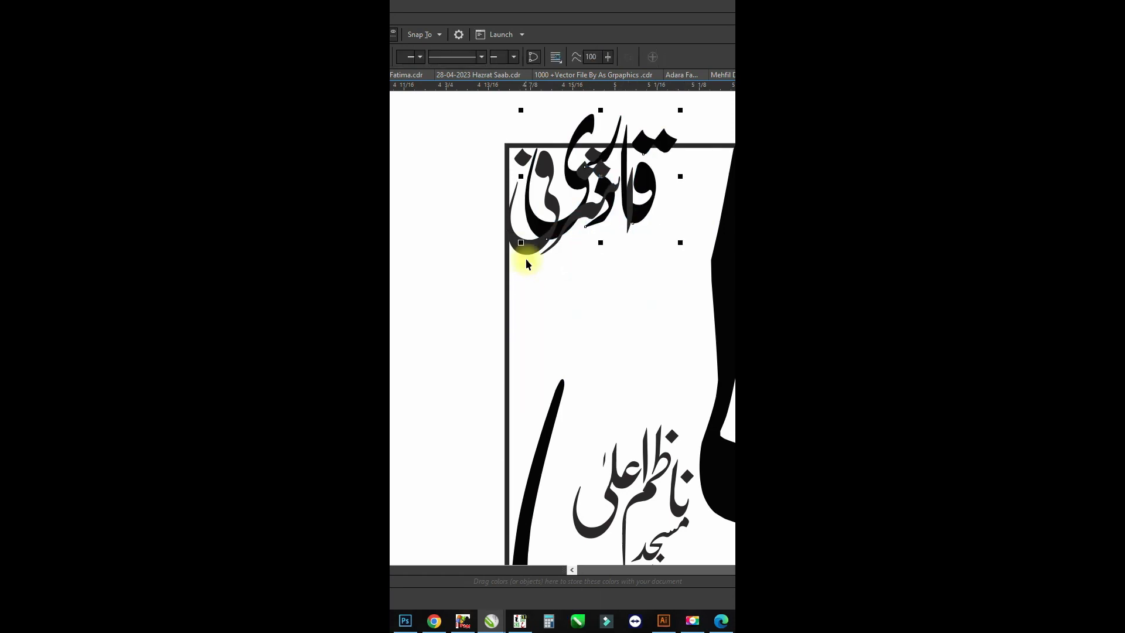
pyautogui.hotkey('ctrl', 'z')
pyautogui.hotkey('ctrl', 'z')
# Align قادری to the frame's top and left edges and position اشرفی directly beneath it
pyautogui.moveTo(649, 314); pyautogui.dragTo(648, 230)
pyautogui.keyDown('shift'); pyautogui.click(688, 236); pyautogui.keyUp('shift')
pyautogui.press('t')
pyautogui.press('l')
pyautogui.click(633, 298)
pyautogui.click(630, 319)
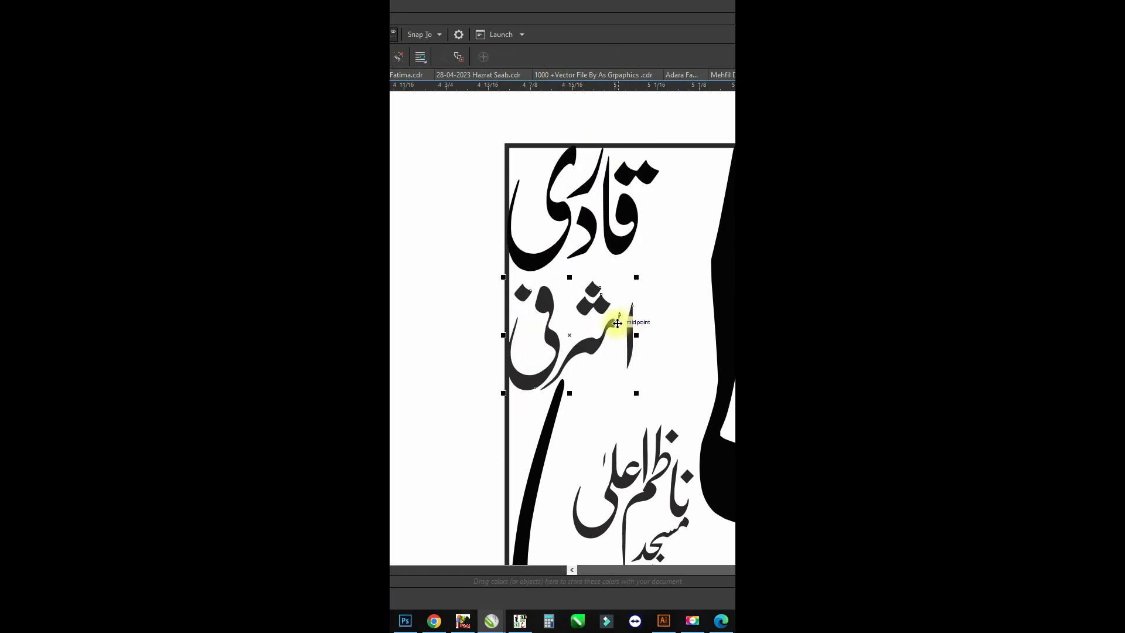
# Select the individual letters of اشرفی and shift its alif upward, slightly away from the neighbouring letter
pyautogui.scroll(2, 698, 352)
pyautogui.keyDown('ctrl'); pyautogui.click(687, 378); pyautogui.keyUp('ctrl')
pyautogui.keyDown('ctrl'); pyautogui.click(535, 369); pyautogui.keyUp('ctrl')
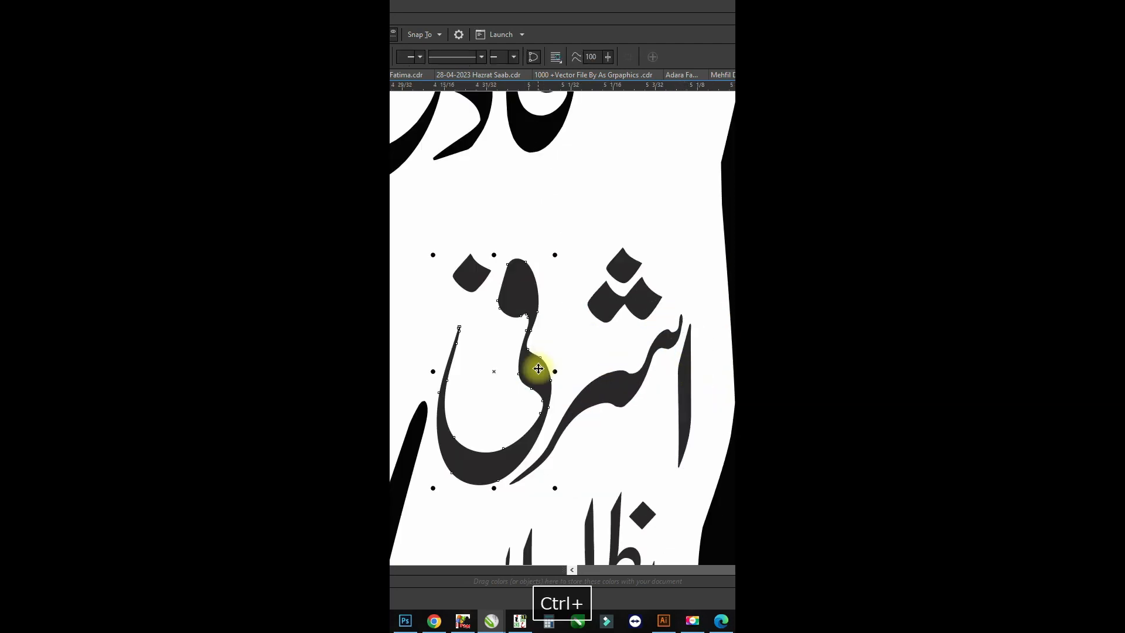
pyautogui.keyDown('ctrl'); pyautogui.click(467, 264); pyautogui.keyUp('ctrl')
pyautogui.moveTo(695, 397); pyautogui.dragTo(666, 276)
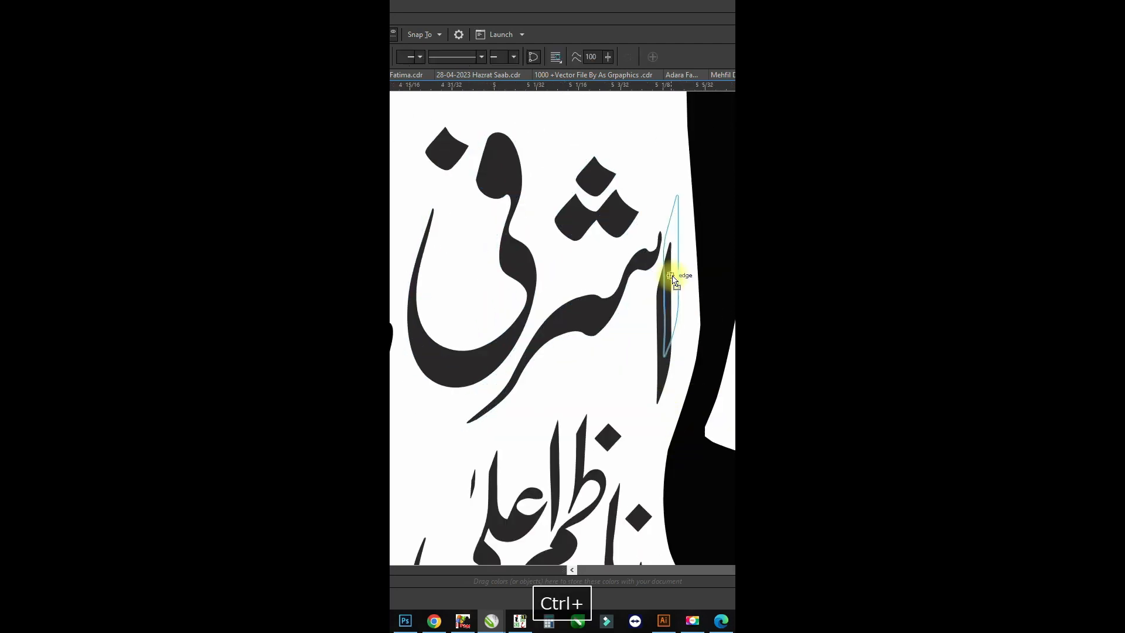
# Shift قادری and اشرفی inward from the frame's left edge, keeping قادری aligned to the top edge
pyautogui.scroll(3, 452, 226)
pyautogui.scroll(-2, 573, 272)
pyautogui.scroll(2, 572, 271)
pyautogui.moveTo(610, 208); pyautogui.dragTo(603, 201)
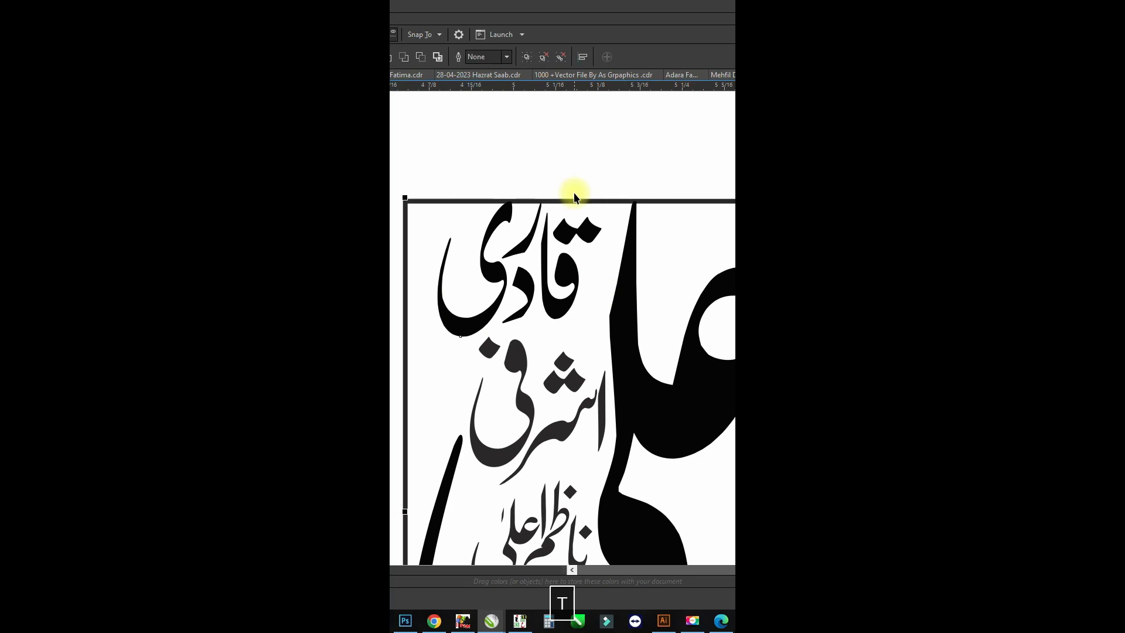
pyautogui.press('Escape')
# Copy a small decorative mark from the collection document and place it in the gap above the middle of the framed name
pyautogui.scroll(-2, 515, 254)
pyautogui.scroll(-1, 448, 121)
pyautogui.scroll(1, 448, 120)
pyautogui.hotkey('ctrl', 'Tab')
pyautogui.scroll(3, 628, 322)
pyautogui.hotkey('ctrl', 'c')
pyautogui.hotkey('ctrl', 'Tab')
pyautogui.hotkey('ctrl', 'v')
pyautogui.hscroll(-3, 502, 259)
pyautogui.hscroll(1, 501, 259)
pyautogui.scroll(1, 599, 258)
pyautogui.moveTo(420, 267); pyautogui.dragTo(581, 288)
pyautogui.scroll(-1, 533, 242)
pyautogui.hscroll(3, 731, 228)
pyautogui.scroll(1, 525, 258)
pyautogui.scroll(-1, 599, 283)
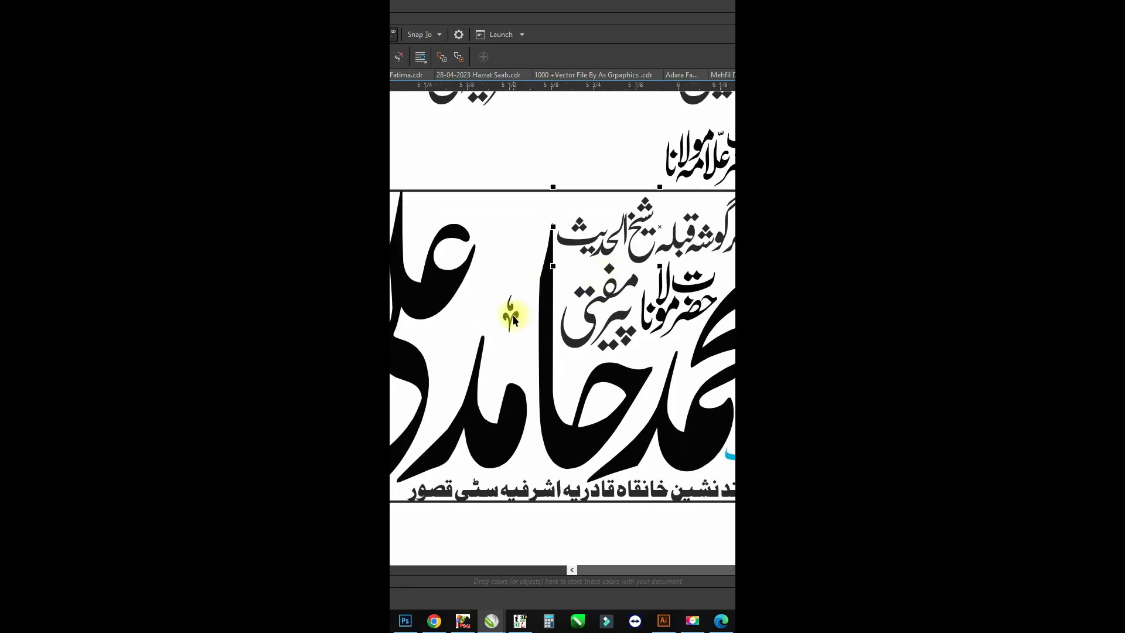
# Find خطیب اسلام in the calligraphy collection document and copy it into the title layout
pyautogui.hscroll(3, 512, 311)
pyautogui.scroll(-1, 536, 356)
pyautogui.scroll(1, 535, 355)
pyautogui.scroll(-4, 535, 355)
pyautogui.hotkey('ctrl', 'Tab')
pyautogui.hotkey('ctrl', 'Tab')
pyautogui.hotkey('ctrl', 'Tab')
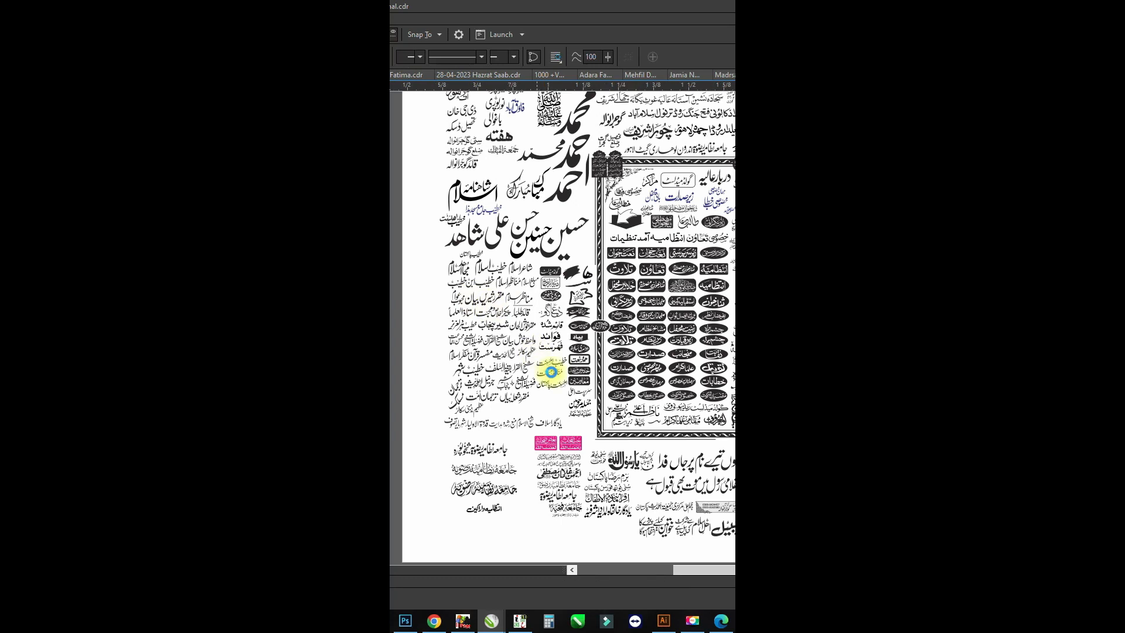
pyautogui.hotkey('ctrl', 'Tab')
pyautogui.hotkey('ctrl', 'Tab')
pyautogui.hotkey('ctrl', 'Tab')
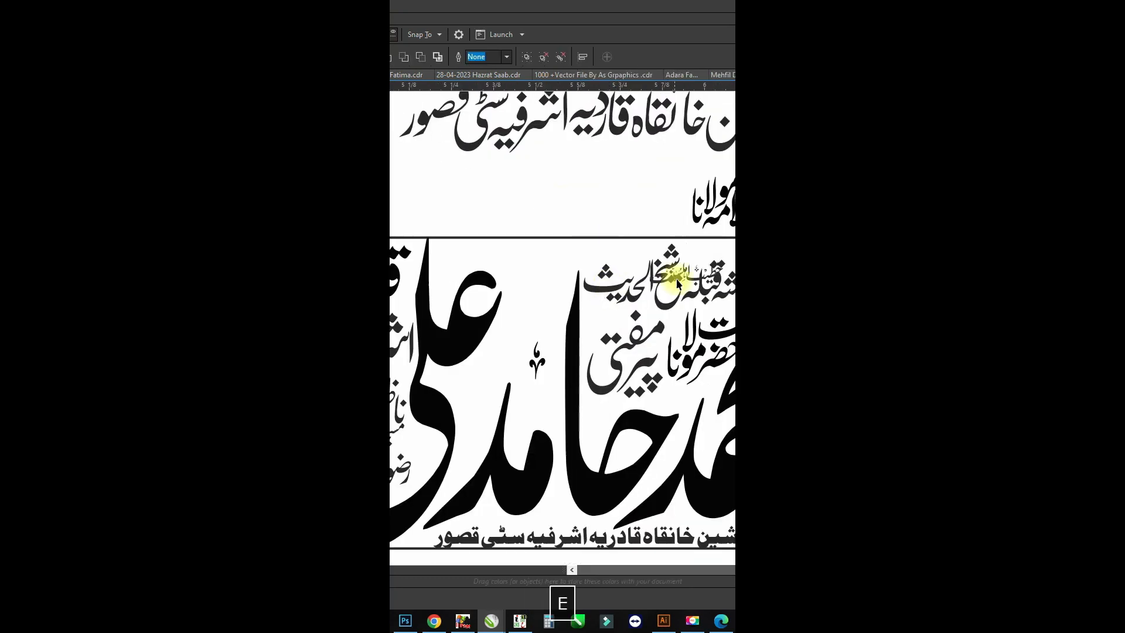
pyautogui.hotkey('ctrl', 'Tab')
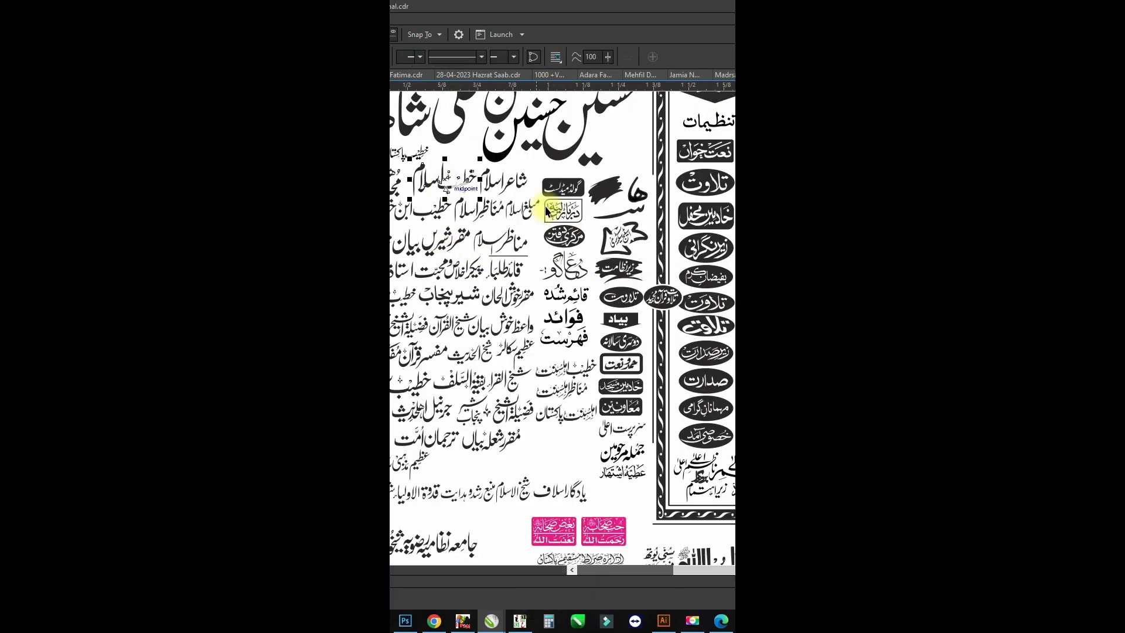
pyautogui.hotkey('ctrl', 'Tab')
# Break خطیب اسلام into separate parts and delete the small decorative mark above خطیب
pyautogui.scroll(4, 586, 246)
pyautogui.hotkey('ctrl', 'u')
pyautogui.scroll(2, 621, 269)
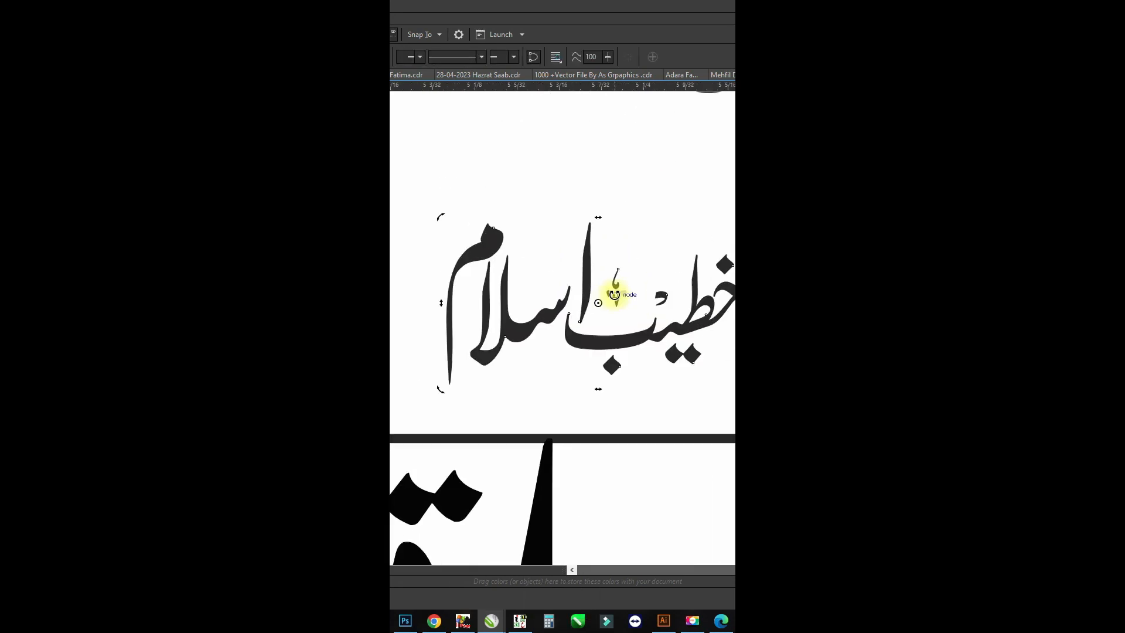
pyautogui.hotkey('ctrl', 'k')
pyautogui.hotkey('ctrl', 'l')
pyautogui.keyDown('alt'); pyautogui.click(599, 317); pyautogui.keyUp('alt')
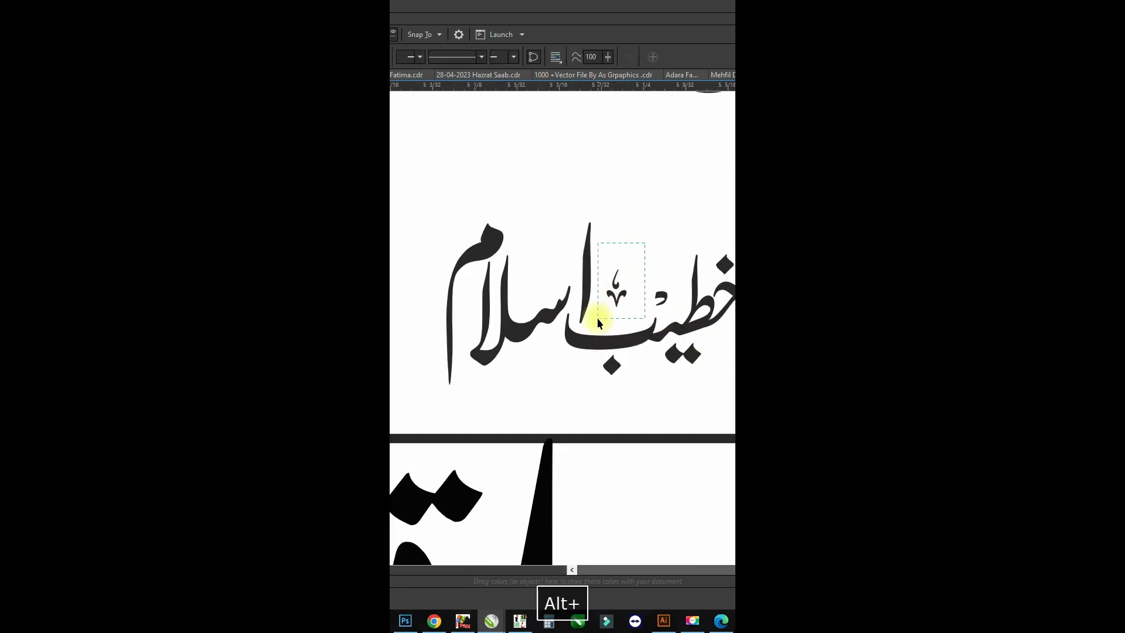
pyautogui.press('Delete')
# Stack اسلام above خطیب and scale it down to match the width of the word below
pyautogui.press('F10')
pyautogui.click(542, 321)
pyautogui.press('space')
pyautogui.scroll(2, 663, 298)
pyautogui.press('space')
pyautogui.scroll(-2, 516, 315)
pyautogui.moveTo(515, 315); pyautogui.dragTo(591, 208)
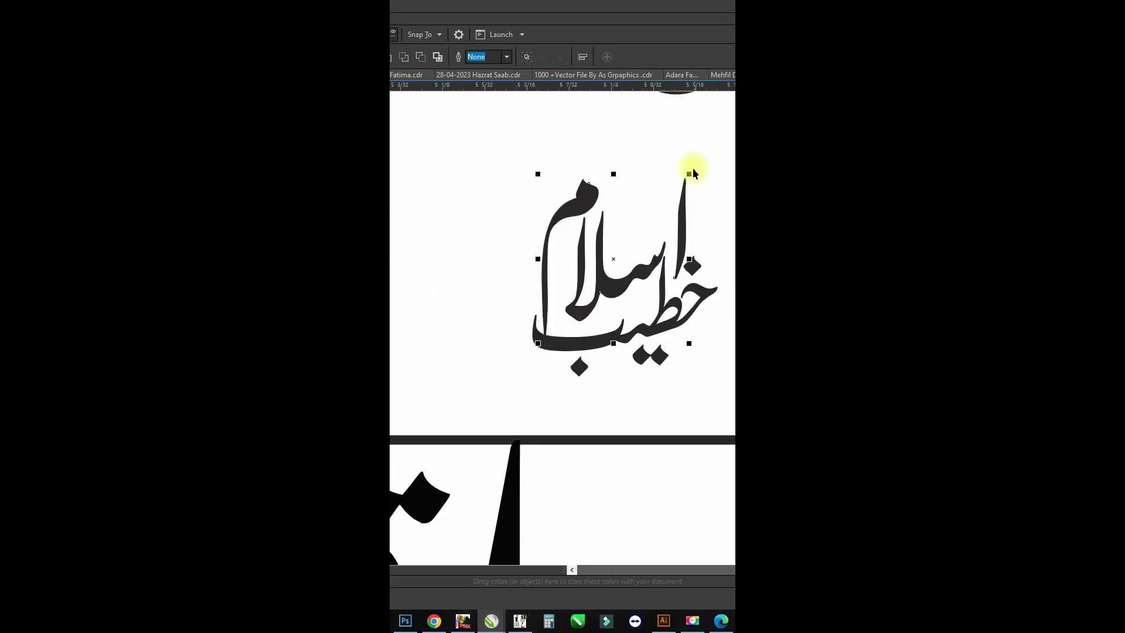
pyautogui.moveTo(694, 172); pyautogui.dragTo(664, 203)
# Nudge اسلام and its separate letters closer to خطیب so both words nest tightly together
pyautogui.scroll(1, 619, 279)
pyautogui.moveTo(598, 300); pyautogui.dragTo(601, 285)
pyautogui.click(589, 234)
pyautogui.moveTo(536, 170); pyautogui.dragTo(566, 145)
pyautogui.scroll(-2, 721, 216)
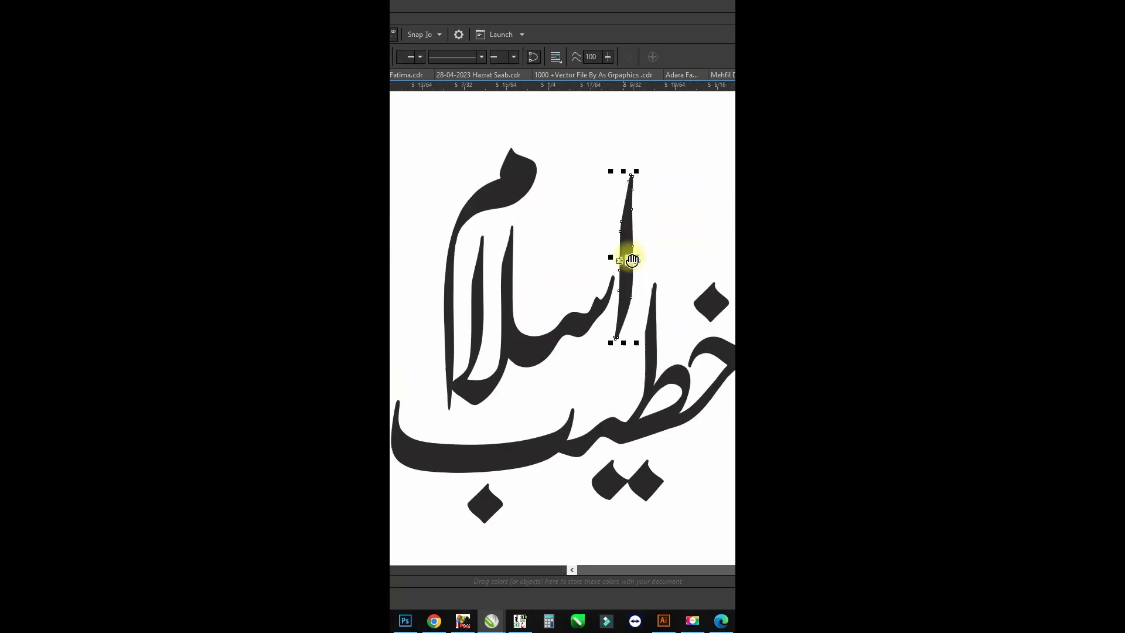
pyautogui.hotkey('ctrl', 'z')
pyautogui.scroll(2, 511, 193)
pyautogui.moveTo(645, 136); pyautogui.dragTo(410, 429)
pyautogui.moveTo(529, 346); pyautogui.dragTo(516, 361)
pyautogui.scroll(1, 598, 336)
pyautogui.scroll(-2, 598, 336)
pyautogui.scroll(2, 571, 283)
pyautogui.click(577, 276)
pyautogui.moveTo(626, 270); pyautogui.dragTo(620, 302)
# Group the stacked خطیب اسلام and fit it into the upper gap beside the tall alif of the framed name
pyautogui.scroll(-2, 563, 320)
pyautogui.moveTo(655, 218); pyautogui.dragTo(463, 444)
pyautogui.hotkey('ctrl', 'g')
pyautogui.scroll(-1, 528, 269)
pyautogui.moveTo(567, 316); pyautogui.dragTo(723, 474)
pyautogui.moveTo(615, 337); pyautogui.dragTo(729, 339)
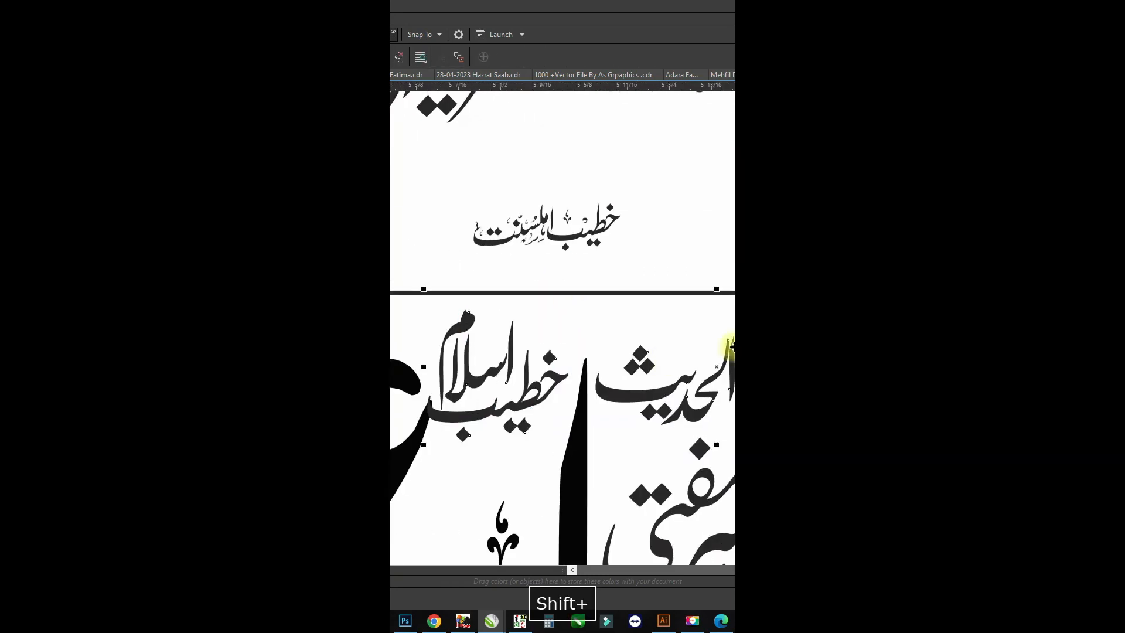
pyautogui.scroll(-1, 616, 314)
pyautogui.hotkey('ctrl', 'z')
pyautogui.hotkey('ctrl', 'z')
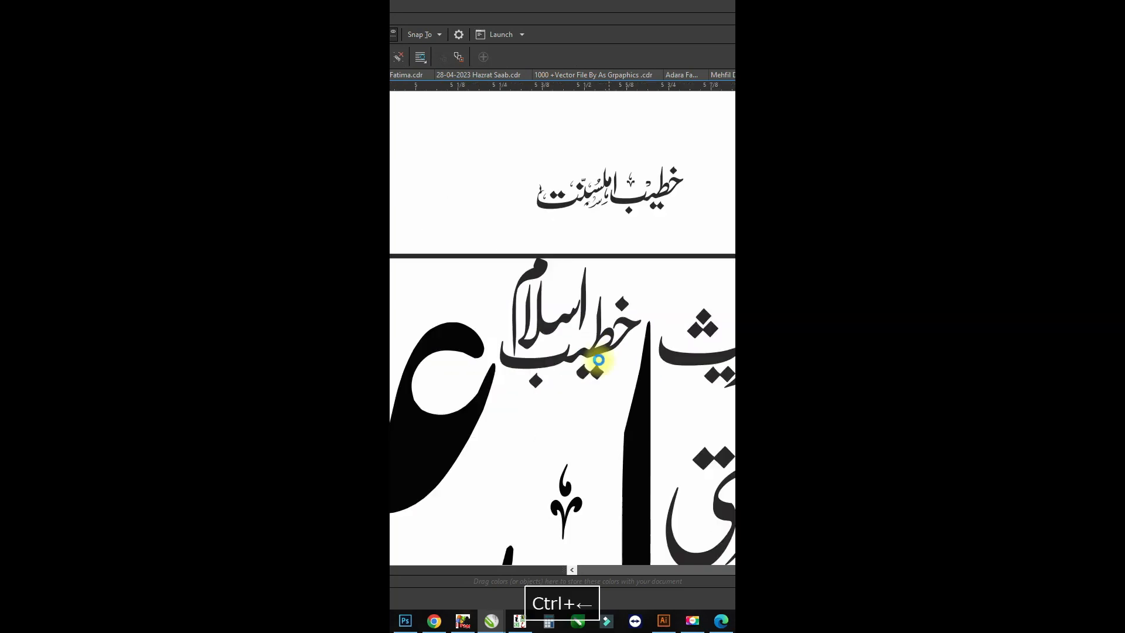
# Delete the rectangular frame around the name and the leftover خطیب اہلسنت above it
pyautogui.scroll(-2, 553, 307)
pyautogui.scroll(2, 557, 302)
pyautogui.scroll(-1, 557, 431)
pyautogui.click(557, 427)
pyautogui.press('Delete')
pyautogui.moveTo(698, 156); pyautogui.dragTo(472, 259)
pyautogui.press('Delete')
# Ungroup the decorative marks, move one into the upper gap beside خطیب اسلام, and delete the unneeded piece
pyautogui.moveTo(683, 204); pyautogui.dragTo(411, 472)
pyautogui.scroll(2, 520, 293)
pyautogui.click(402, 256)
pyautogui.hotkey('ctrl', 'u')
pyautogui.moveTo(402, 256); pyautogui.dragTo(541, 206)
pyautogui.click(493, 300)
pyautogui.press('Delete')
pyautogui.click(502, 318)
pyautogui.scroll(-1, 503, 314)
pyautogui.scroll(-3, 639, 251)
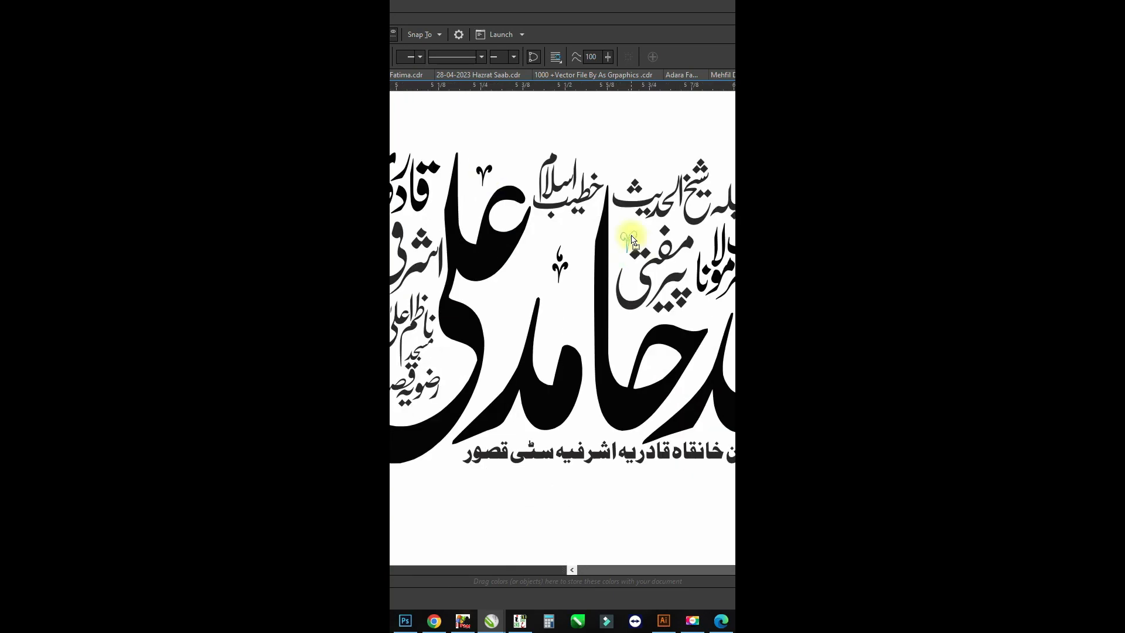
# Duplicate the upper decorative mark into the small gap below the middle of the large name
pyautogui.press('space')
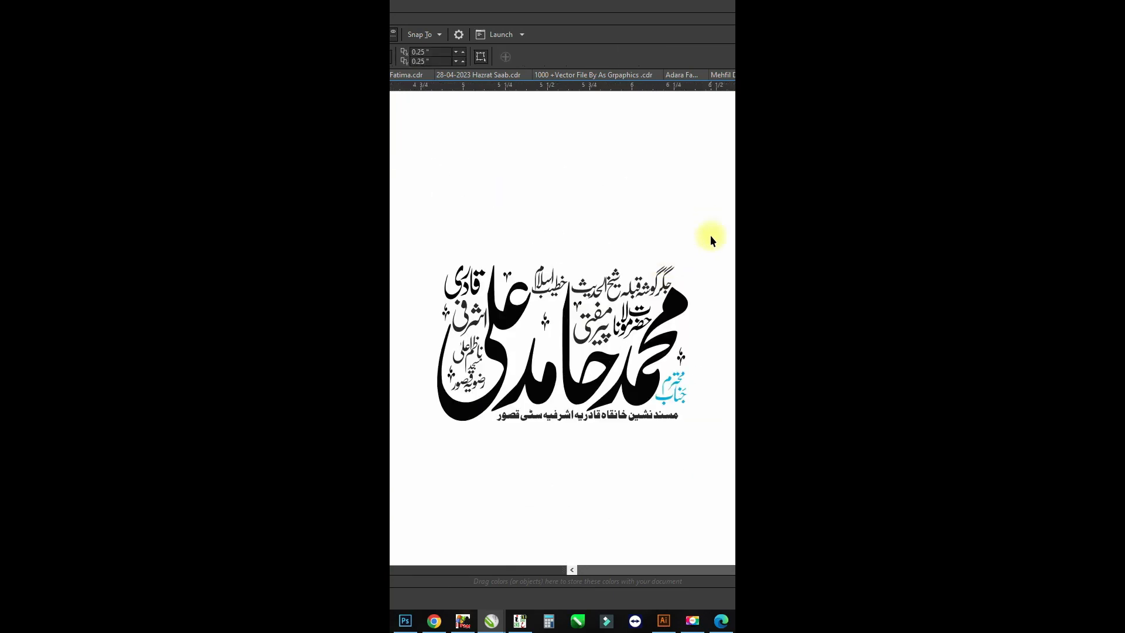
pyautogui.moveTo(509, 275); pyautogui.dragTo(559, 385)
pyautogui.rightClick(558, 386)
pyautogui.scroll(2, 557, 395)
pyautogui.scroll(-4, 574, 385)
# Select every part of the finished name title and combine them into a single object
pyautogui.moveTo(621, 343); pyautogui.dragTo(530, 408)
pyautogui.moveTo(602, 380); pyautogui.dragTo(615, 316)
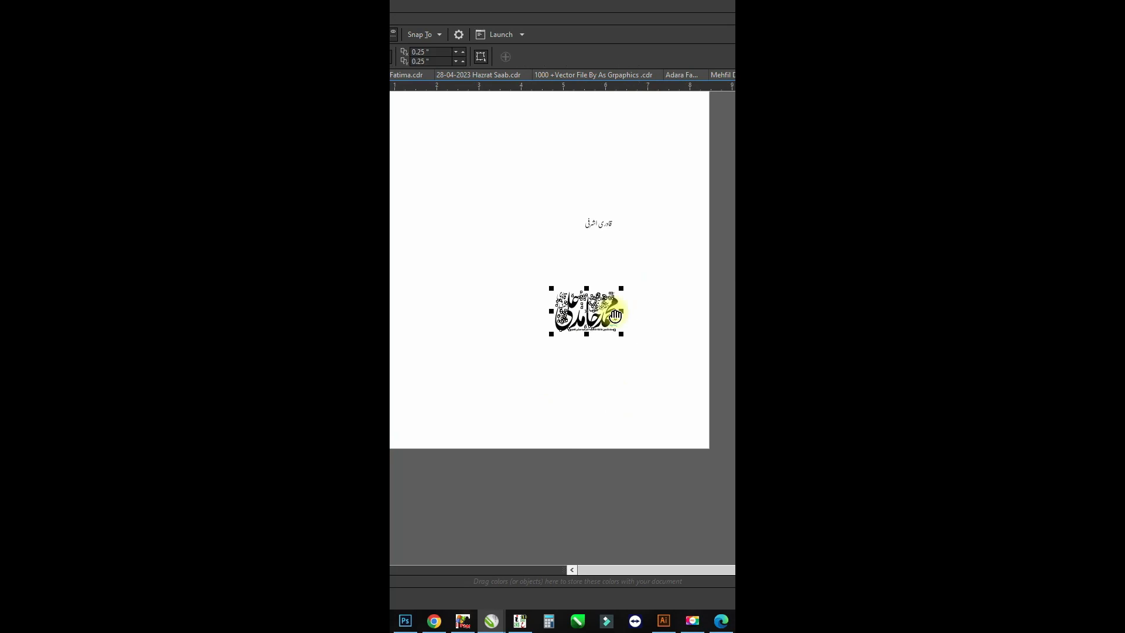
pyautogui.scroll(2, 616, 316)
pyautogui.scroll(1, 629, 308)
pyautogui.moveTo(615, 410); pyautogui.dragTo(711, 328)
pyautogui.click(652, 399)
pyautogui.scroll(-1, 619, 388)
pyautogui.moveTo(671, 394); pyautogui.dragTo(527, 273)
pyautogui.scroll(1, 586, 325)
pyautogui.hotkey('ctrl', 'l')
pyautogui.click(637, 410)
pyautogui.scroll(-1, 637, 410)
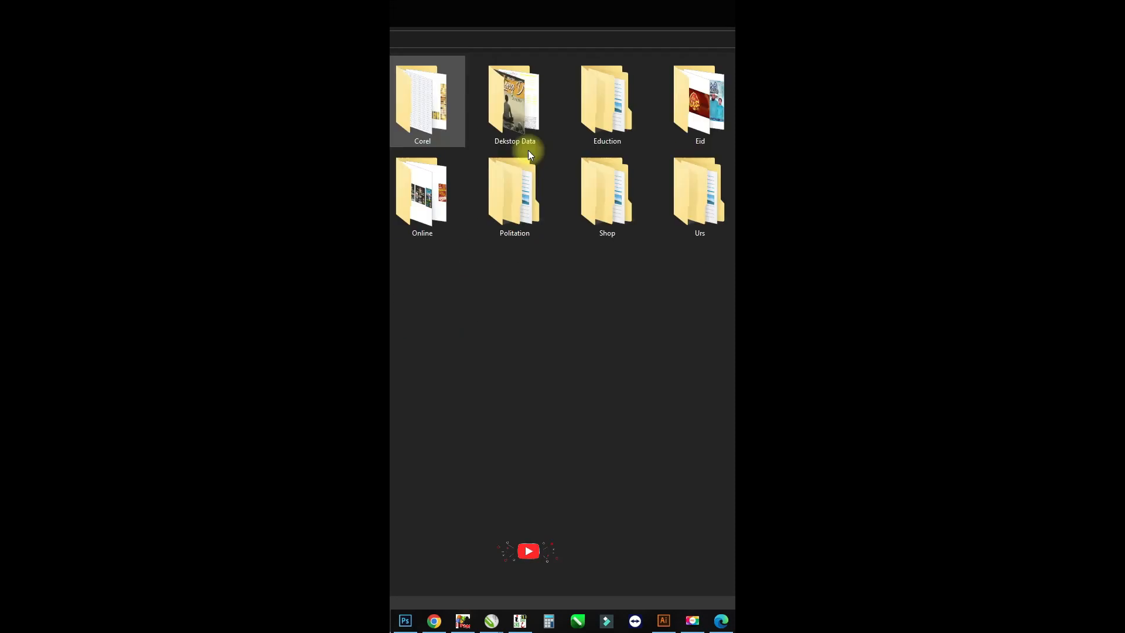
# Bring a dark golden light-streak picture from the golden background folder into the title document and centre it on the page
pyautogui.press('Return')
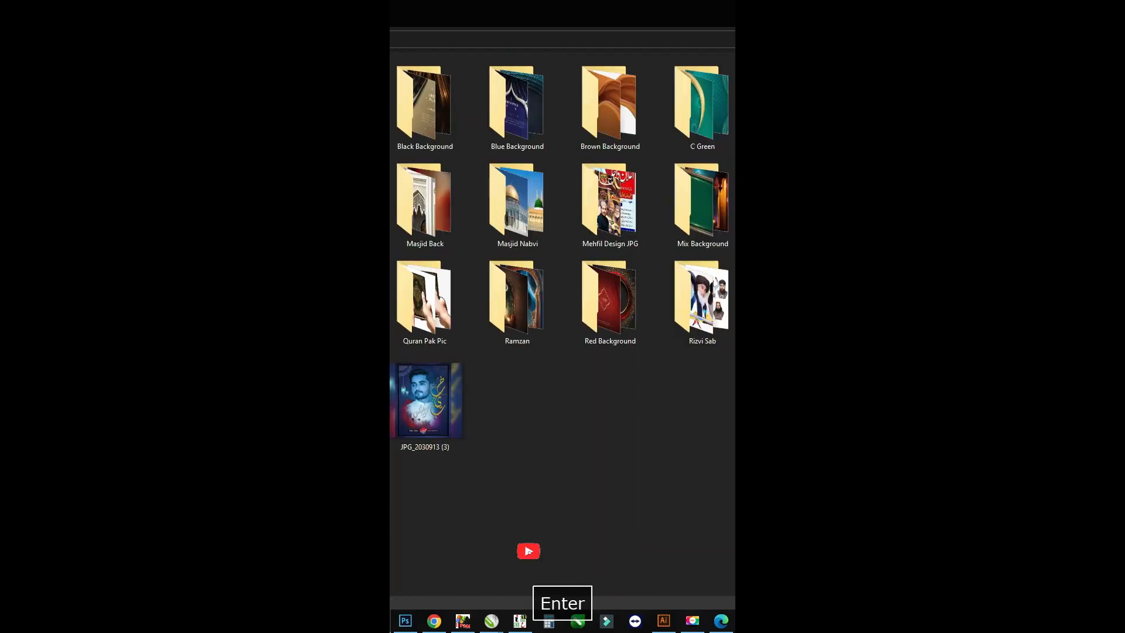
pyautogui.scroll(-6, 589, 226)
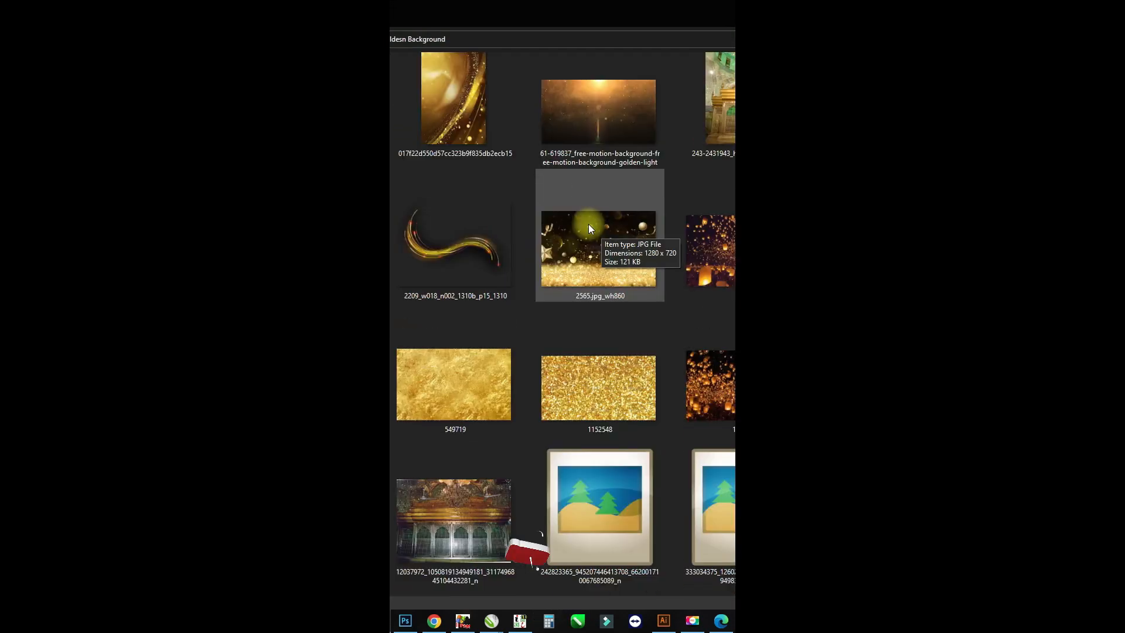
pyautogui.scroll(-4, 590, 228)
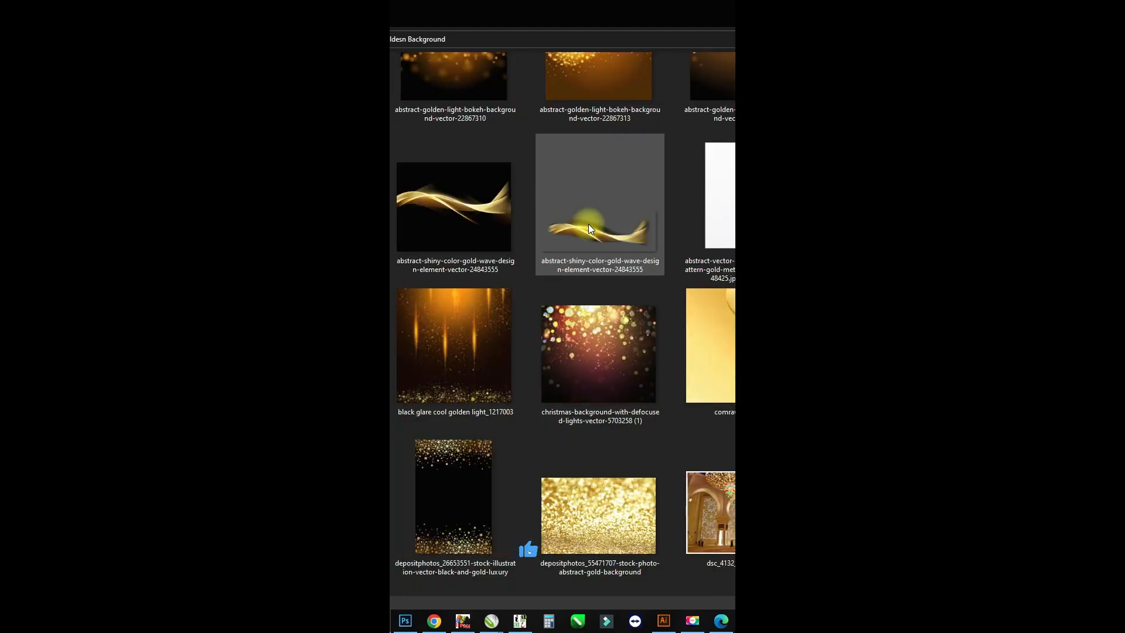
pyautogui.hotkey('alt', 'Tab')
pyautogui.moveTo(473, 335); pyautogui.dragTo(478, 268)
pyautogui.scroll(-2, 554, 317)
pyautogui.hotkey('shift', 'F4')
pyautogui.moveTo(703, 323); pyautogui.dragTo(581, 207)
pyautogui.click(595, 391)
pyautogui.click(551, 303)
pyautogui.press('p')
# Place a copy of the black name title in front of the golden background and centre it horizontally on the picture
pyautogui.moveTo(701, 473); pyautogui.dragTo(589, 349)
pyautogui.hotkey('shift', 'pageup')
pyautogui.moveTo(679, 361); pyautogui.dragTo(715, 337)
pyautogui.moveTo(688, 473); pyautogui.dragTo(624, 345)
pyautogui.keyDown('shift'); pyautogui.click(628, 321); pyautogui.keyUp('shift')
pyautogui.press('c')
pyautogui.scroll(-1, 626, 293)
pyautogui.keyDown('shift'); pyautogui.click(668, 282); pyautogui.keyUp('shift')
pyautogui.press('c')
pyautogui.scroll(2, 695, 211)
pyautogui.scroll(-4, 568, 252)
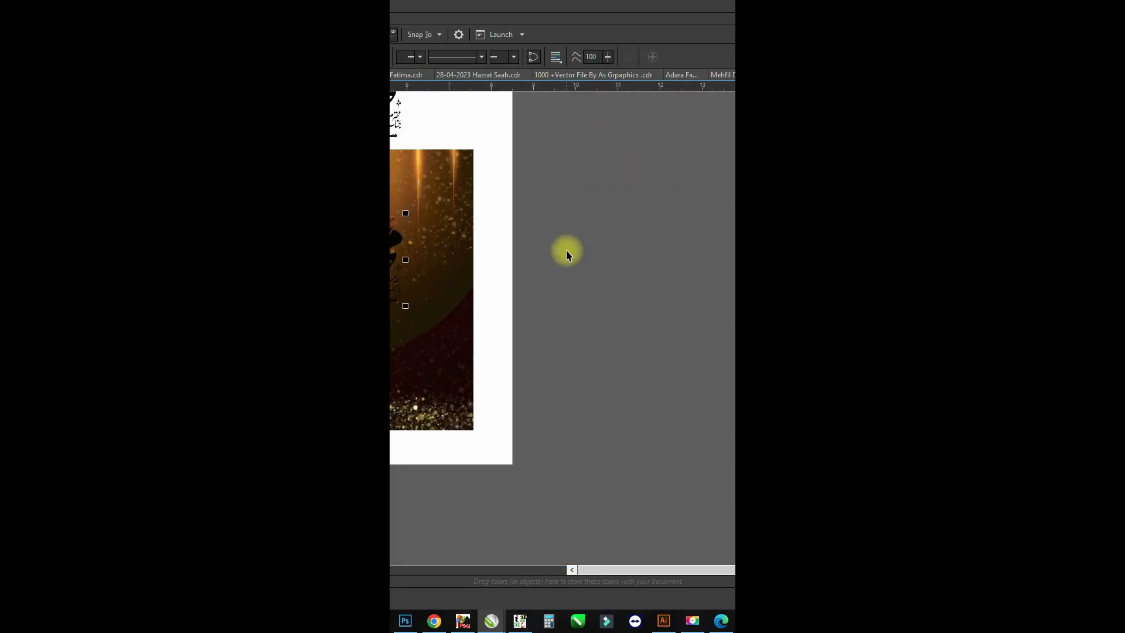
pyautogui.scroll(1, 609, 239)
pyautogui.click(597, 264)
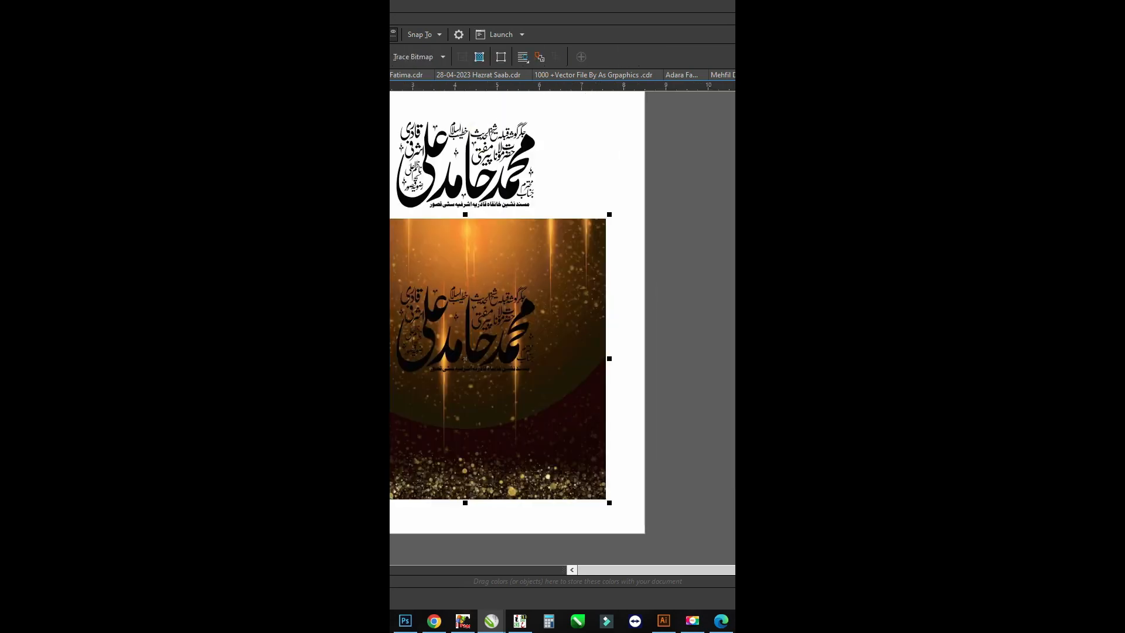
# Draw a small rectangle beside the upper title and duplicate it into a row of colour swatches
pyautogui.press('F6')
pyautogui.moveTo(597, 188); pyautogui.dragTo(584, 176)
pyautogui.press('space')
pyautogui.moveTo(562, 186); pyautogui.dragTo(512, 210)
pyautogui.moveTo(520, 200); pyautogui.dragTo(577, 181)
pyautogui.click(521, 198)
pyautogui.scroll(1, 551, 191)
pyautogui.click(555, 188)
# Fill the first swatch light yellow and the second brown with sampled colours, and delete the surplus empty swatches
pyautogui.press('i')
pyautogui.click(442, 377)
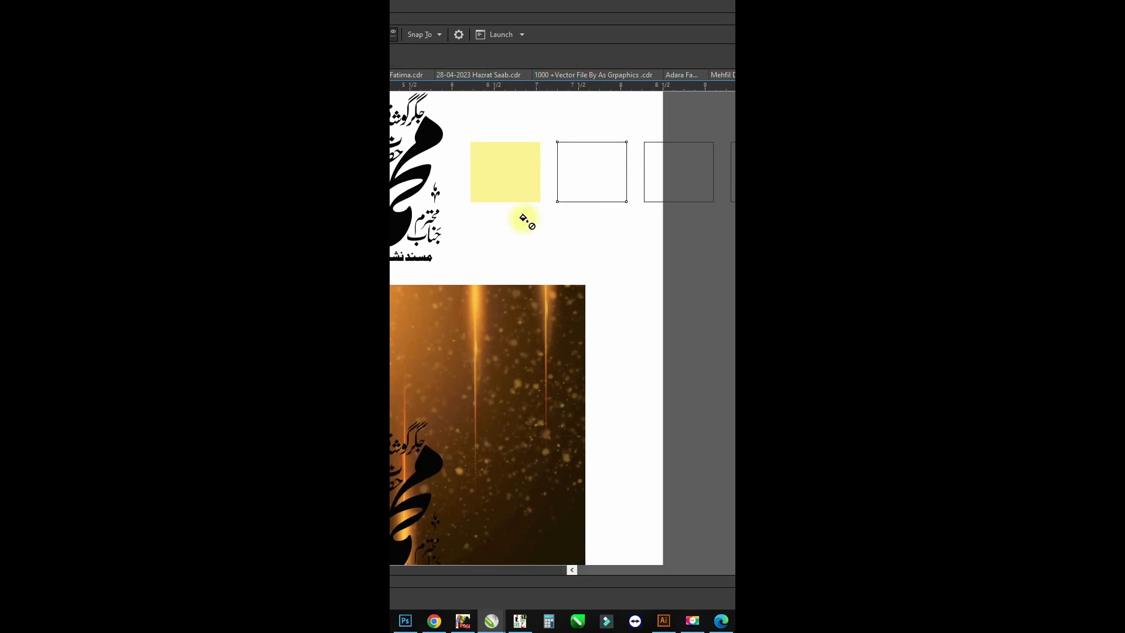
pyautogui.click(592, 171)
pyautogui.hotkey('ctrl', 'space')
pyautogui.click(684, 176)
pyautogui.moveTo(683, 176)
pyautogui.mouseDown()
pyautogui.moveTo(610, 181)
pyautogui.moveTo(642, 211)
pyautogui.moveTo(688, 191)
pyautogui.mouseUp()
pyautogui.click(666, 224)
pyautogui.press('Delete')
# Copy the light yellow swatch's fill onto the name title over the golden background
pyautogui.scroll(-1, 667, 223)
pyautogui.scroll(1, 603, 308)
pyautogui.click(607, 303)
pyautogui.scroll(-1, 566, 388)
pyautogui.hotkey('alt', 'e')
pyautogui.press('m')
pyautogui.press('Return')
pyautogui.click(626, 210)
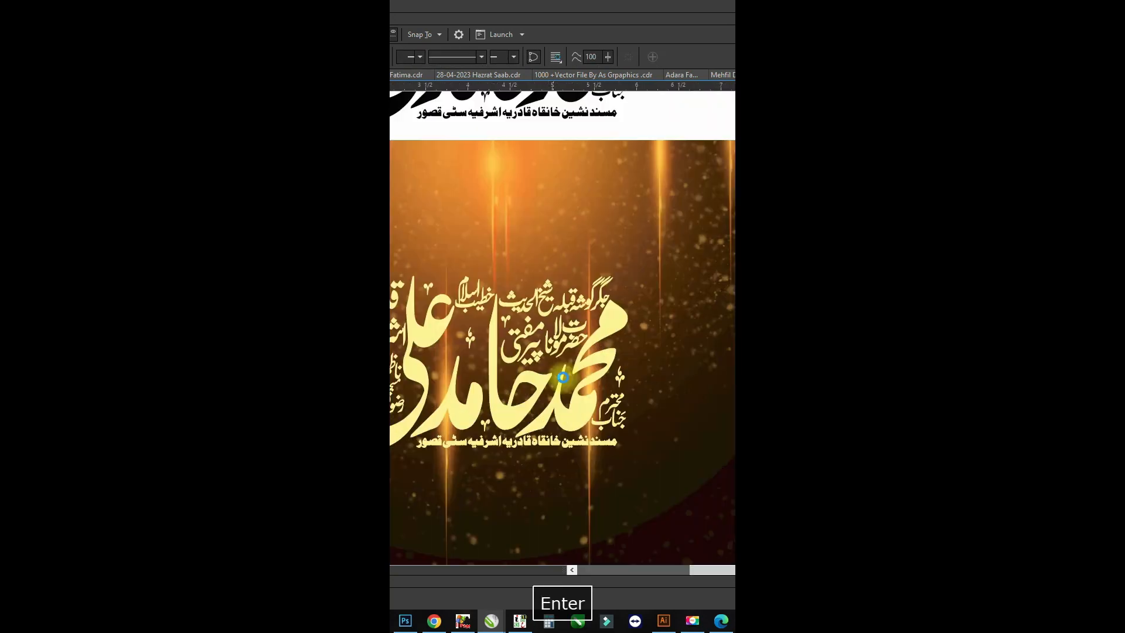
# Give the title a light yellow outline of width 6 and thicken it into a solid backing shape
pyautogui.press('F12')
pyautogui.write('6')
pyautogui.click(530, 319)
pyautogui.press('Return')
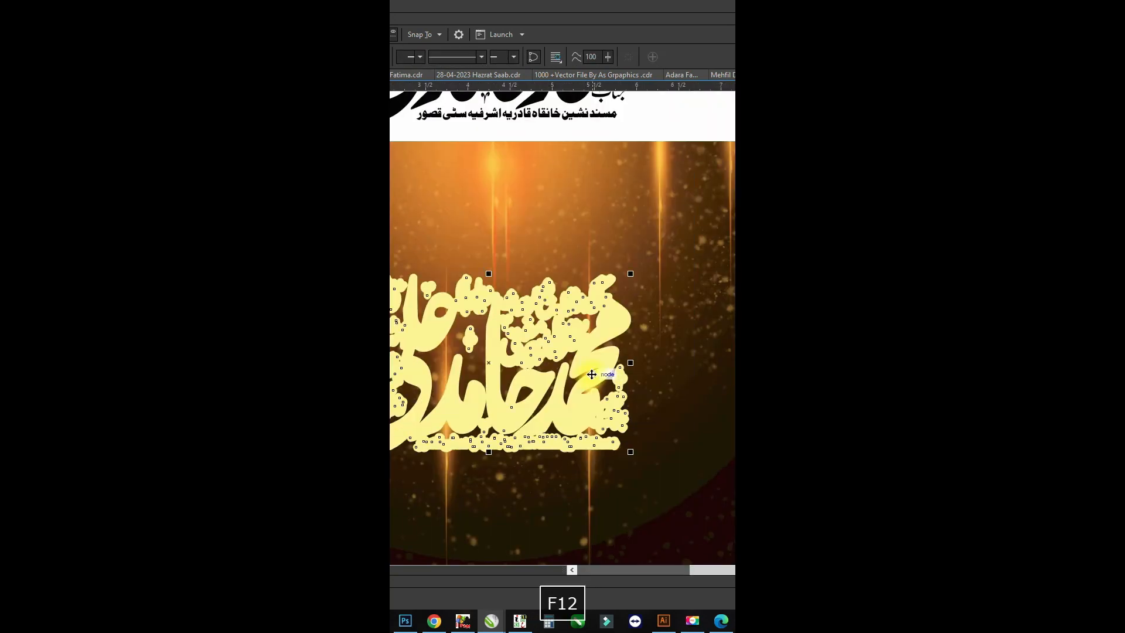
pyautogui.press('F12')
pyautogui.press('Return')
pyautogui.hotkey('ctrl', 'shift', 'q')
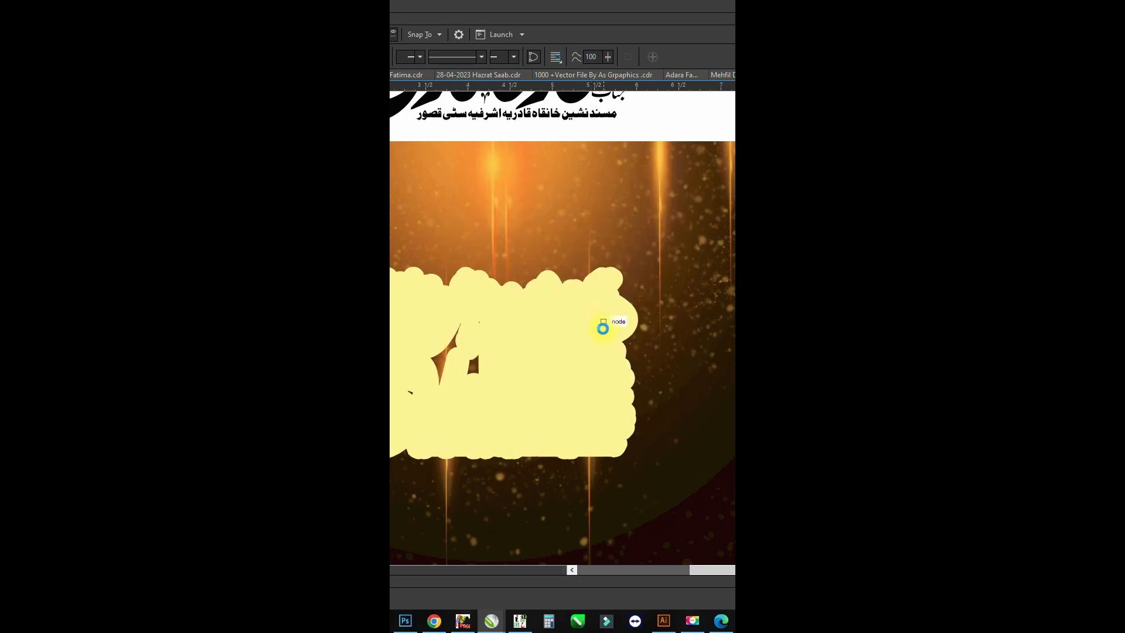
pyautogui.hotkey('ctrl', 'z')
# Duplicate the outlined title, set the copy's outline colour to brown #A35900 and make it slightly narrower than the yellow backing
pyautogui.press('KP_Add')
pyautogui.hotkey('shift', 'F12')
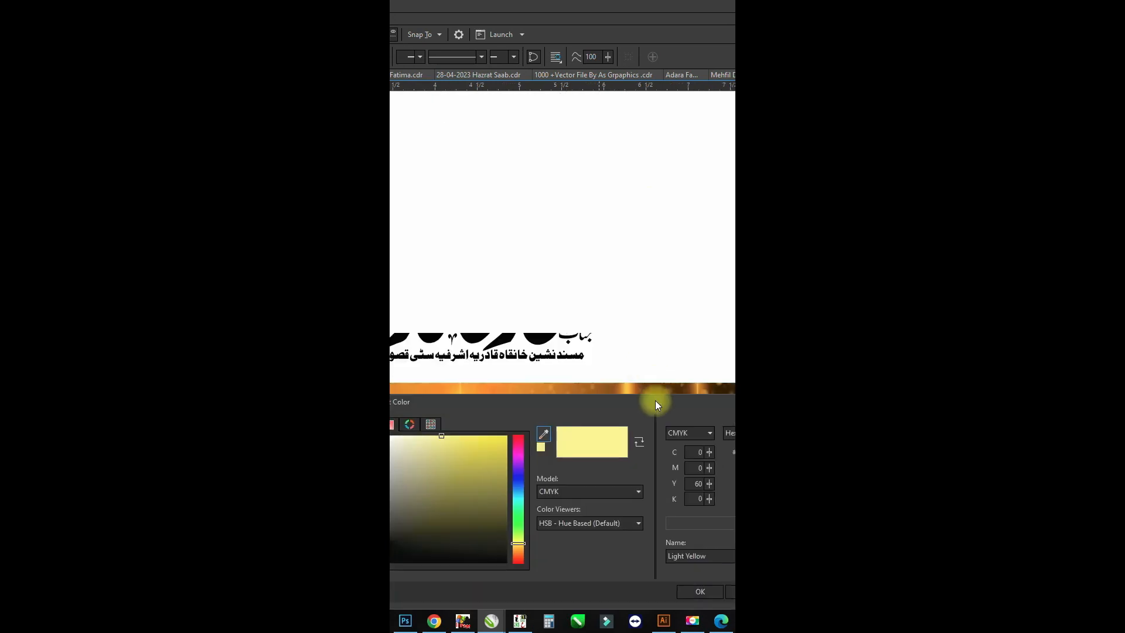
pyautogui.click(731, 588)
pyautogui.hotkey('shift', 'F12')
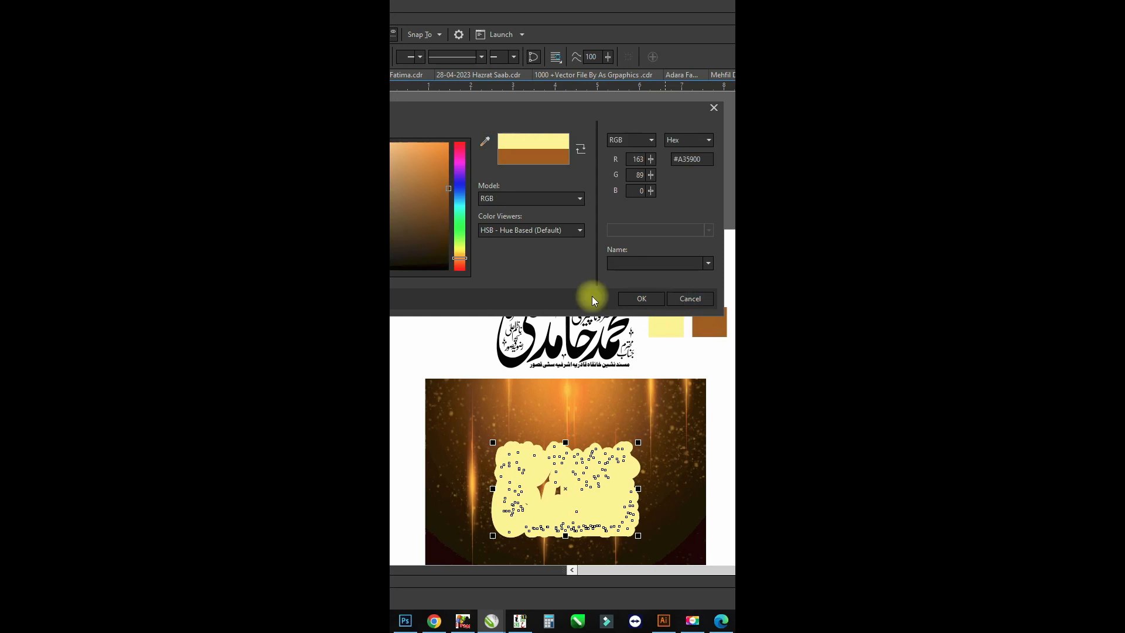
pyautogui.press('Return')
pyautogui.press('F12')
pyautogui.scroll(2, 625, 488)
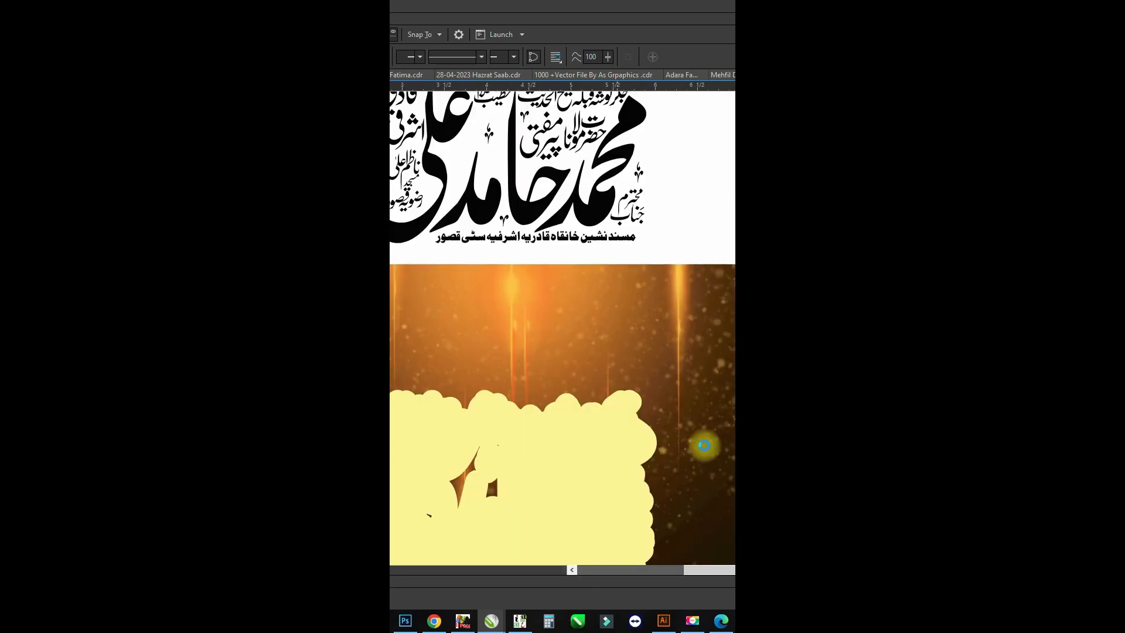
pyautogui.press('Return')
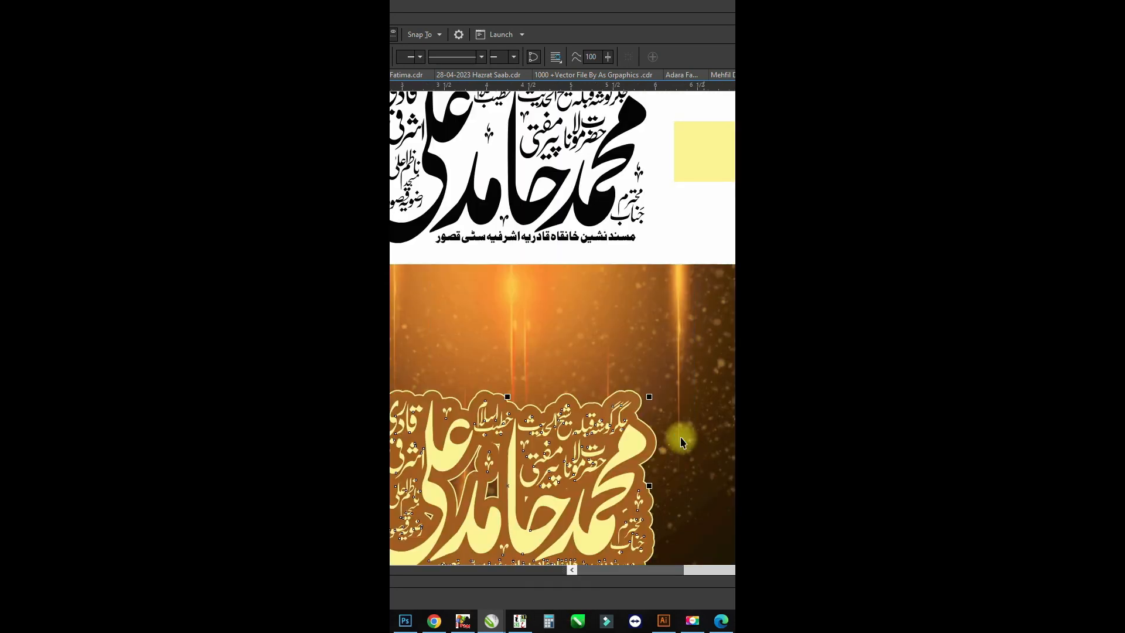
# Change the brown outline behind the title lettering to a darker brown
pyautogui.moveTo(601, 450); pyautogui.dragTo(630, 271)
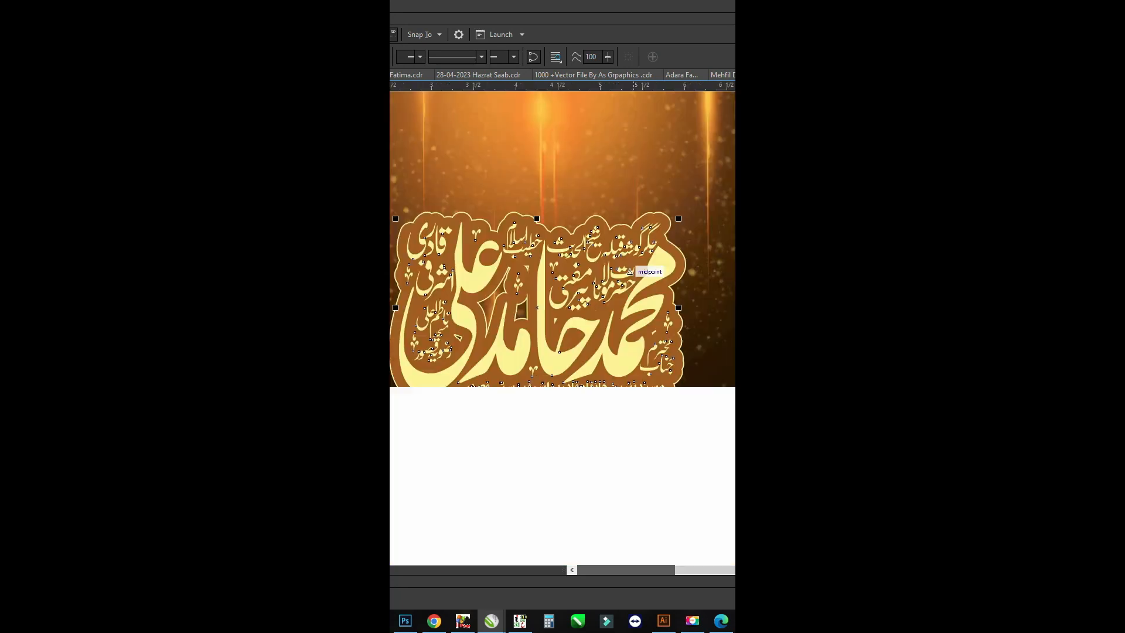
pyautogui.hotkey('shift', 'F12')
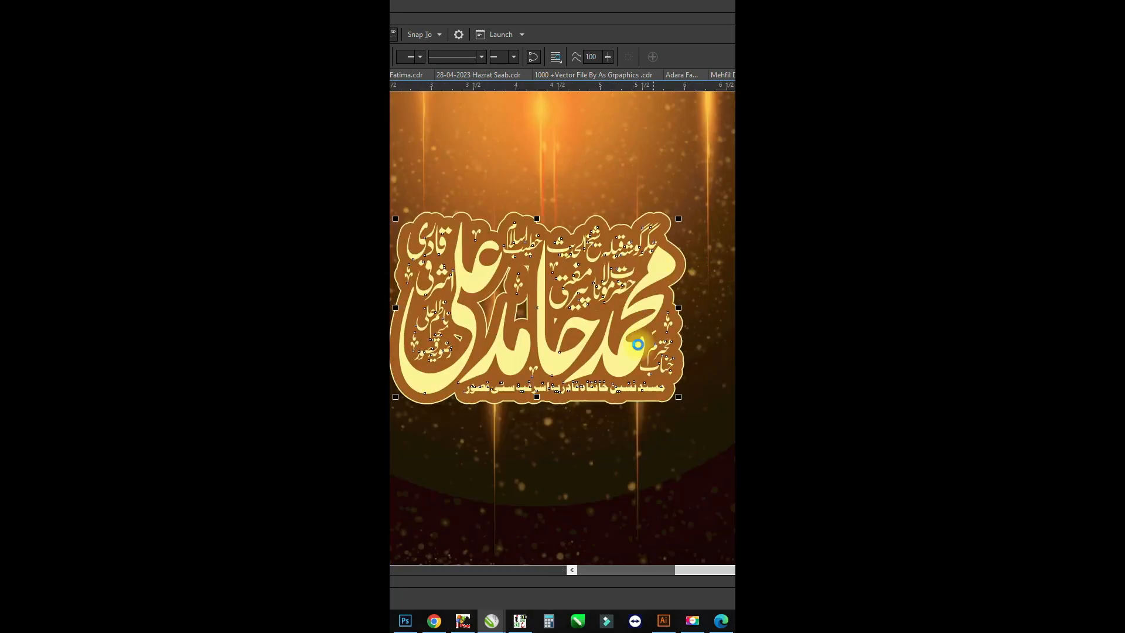
pyautogui.moveTo(568, 522); pyautogui.dragTo(568, 535)
pyautogui.press('Return')
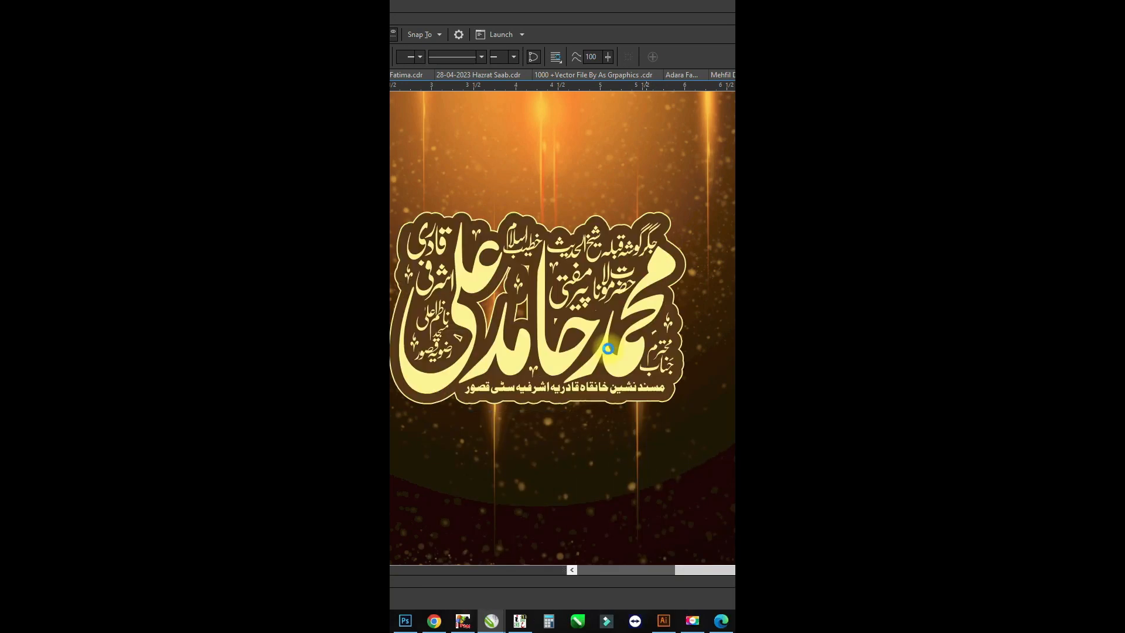
pyautogui.hotkey('ctrl', 'z')
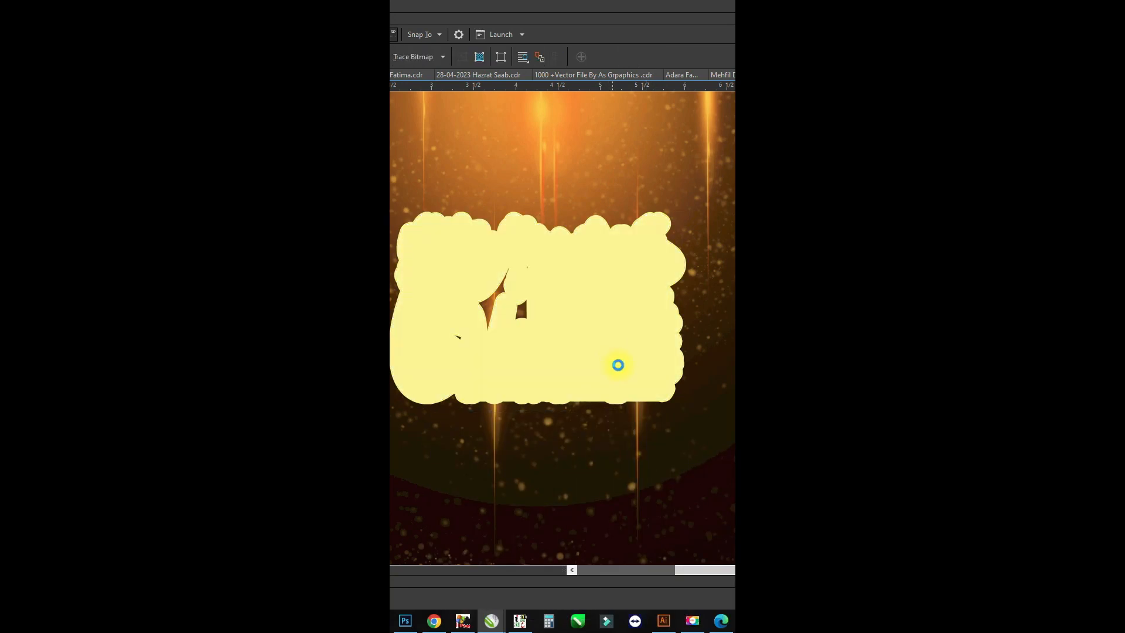
pyautogui.click(617, 365)
pyautogui.click(566, 491)
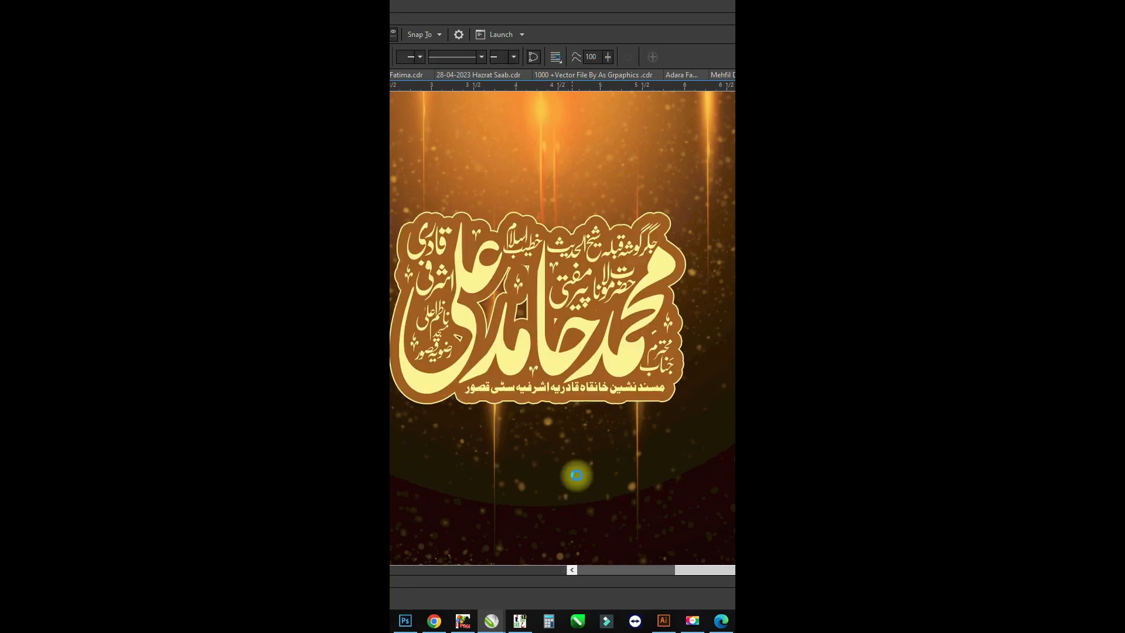
pyautogui.hotkey('ctrl', 'z')
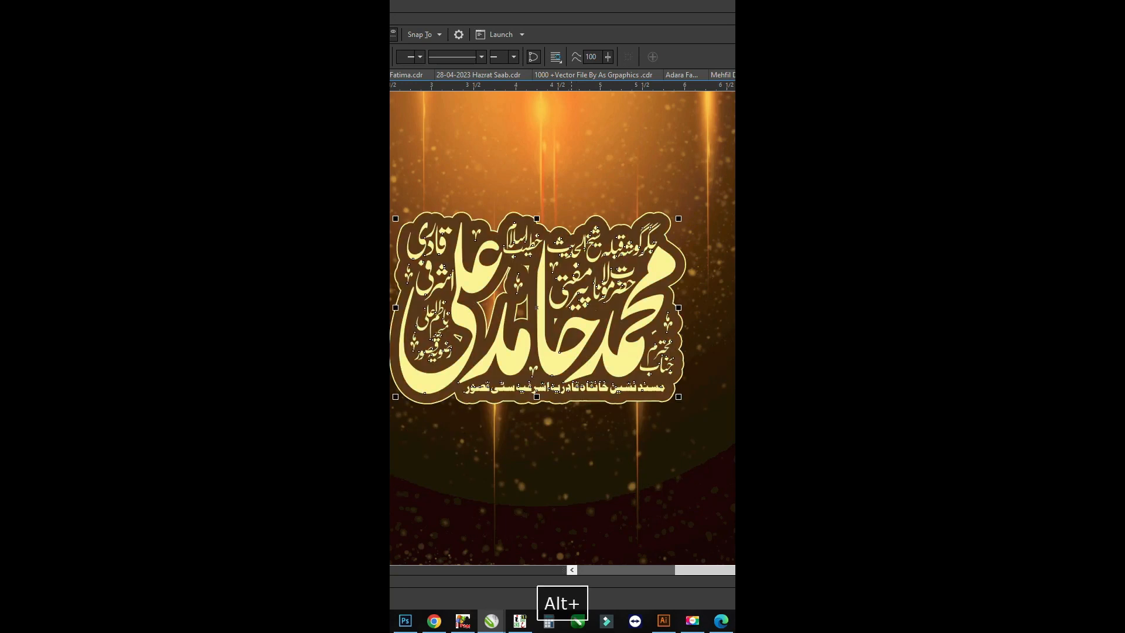
# Fill the title lettering white and give it a silver-grey bevelled effect
pyautogui.click(658, 345)
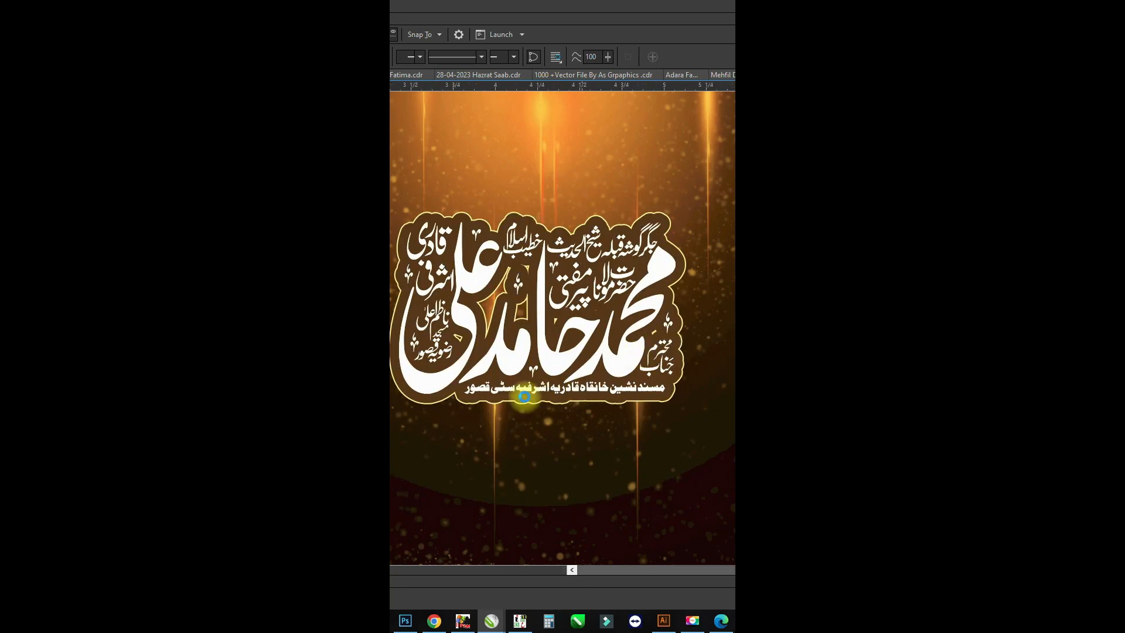
pyautogui.hotkey('ctrl', '2')
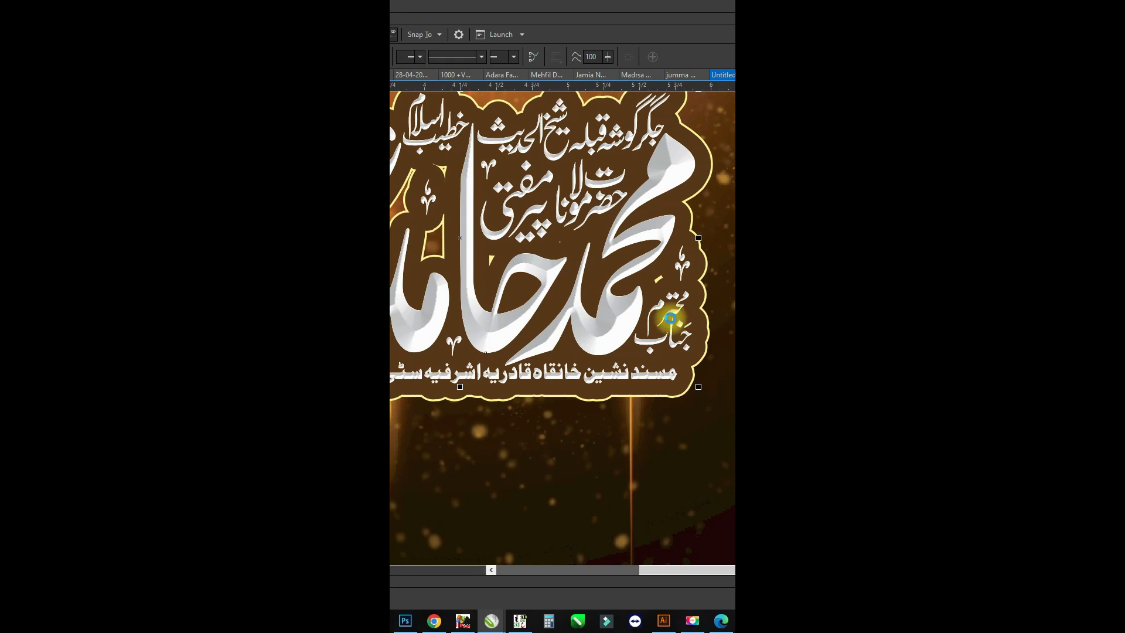
pyautogui.click(676, 400)
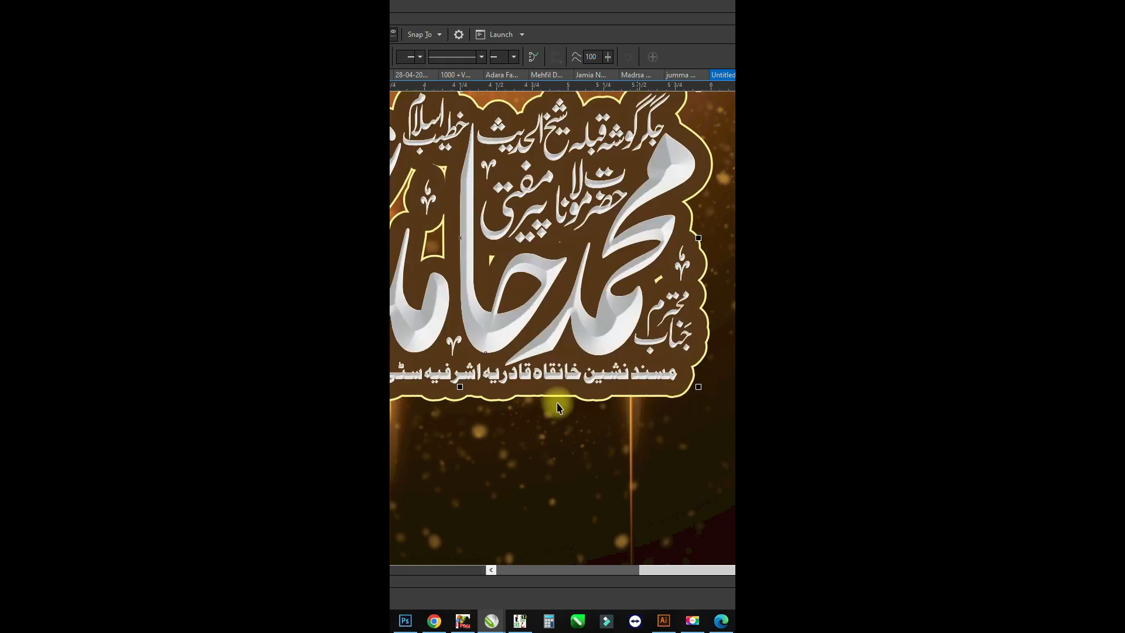
pyautogui.hotkey('ctrl', '2')
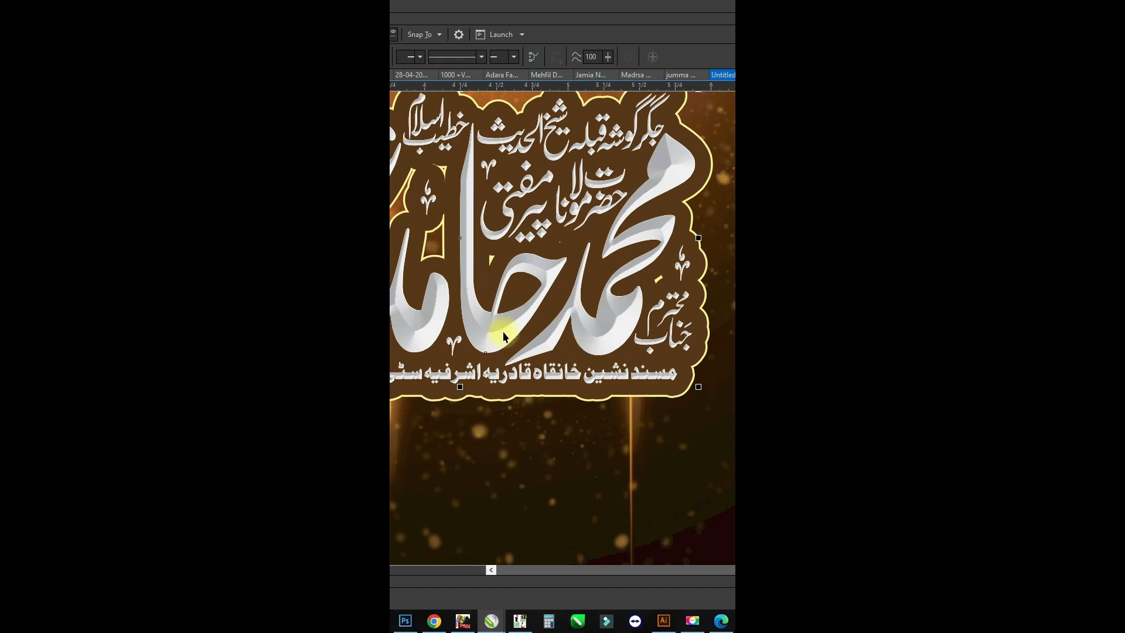
pyautogui.hotkey('ctrl', 'Tab')
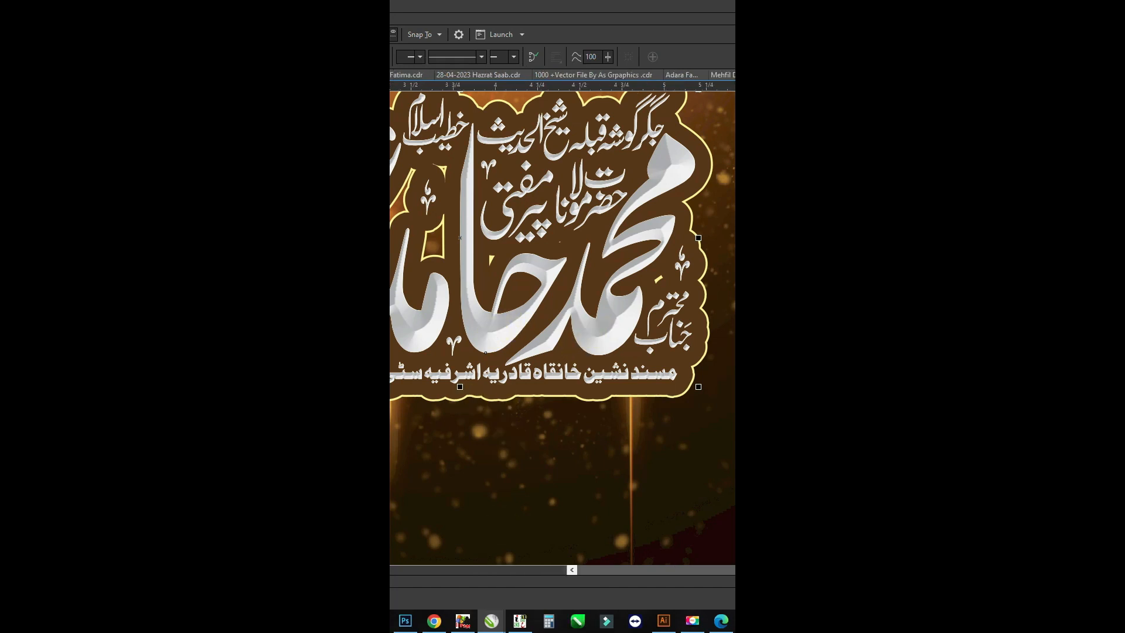
pyautogui.click(563, 401)
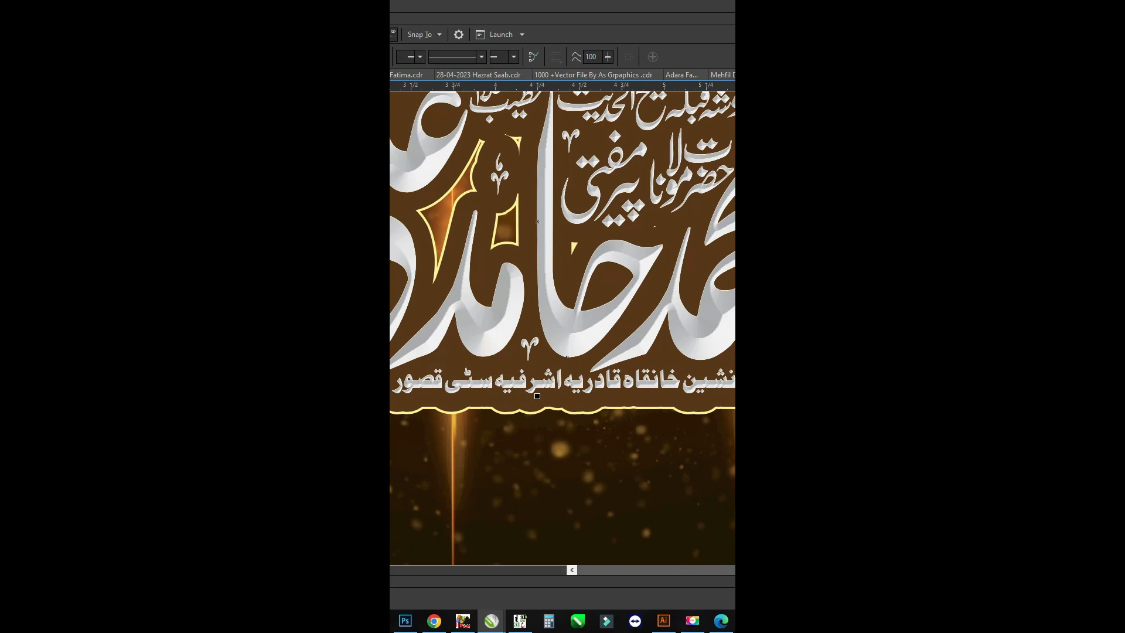
# Cast a drop shadow in Multiply mode downward from the silver title lettering and adjust its length
pyautogui.click(538, 289)
pyautogui.click(505, 408)
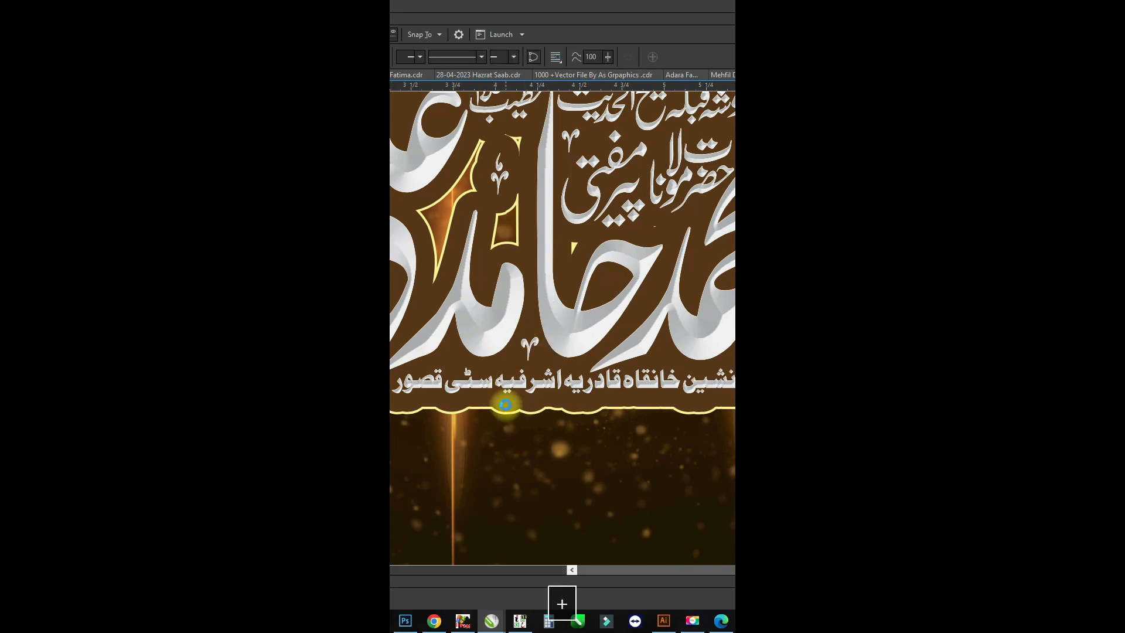
pyautogui.click(465, 367)
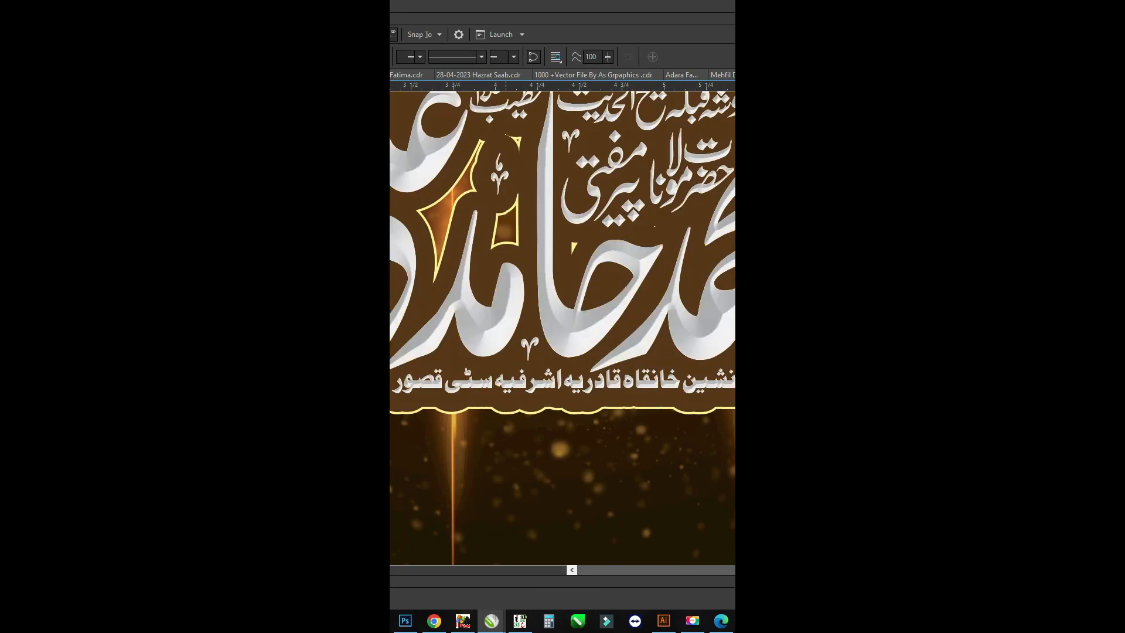
pyautogui.moveTo(537, 225); pyautogui.dragTo(498, 435)
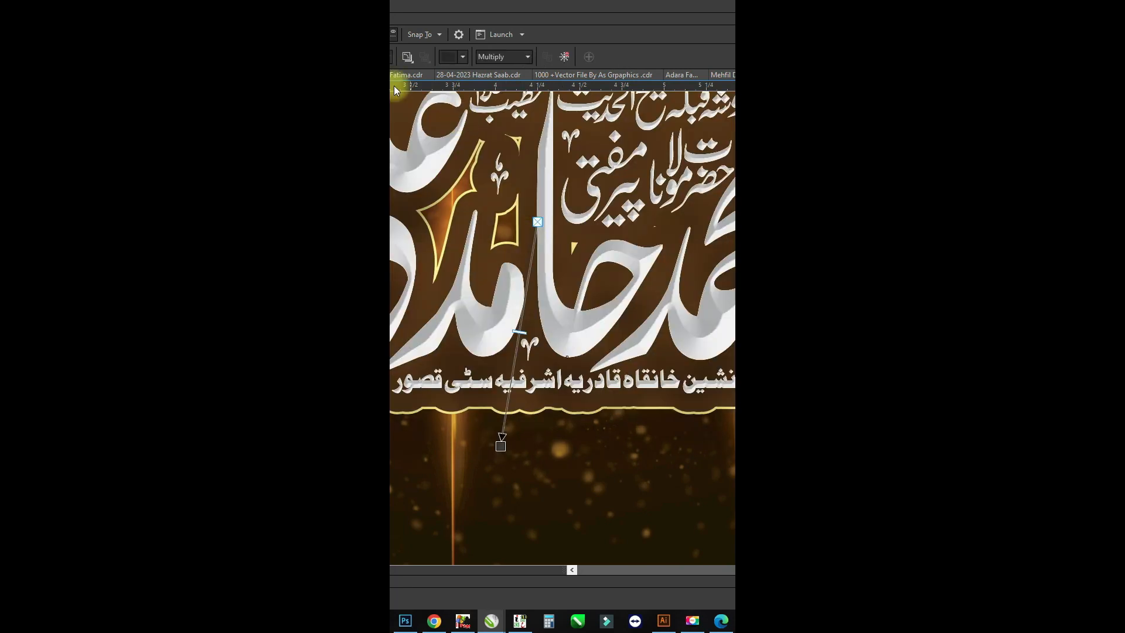
pyautogui.hotkey('shift', 'Tab')
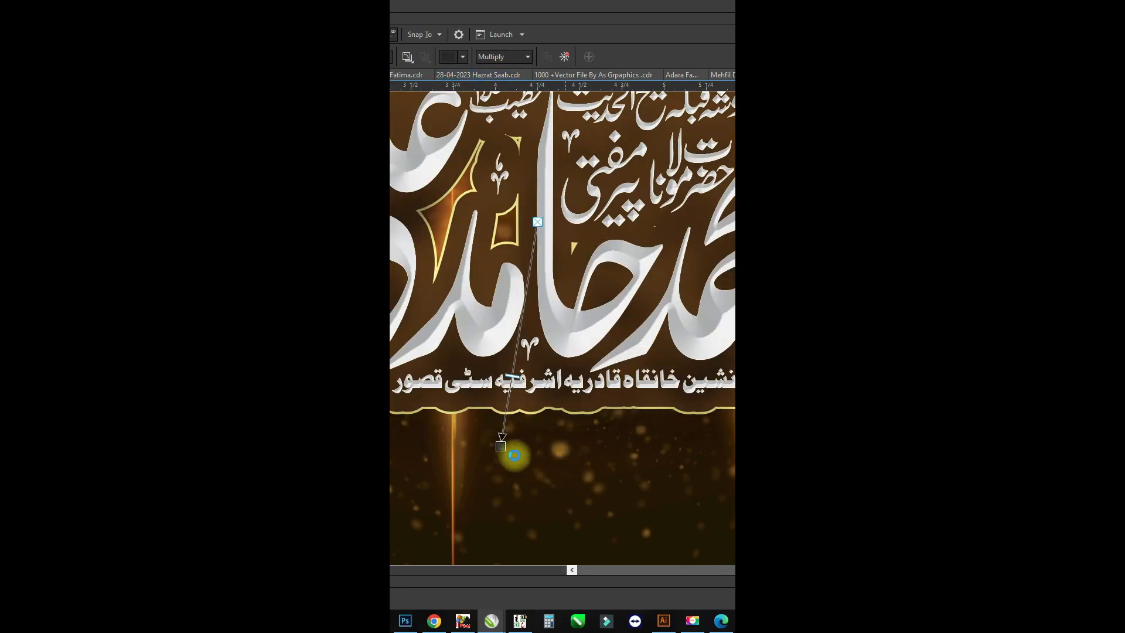
pyautogui.moveTo(500, 448); pyautogui.dragTo(509, 418)
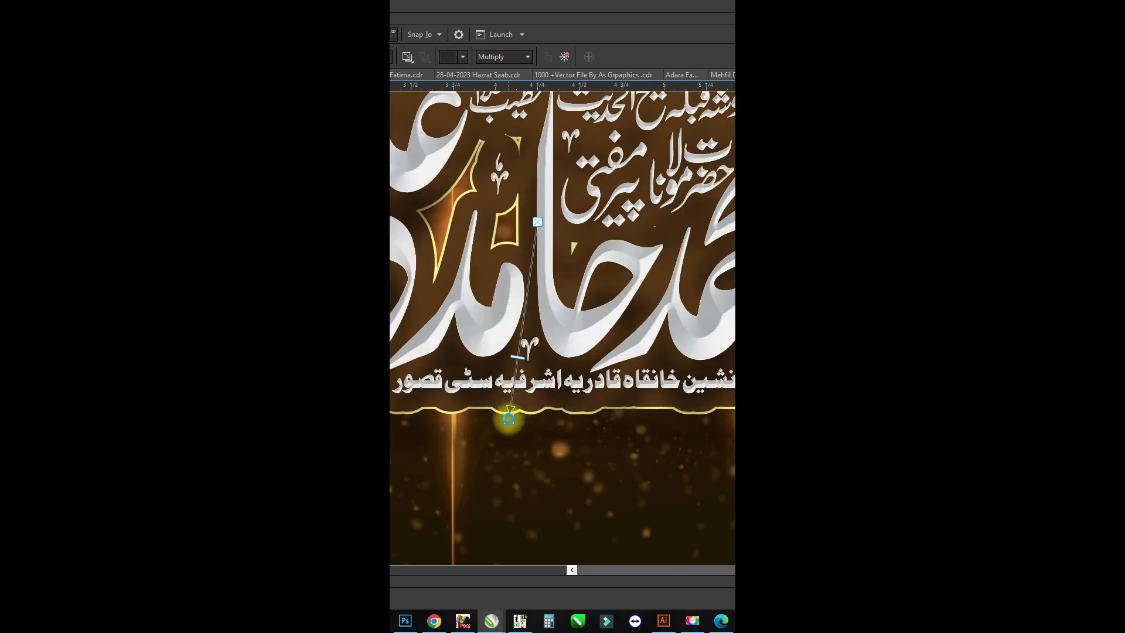
pyautogui.moveTo(509, 412); pyautogui.dragTo(511, 411)
pyautogui.click(510, 412)
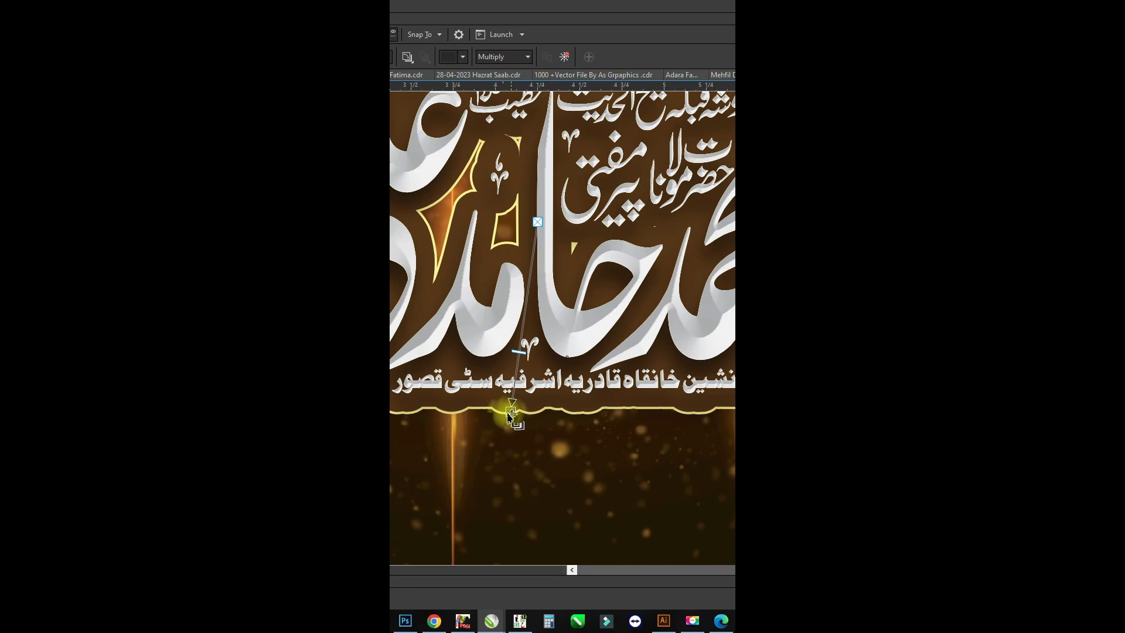
# Change the title's drop shadow colour to dark brown C50 M69 Y90 K73 and shorten the shadow slightly
pyautogui.click(463, 57)
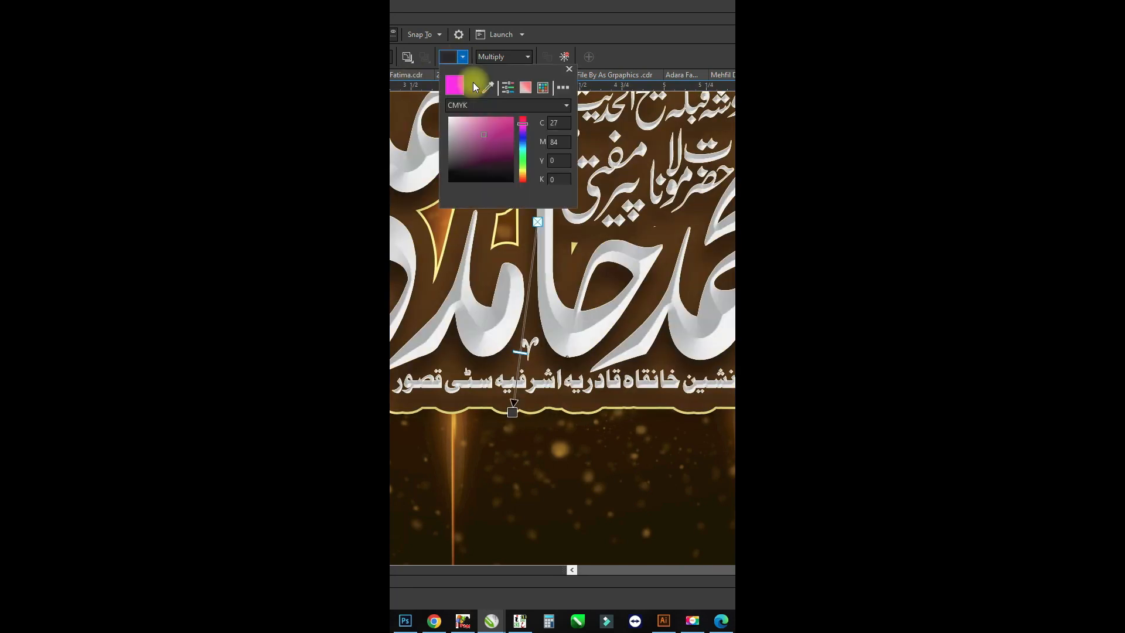
pyautogui.click(497, 423)
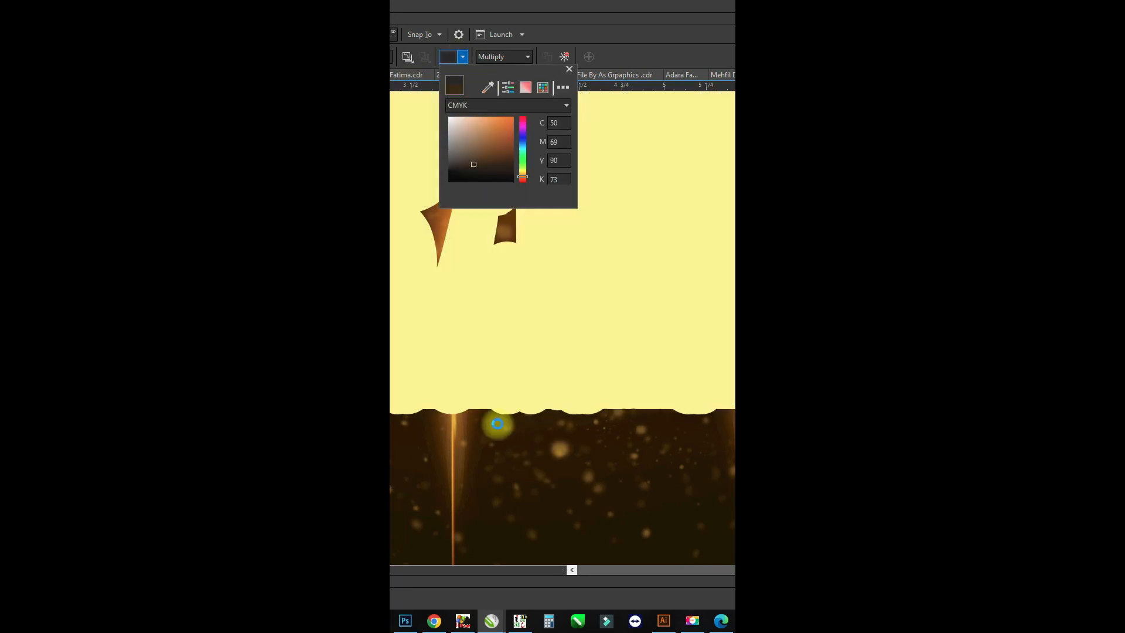
pyautogui.click(514, 413)
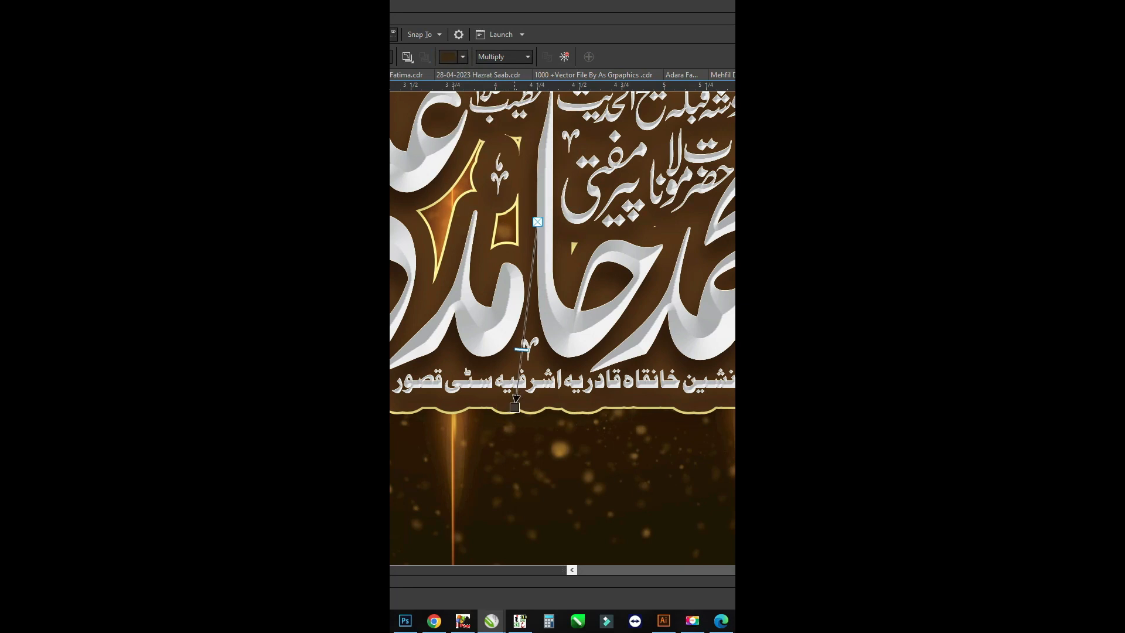
pyautogui.click(409, 167)
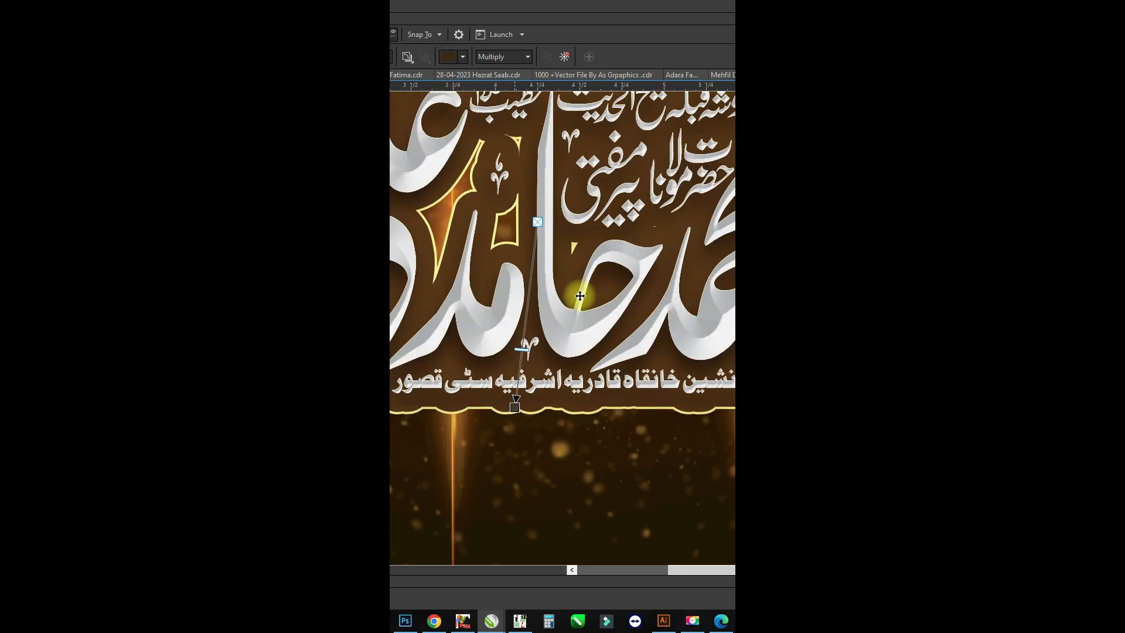
# Duplicate the light yellow swatch directly below the original and recolour the copy orange with a colour sampled from the background glow
pyautogui.scroll(-1, 595, 468)
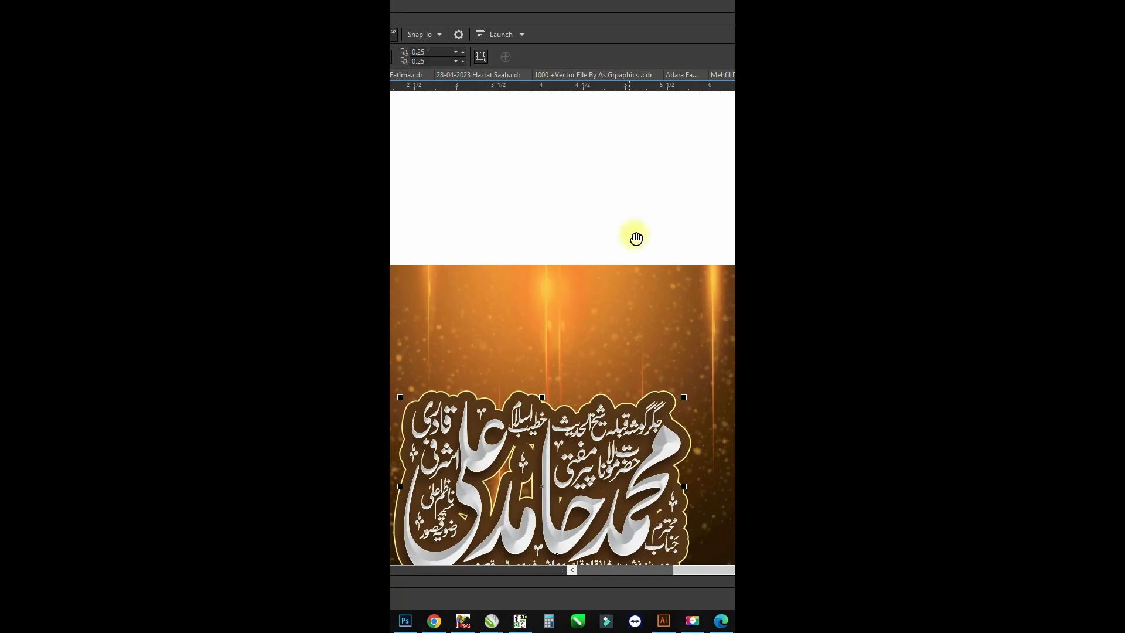
pyautogui.moveTo(636, 239); pyautogui.dragTo(636, 237)
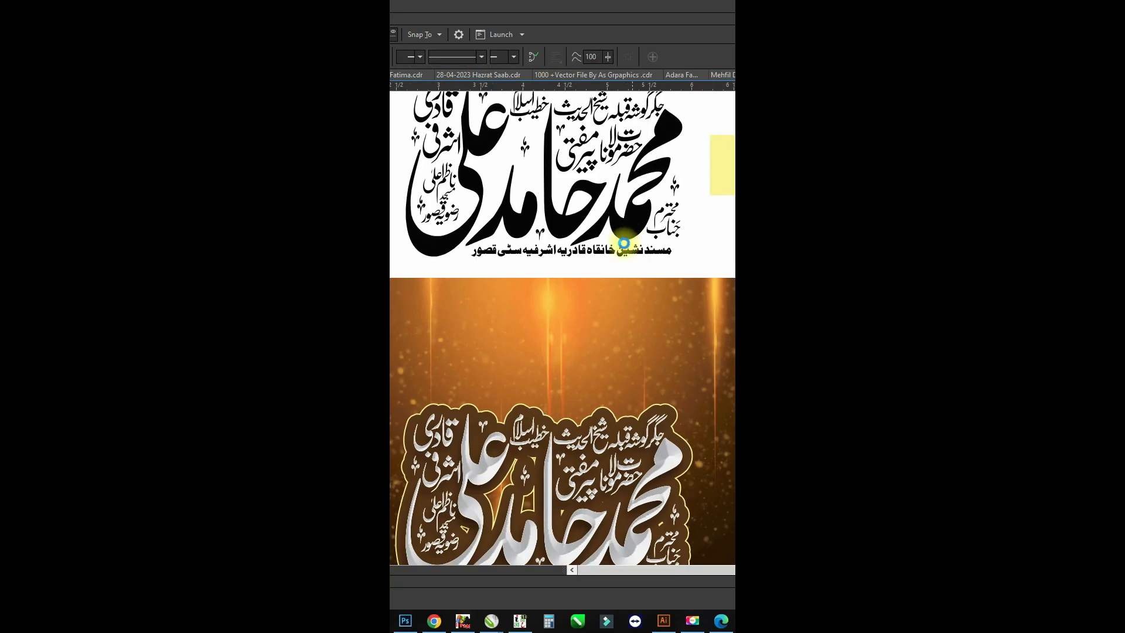
pyautogui.scroll(-2, 623, 243)
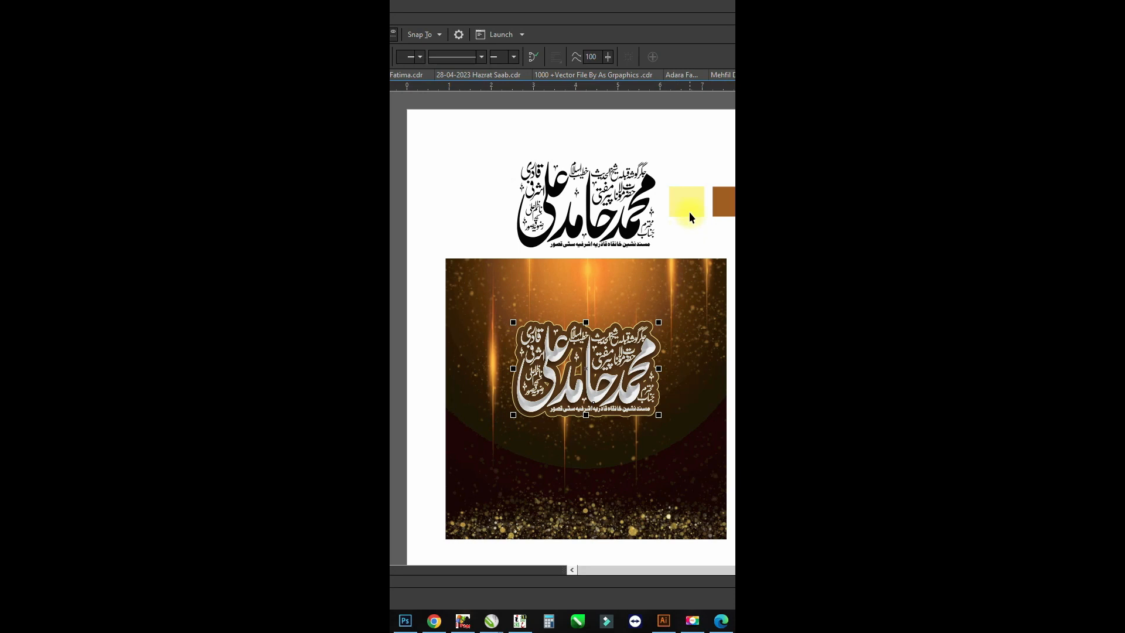
pyautogui.keyDown('ctrl'); pyautogui.click(686, 238); pyautogui.keyUp('ctrl')
pyautogui.press('i')
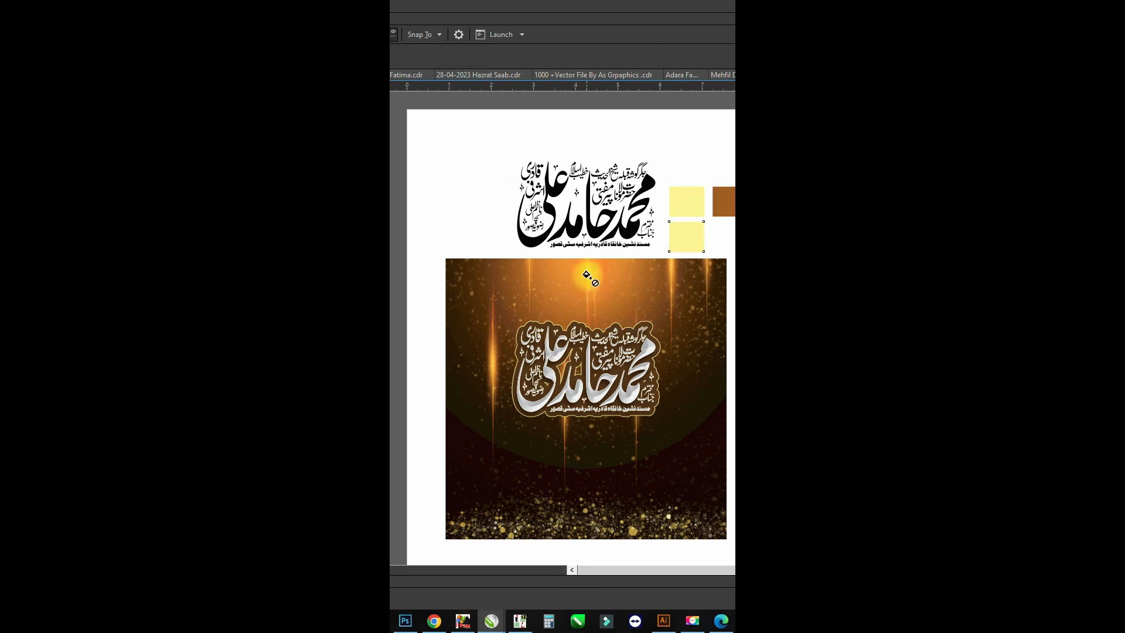
pyautogui.click(678, 239)
pyautogui.press('space')
# Group the finished silver title and place a duplicate of it below on the golden background
pyautogui.click(634, 396)
pyautogui.hotkey('ctrl', 'g')
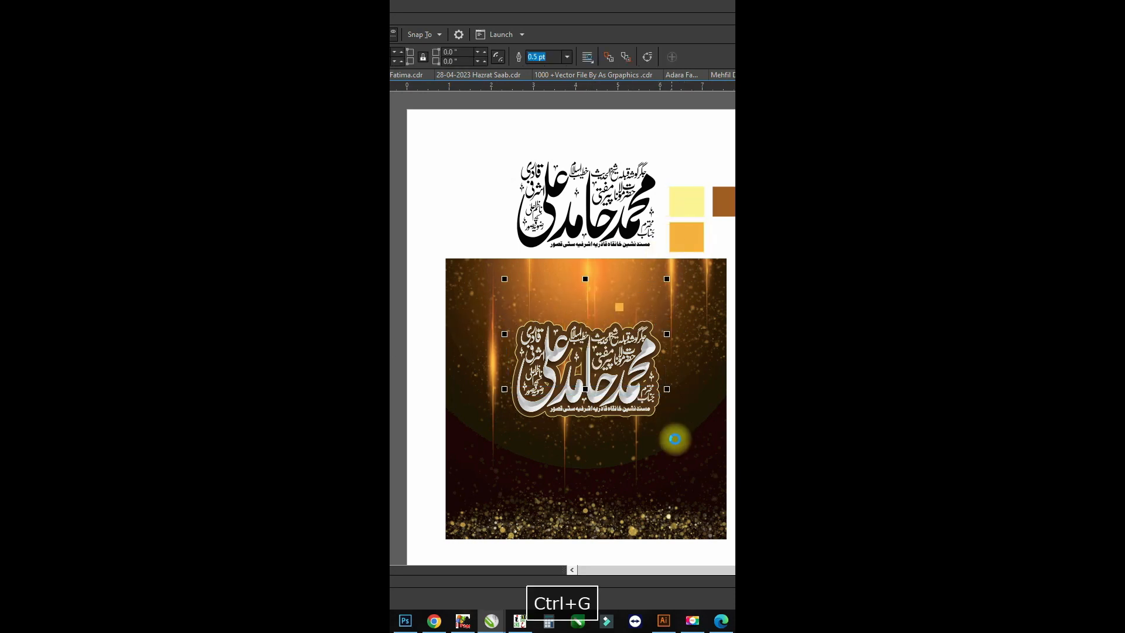
pyautogui.hotkey('ctrl', 'g')
pyautogui.moveTo(590, 360); pyautogui.dragTo(603, 476)
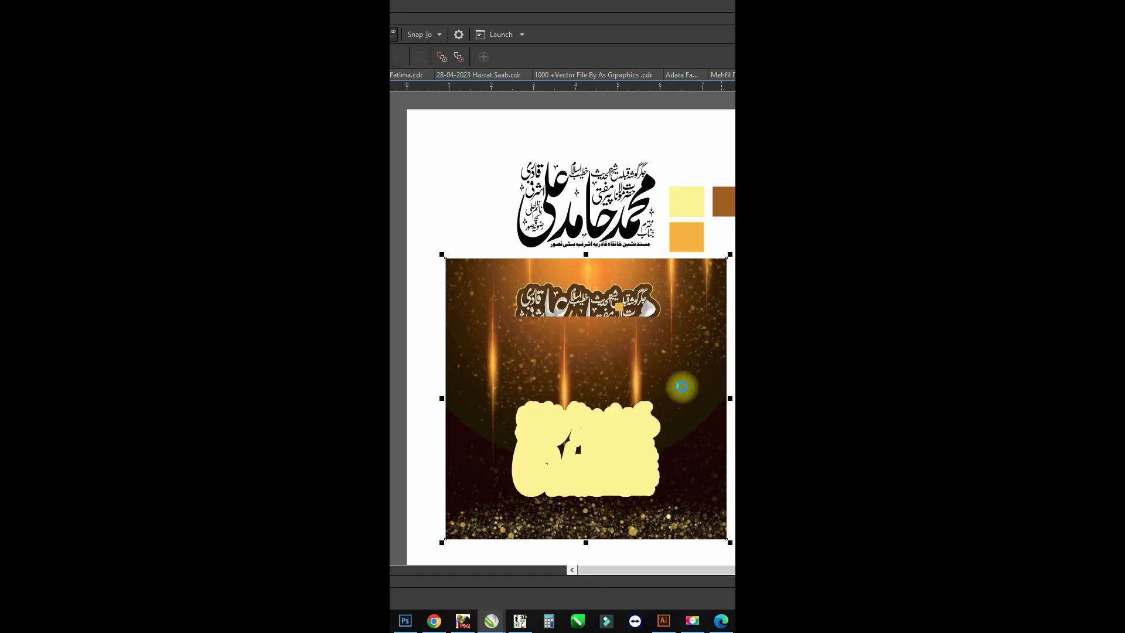
pyautogui.click(642, 452)
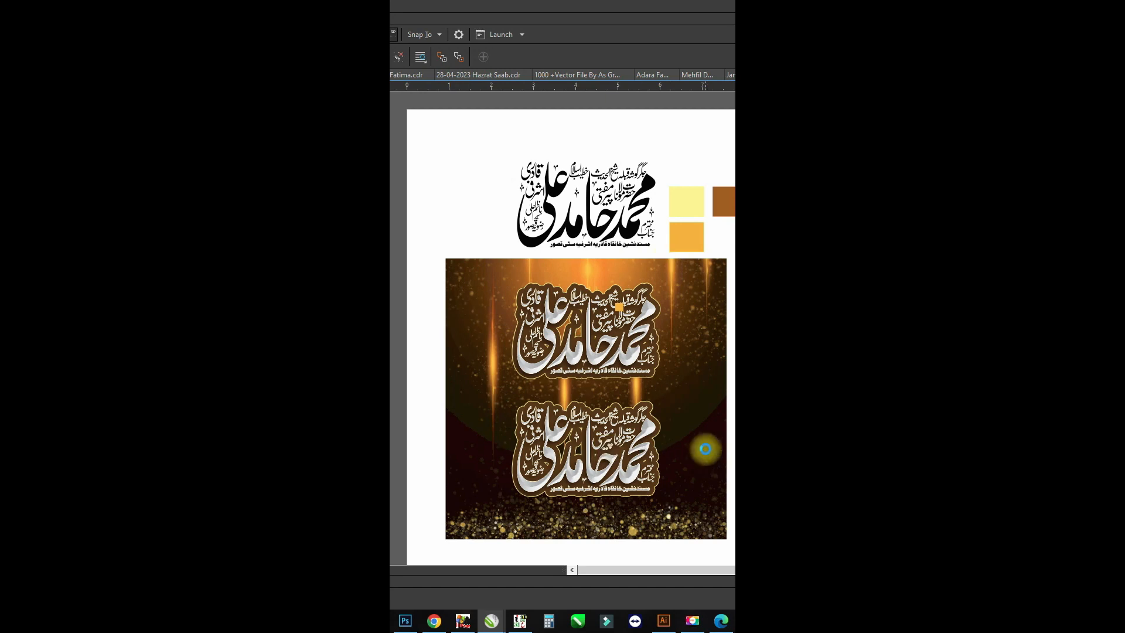
# Recolour the lower title's lettering orange, ungroup that title and delete the bevel from its lettering
pyautogui.click(706, 448)
pyautogui.click(625, 472)
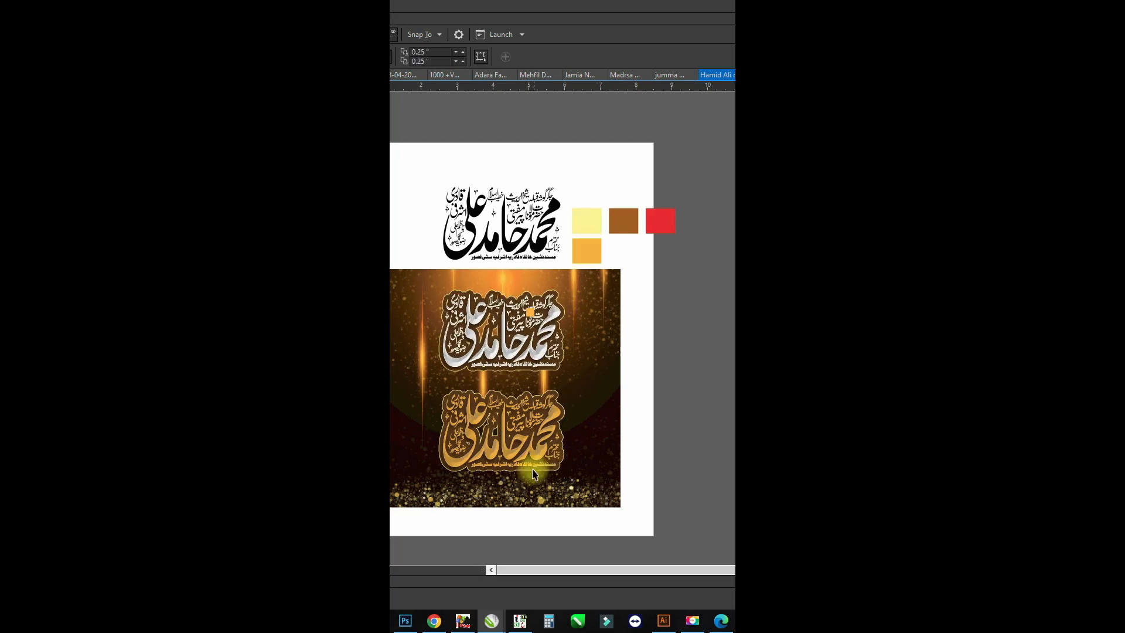
pyautogui.click(545, 453)
pyautogui.hotkey('ctrl', 'u')
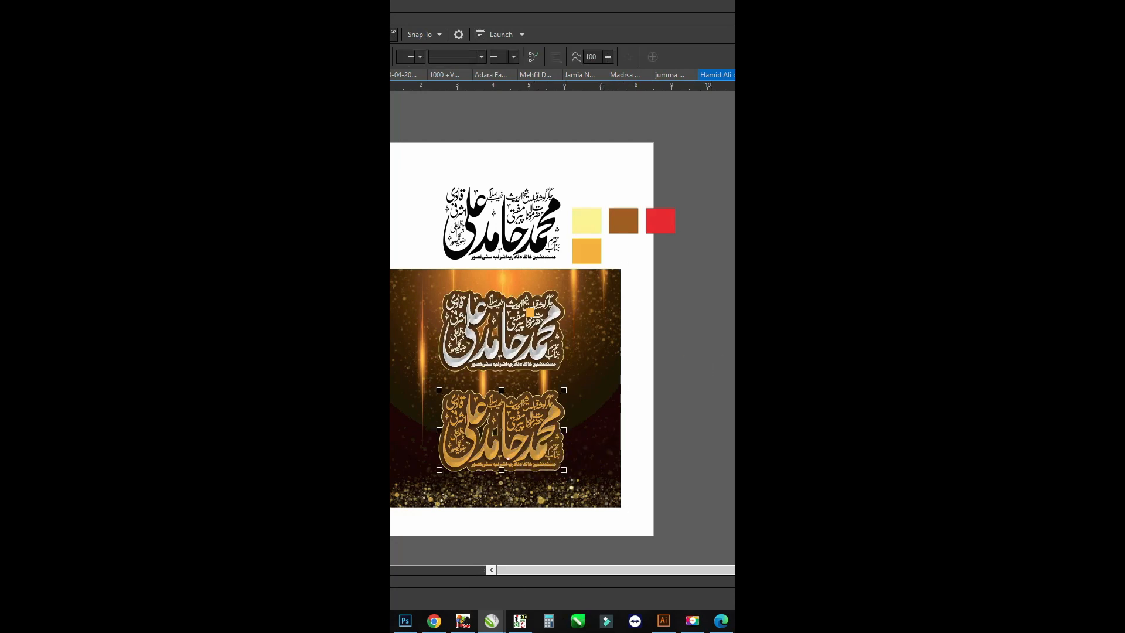
pyautogui.keyDown('ctrl'); pyautogui.click(560, 425); pyautogui.keyUp('ctrl')
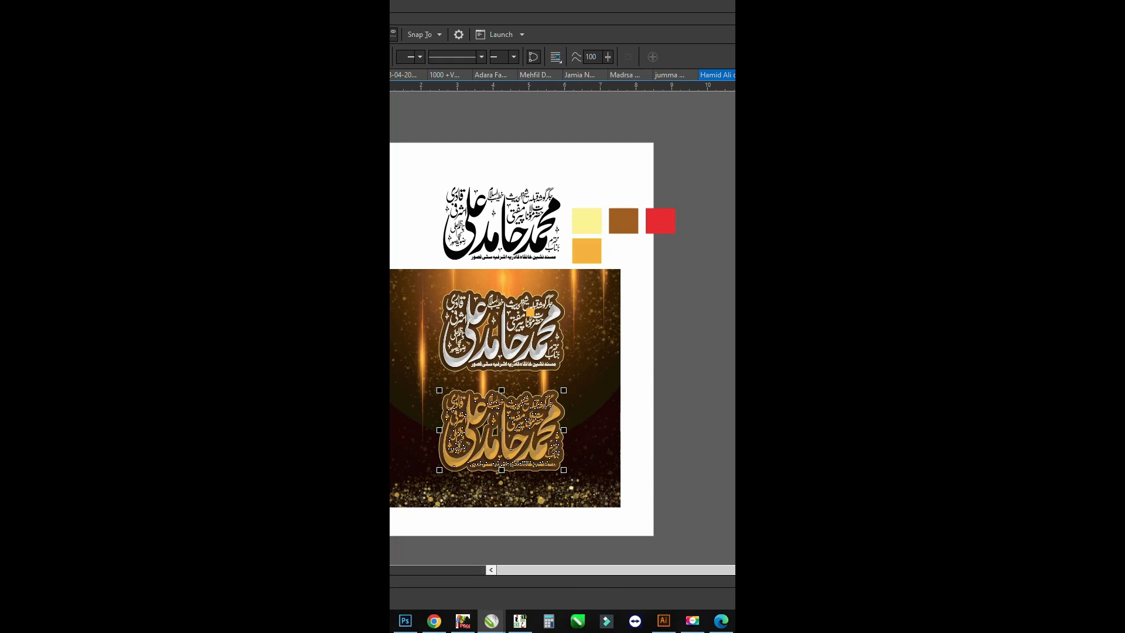
pyautogui.click(507, 459)
pyautogui.hotkey('ctrl', 'u')
pyautogui.press('Delete')
# Fill the lower title's lettering with a linear gradient from yellow to pale yellow C0 M0 Y40 K0
pyautogui.click(580, 405)
pyautogui.hotkey('shift', 'F2')
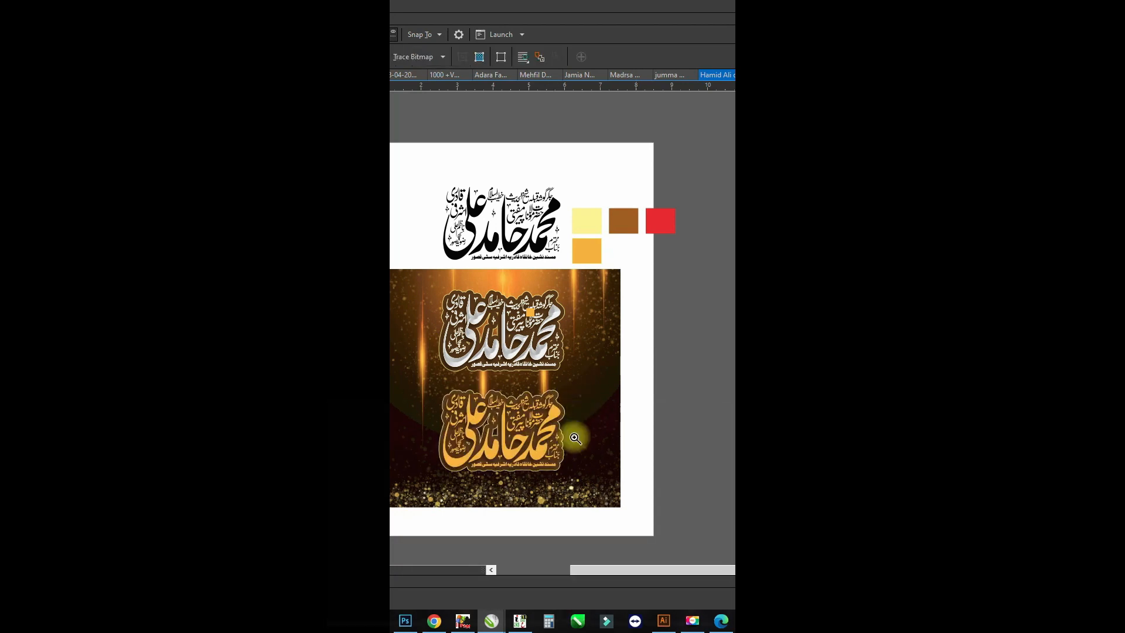
pyautogui.click(681, 384)
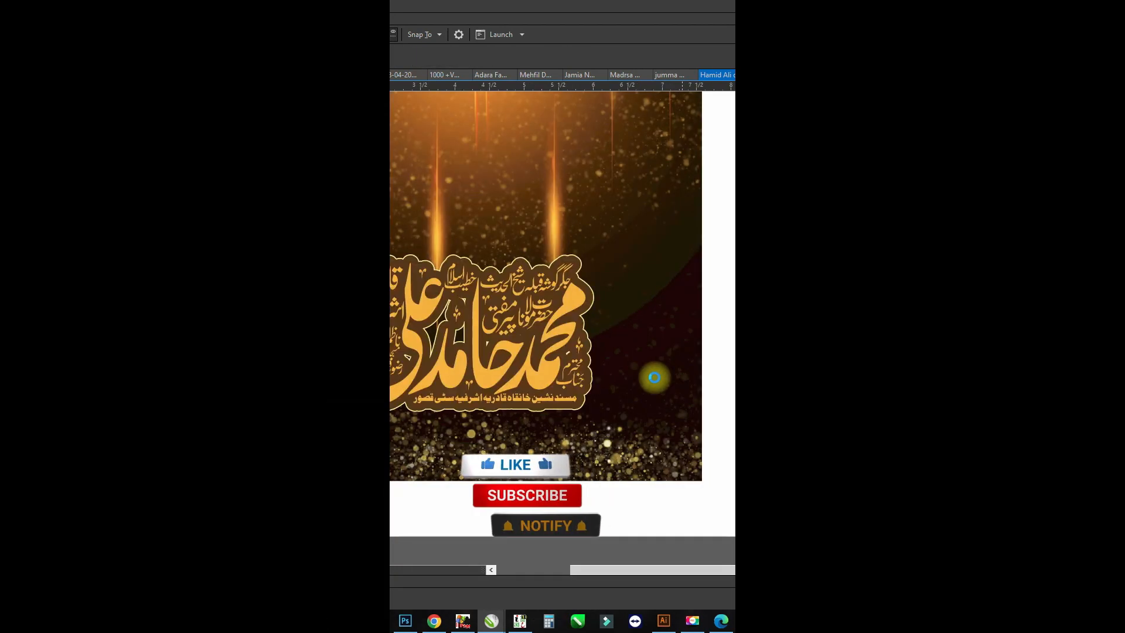
pyautogui.press('space')
pyautogui.click(531, 376)
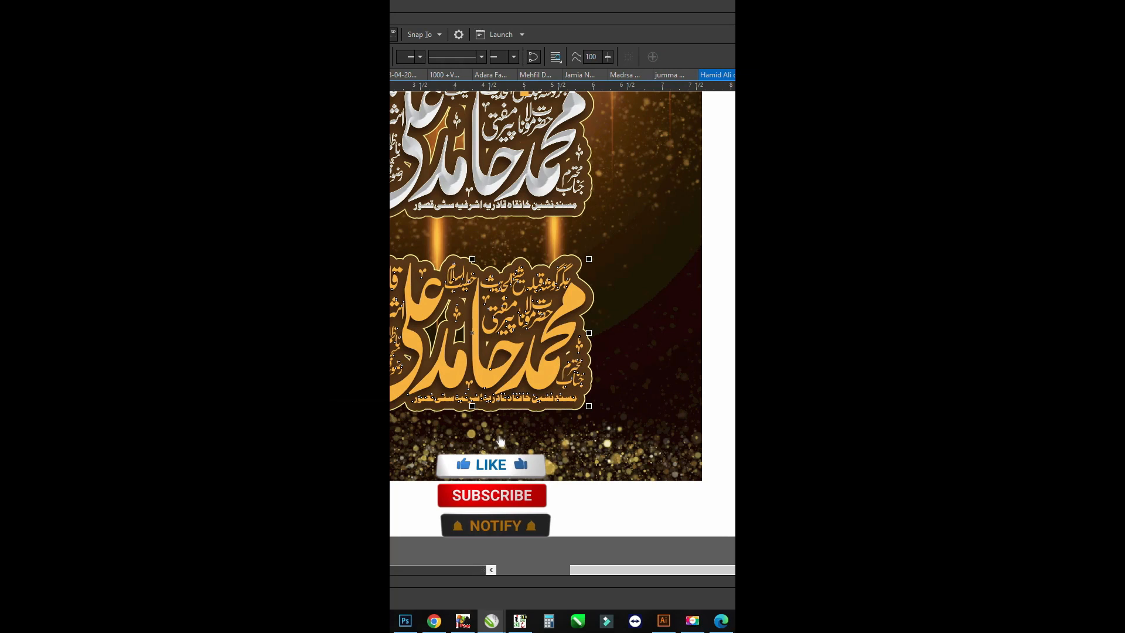
pyautogui.press('F11')
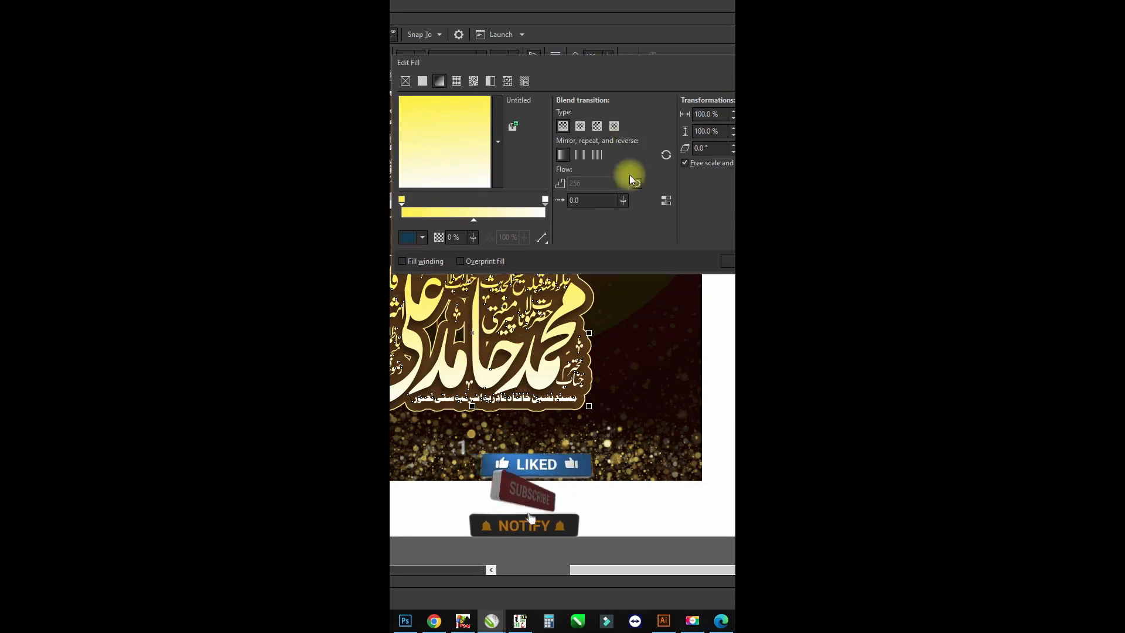
pyautogui.click(545, 200)
pyautogui.click(422, 236)
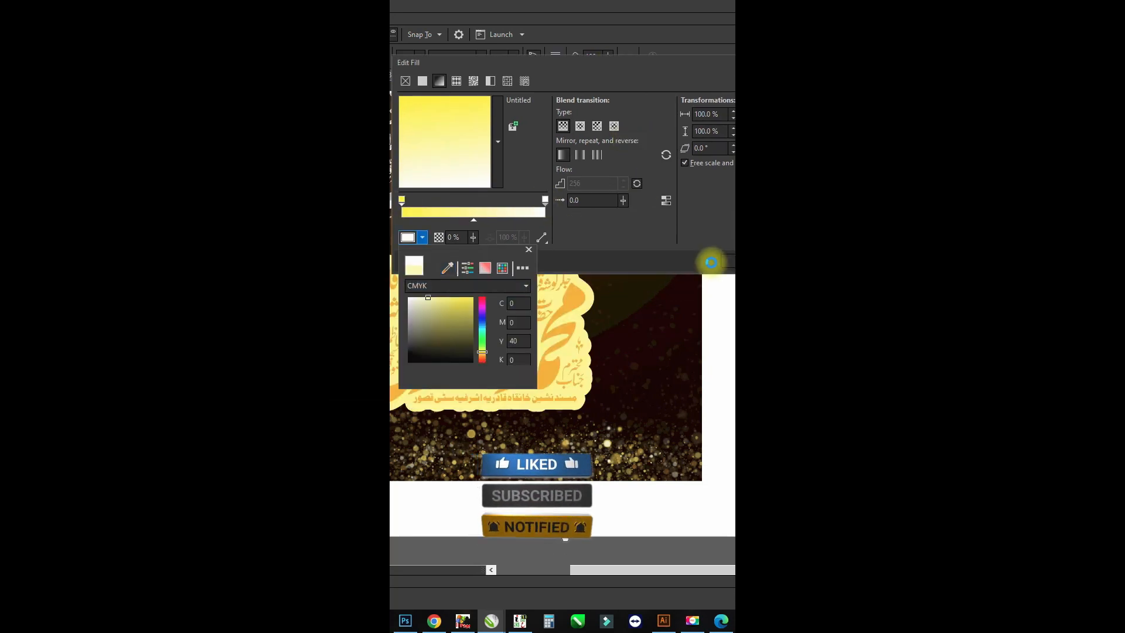
pyautogui.click(714, 260)
pyautogui.click(716, 261)
# Group the gold title and move both finished titles off the golden background to the left of the page
pyautogui.scroll(-3, 646, 289)
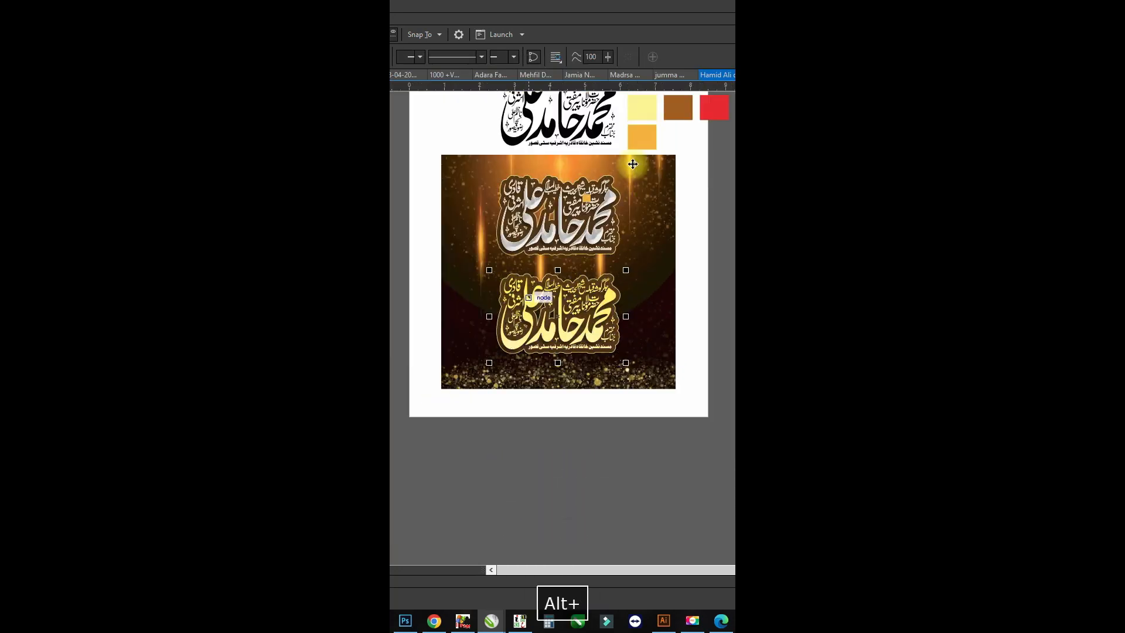
pyautogui.hotkey('ctrl', 'g')
pyautogui.scroll(1, 628, 285)
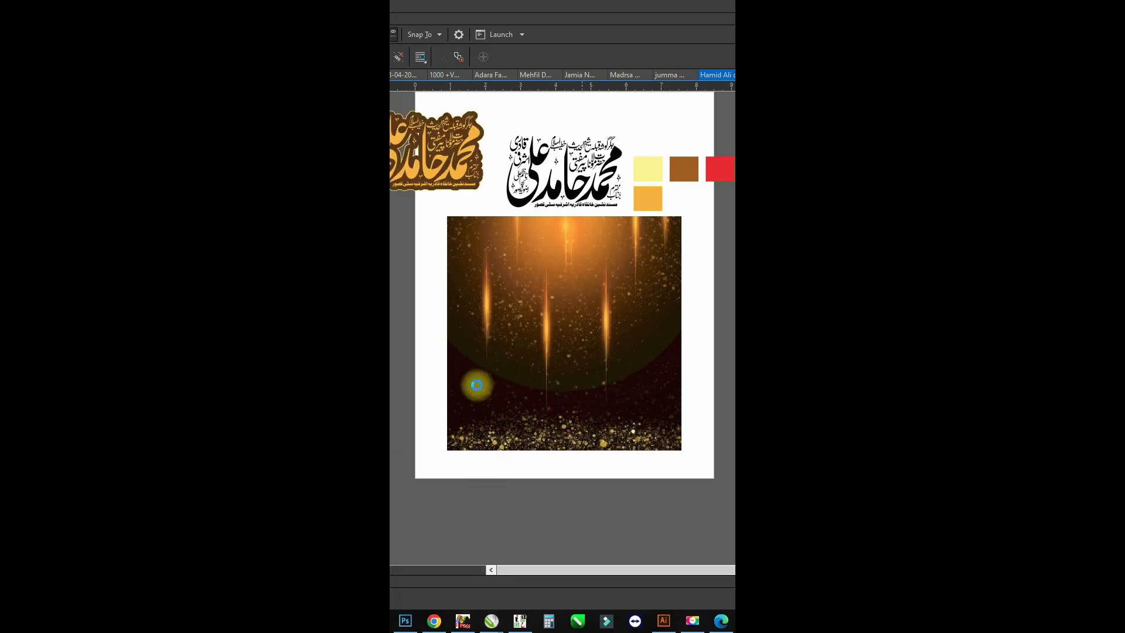
pyautogui.hotkey('ctrl', 'u')
pyautogui.hotkey('ctrl', 'z')
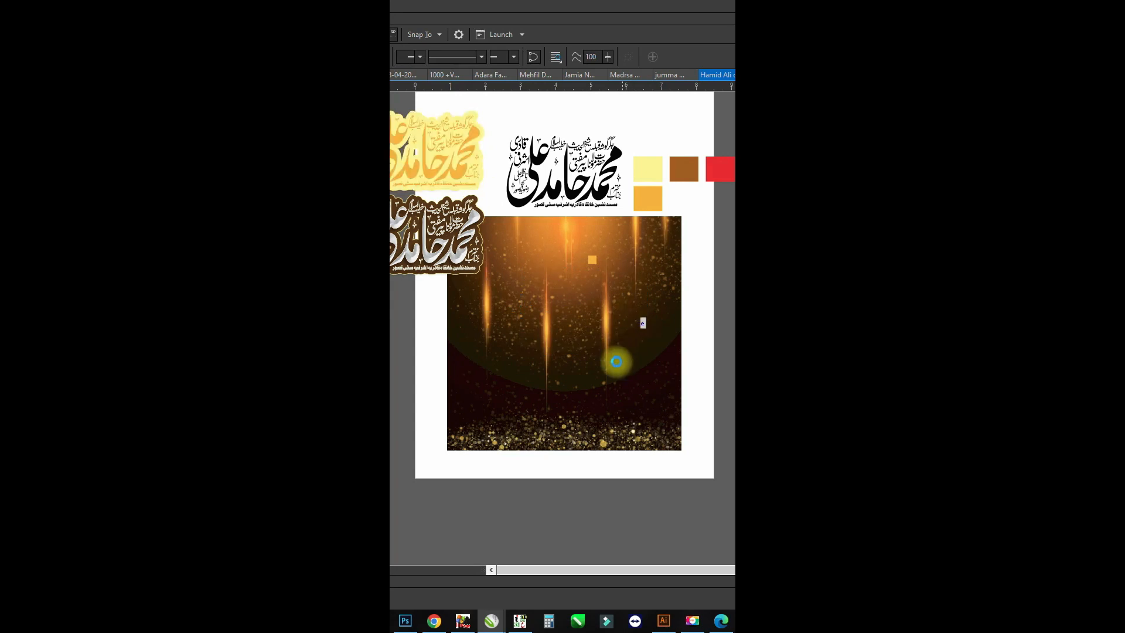
# Centre a copy of the black title on the golden background and fill it with the red swatch's colour
pyautogui.press('c')
pyautogui.click(608, 320)
pyautogui.hotkey('alt', 'e')
pyautogui.press('m')
pyautogui.press('Return')
pyautogui.click(716, 175)
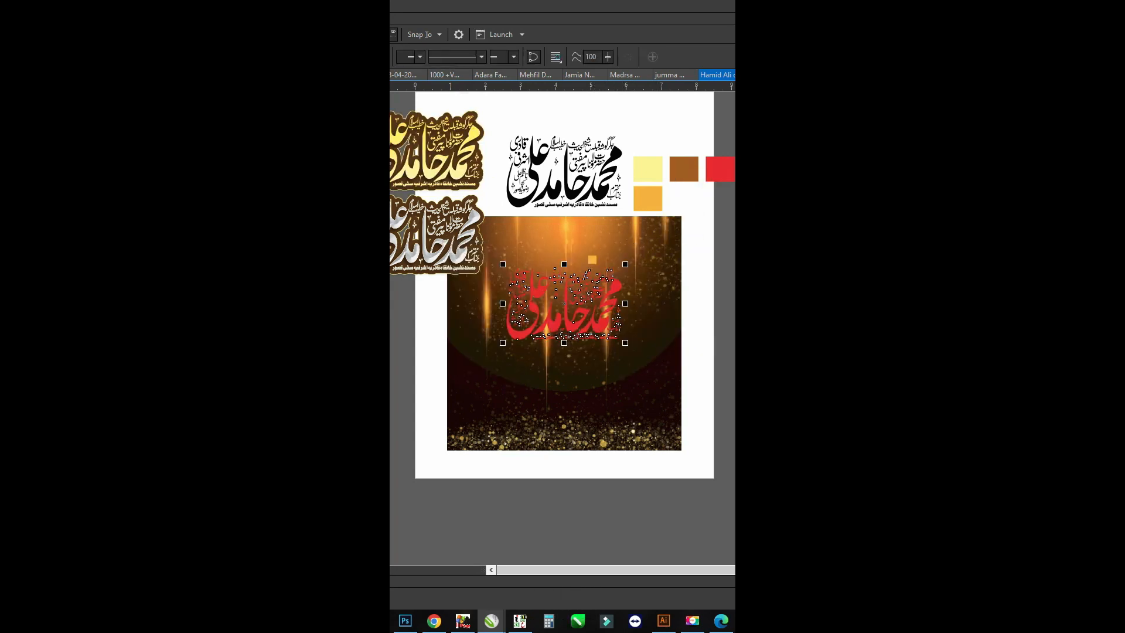
# Give the red title an outline of width 18 in the same red to form a solid backing
pyautogui.press('F12')
pyautogui.write('18')
pyautogui.press('Return')
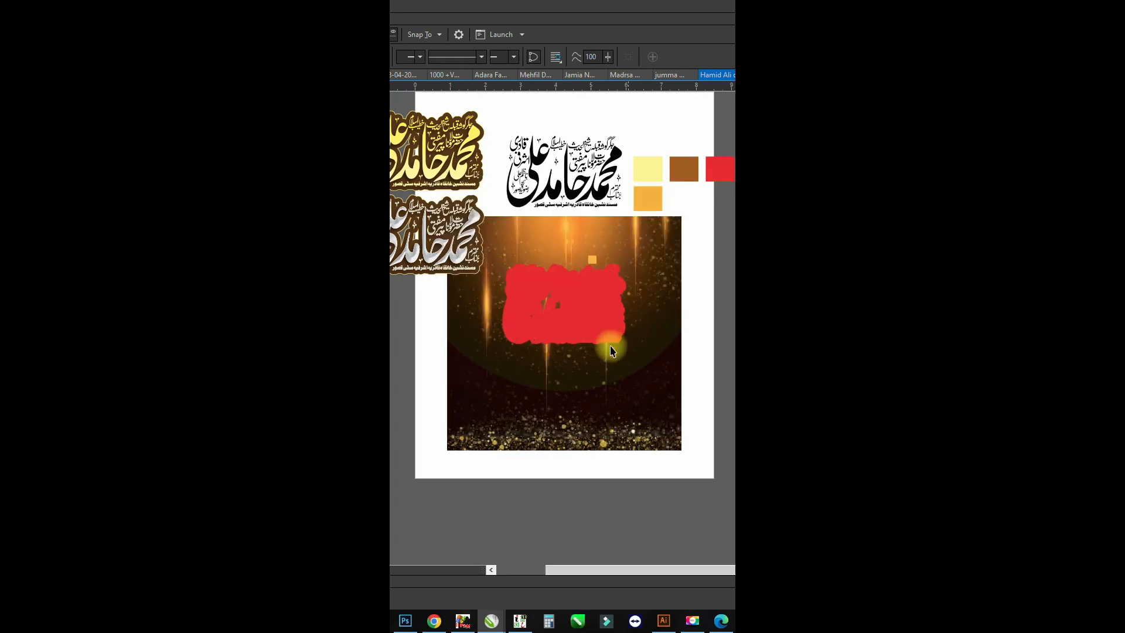
pyautogui.scroll(2, 611, 346)
pyautogui.press('Escape')
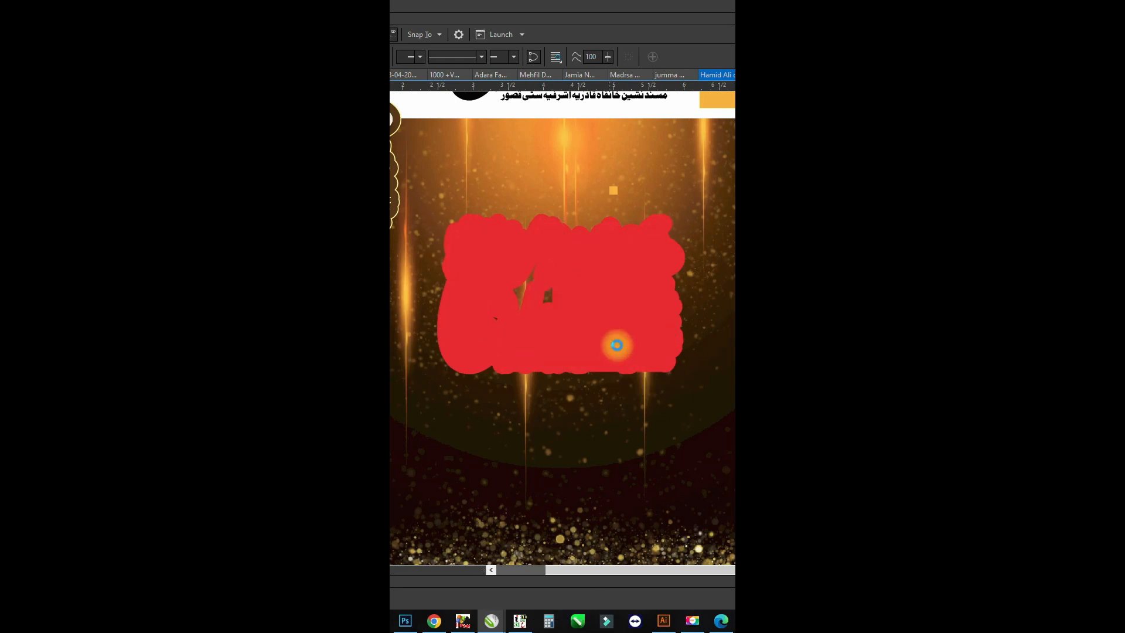
# Layer a slightly narrower dark red outline over the red backing and make the title lettering yellow
pyautogui.hotkey('shift', 'F12')
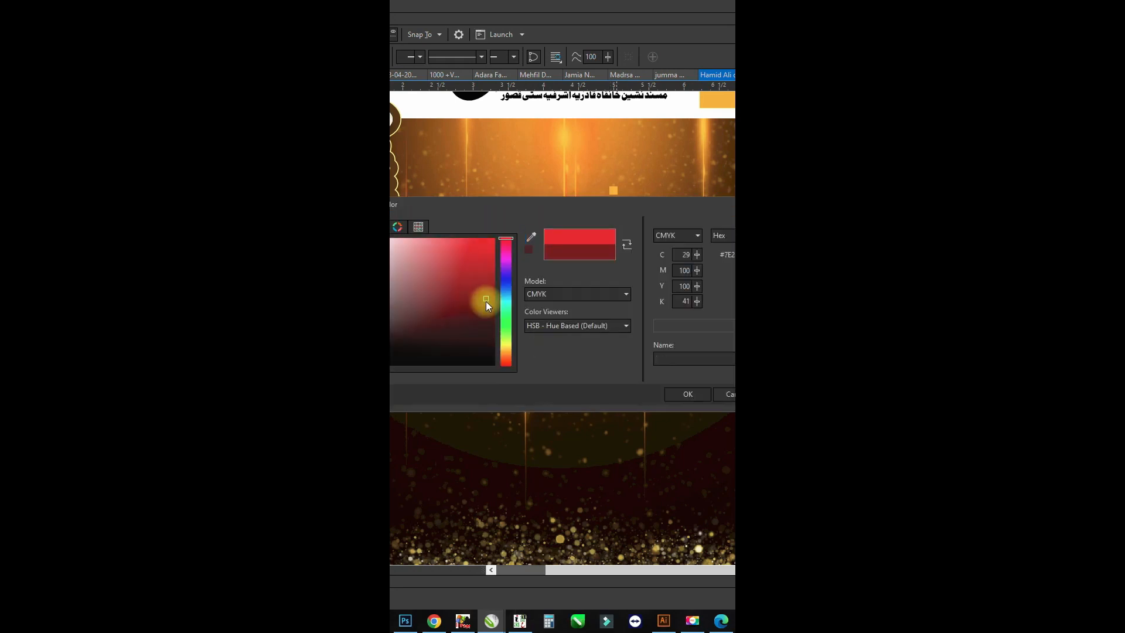
pyautogui.moveTo(487, 301); pyautogui.dragTo(657, 423)
pyautogui.press('Return')
pyautogui.press('2')
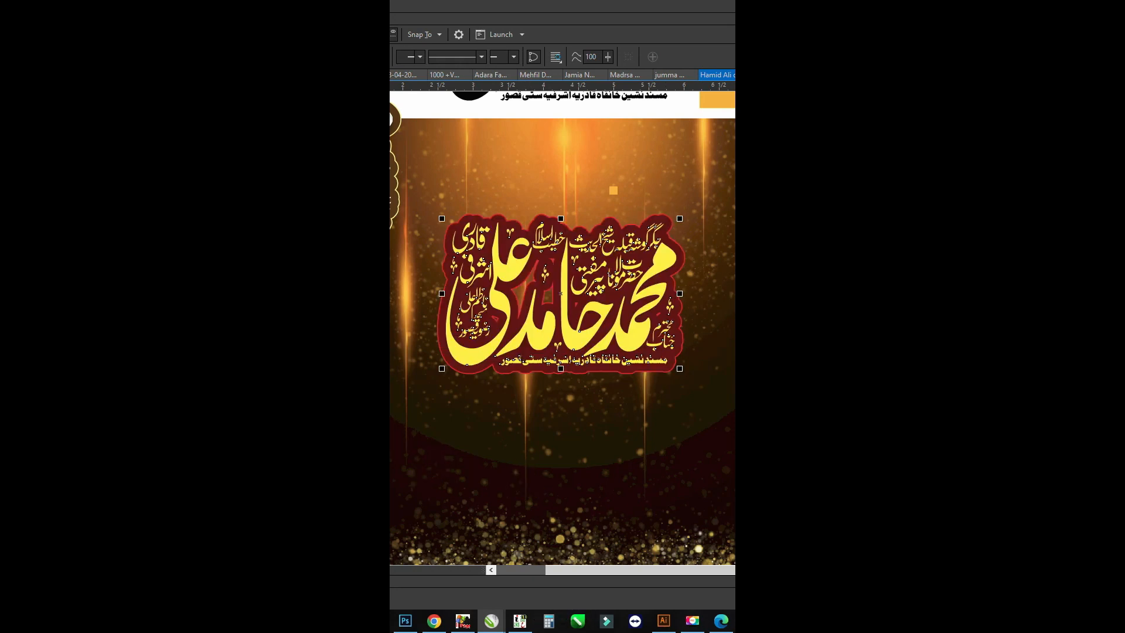
# Give the yellow title lettering a black outline of 1 point placed behind the fill
pyautogui.press('F12')
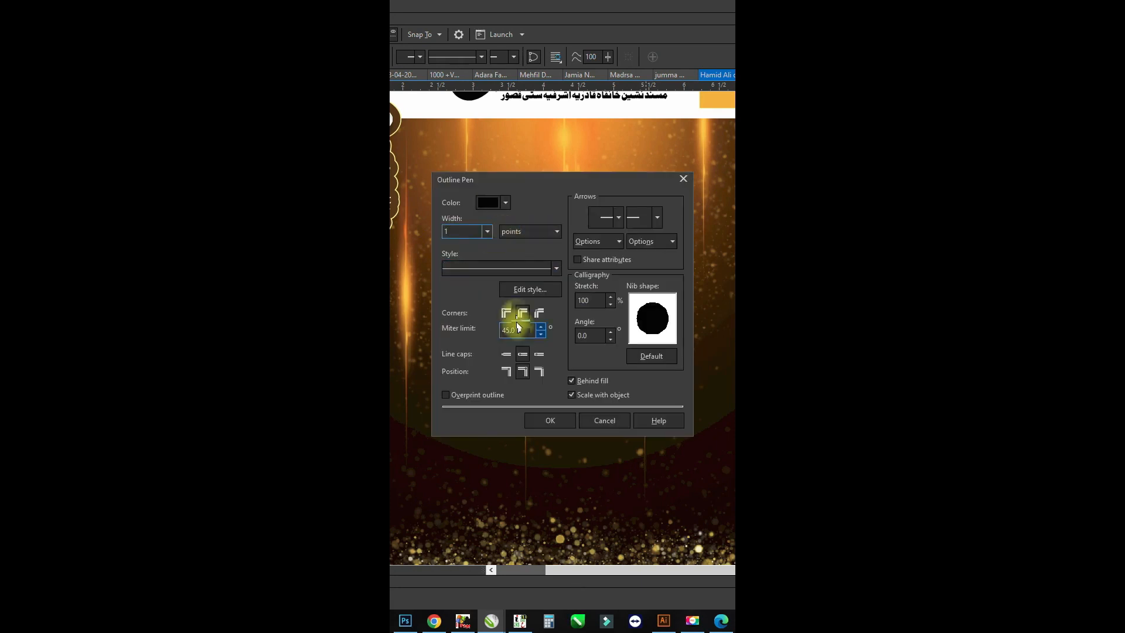
pyautogui.click(554, 423)
pyautogui.press('F12')
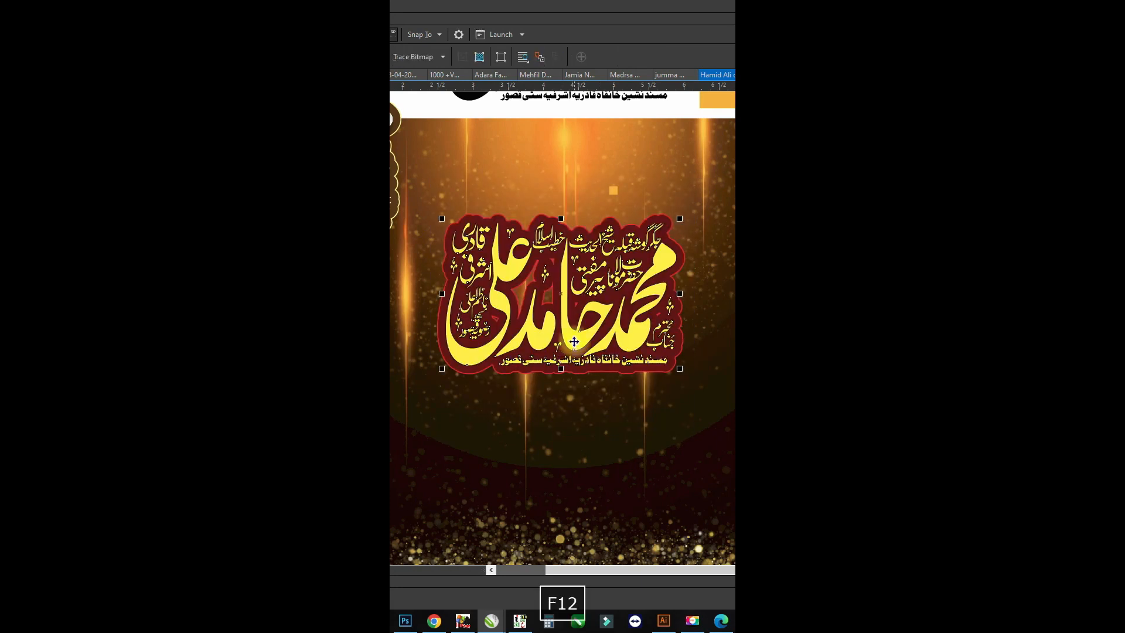
pyautogui.press('z')
pyautogui.moveTo(659, 388); pyautogui.dragTo(499, 220)
pyautogui.press('space')
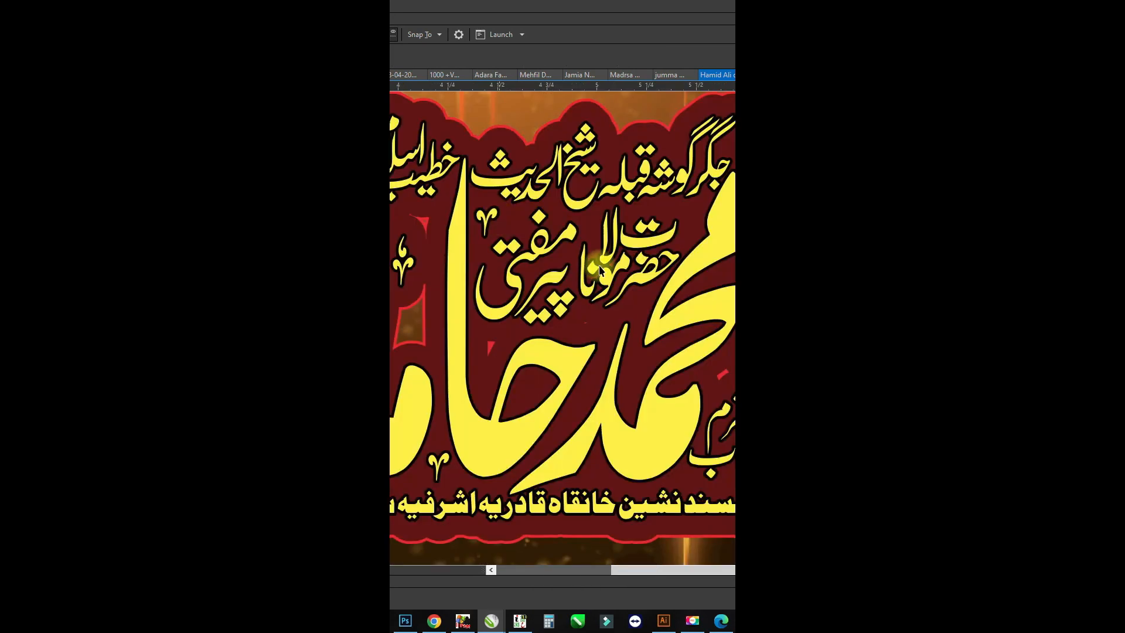
pyautogui.scroll(-2, 599, 265)
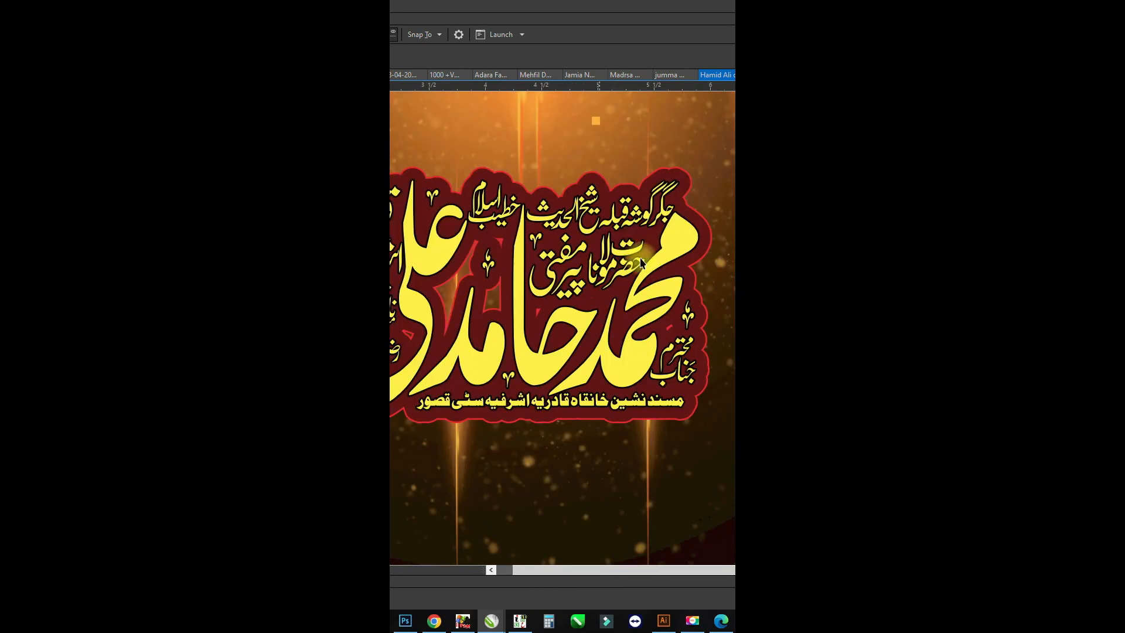
pyautogui.scroll(-2, 680, 244)
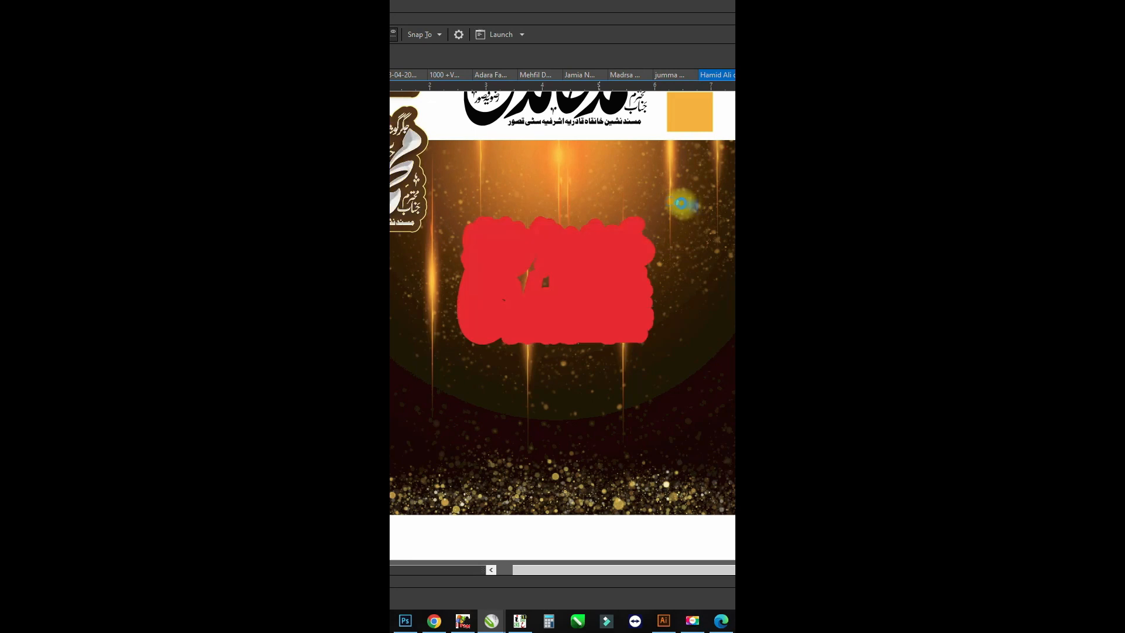
# Group the layers of the red and yellow title and add a drop shadow in Multiply mode
pyautogui.hotkey('ctrl', 'g')
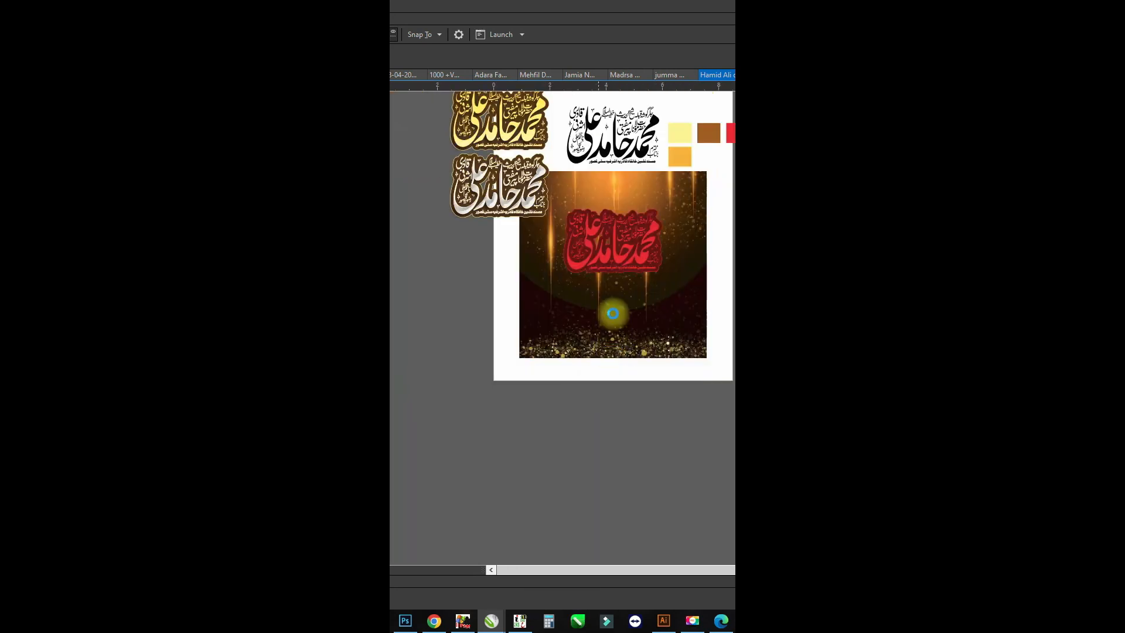
pyautogui.scroll(2, 617, 262)
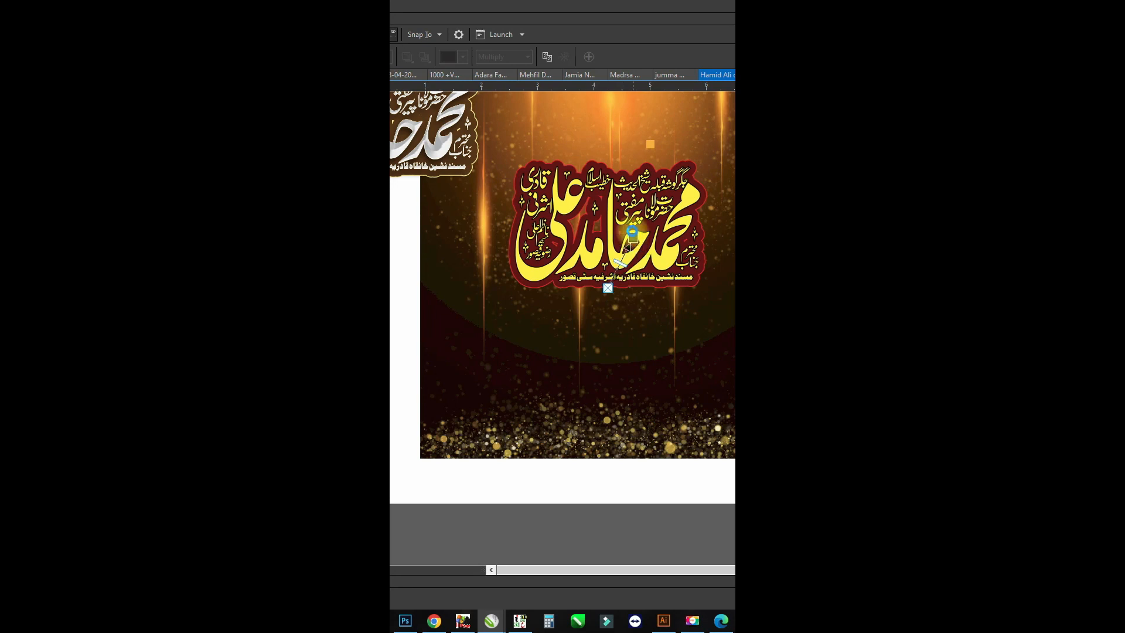
pyautogui.click(575, 421)
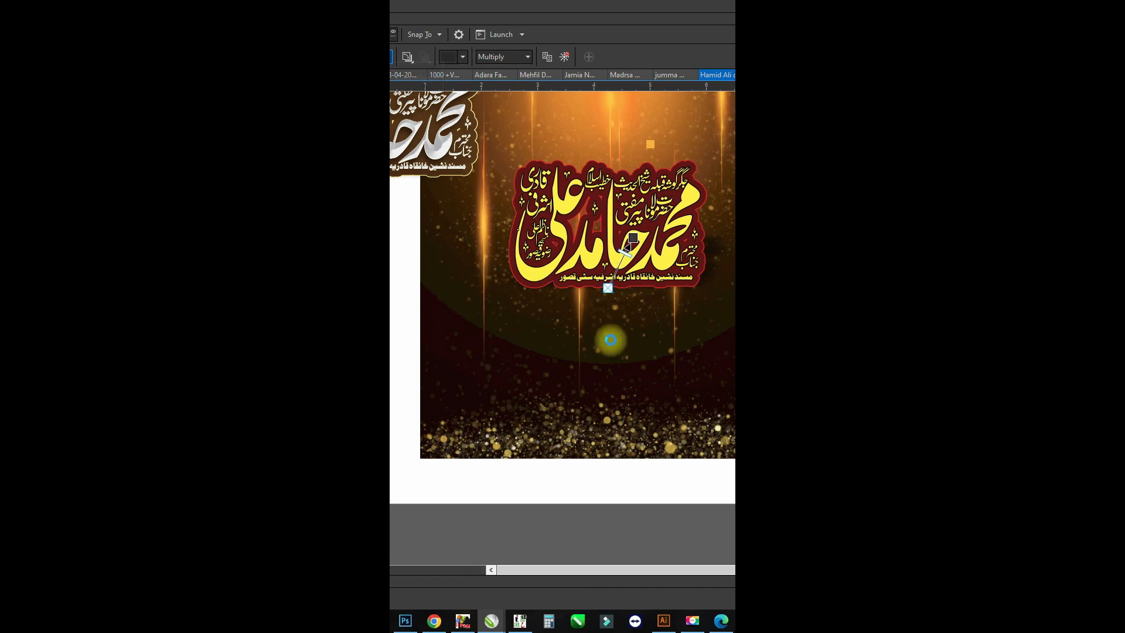
pyautogui.click(525, 442)
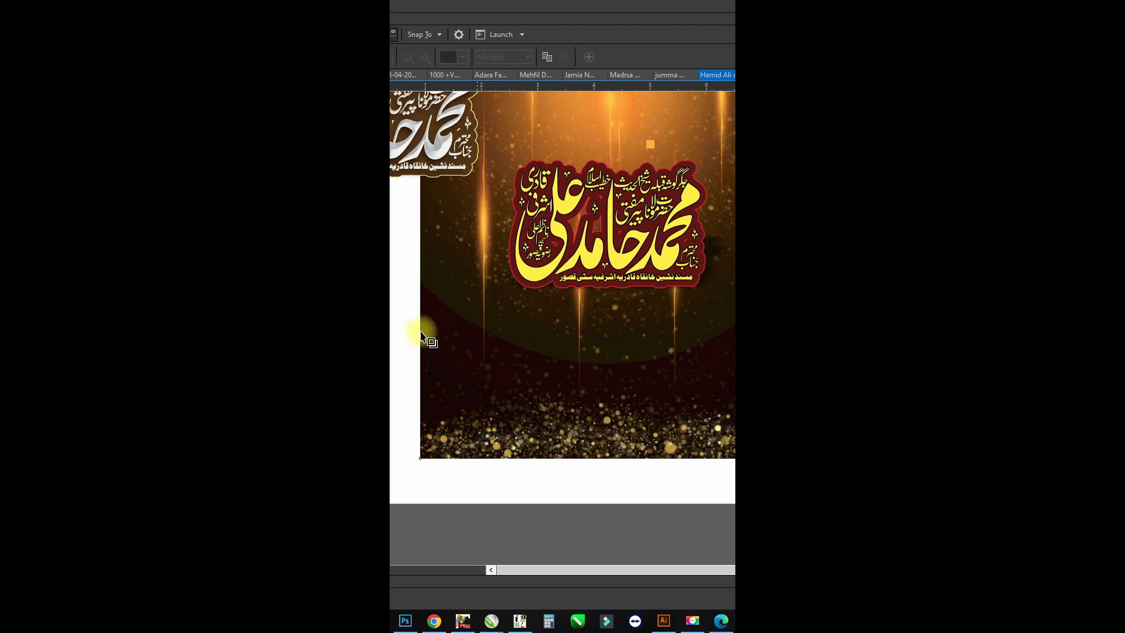
pyautogui.keyDown('alt'); pyautogui.click(516, 301); pyautogui.keyUp('alt')
pyautogui.hotkey('ctrl', 'g')
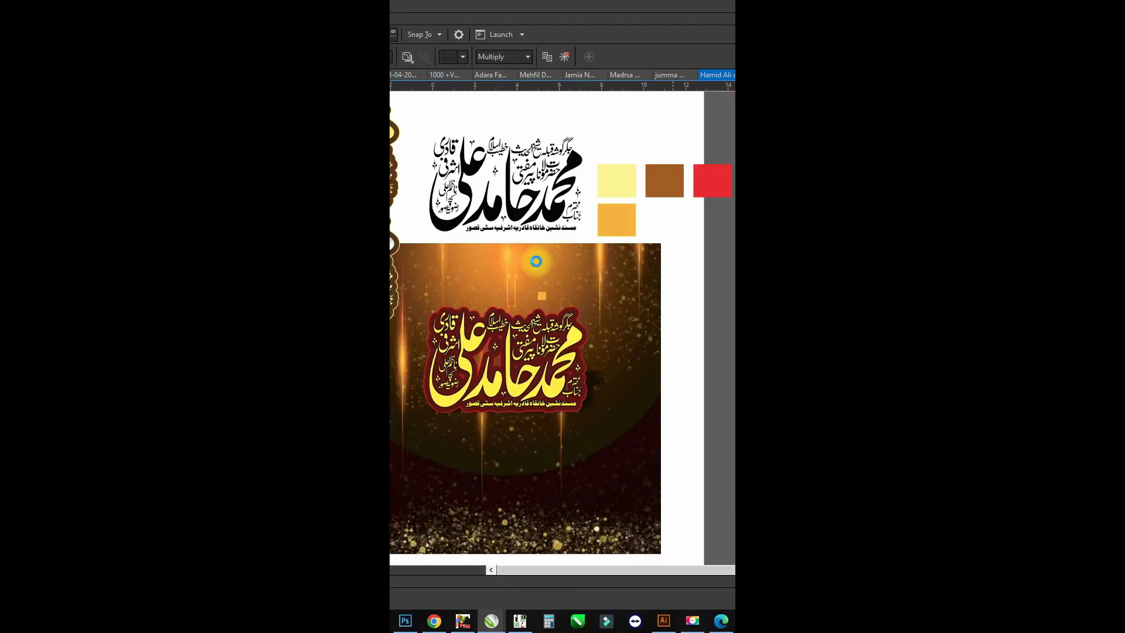
# Scale all the titles, colour swatches and golden background down together and repeat the reduction
pyautogui.scroll(-2, 536, 261)
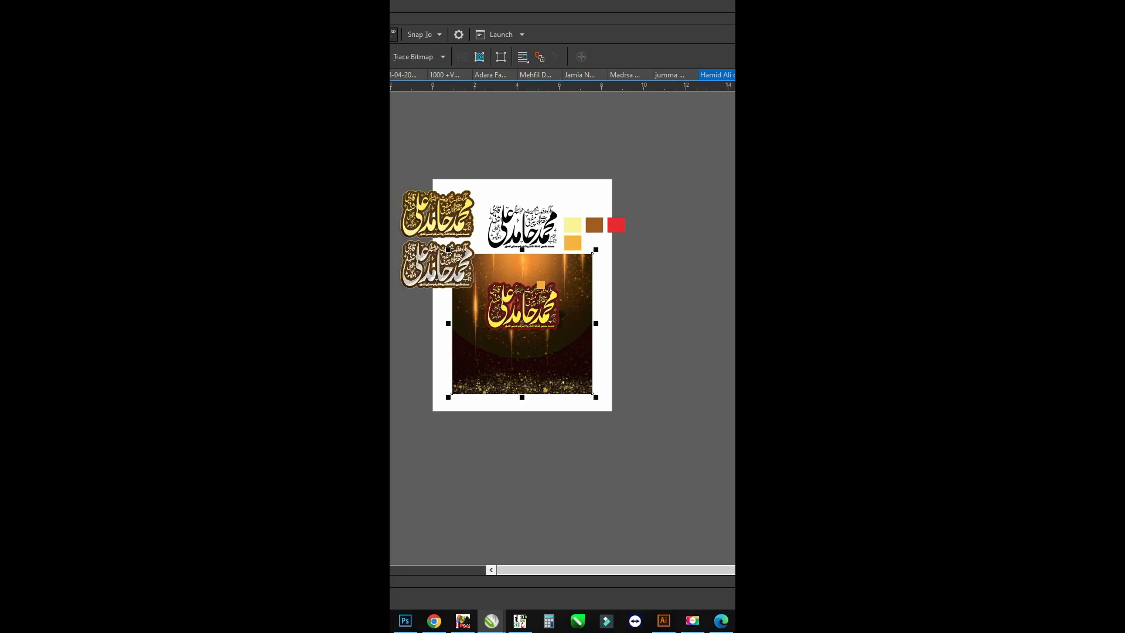
pyautogui.moveTo(665, 154); pyautogui.dragTo(427, 357)
pyautogui.hotkey('ctrl', 'r')
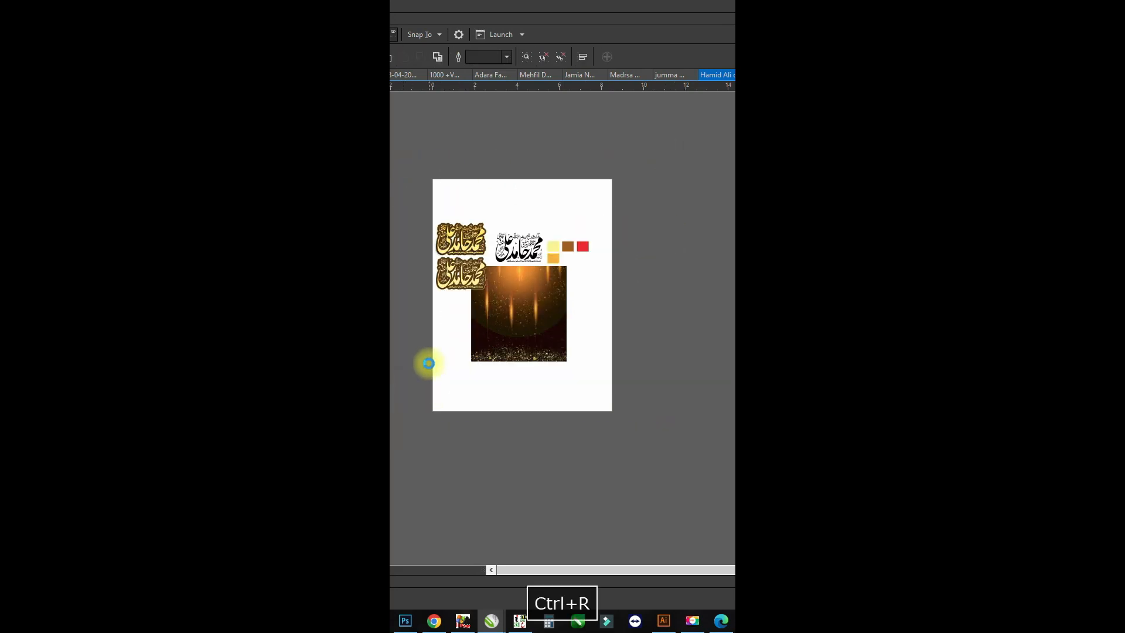
pyautogui.click(549, 335)
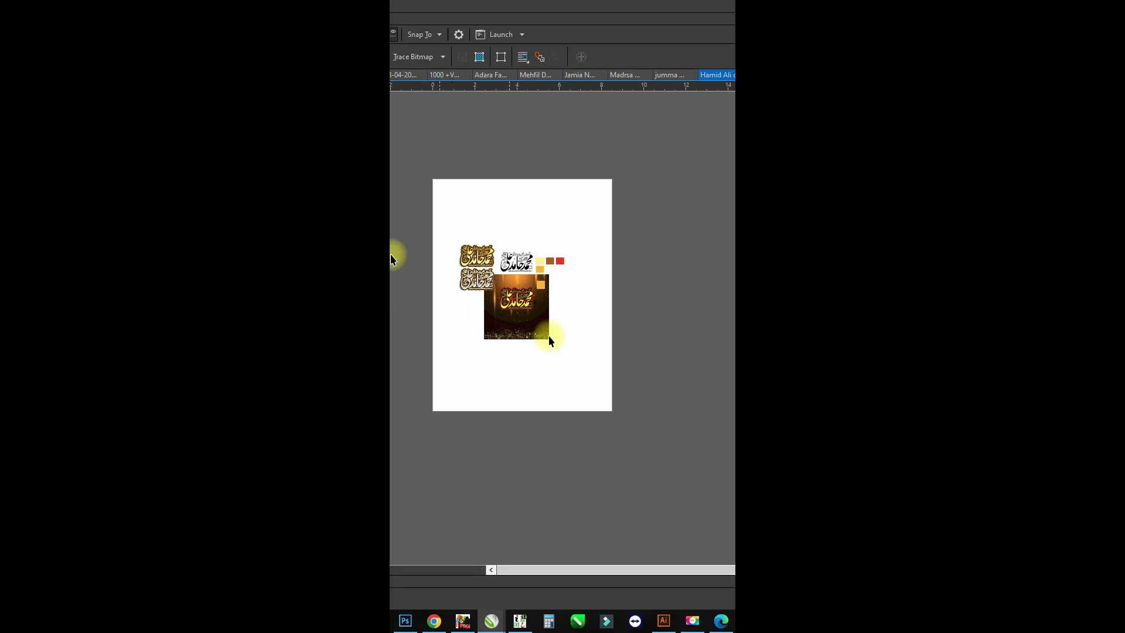
# Move the loose titles and swatches up clear of the golden background, and centre the background with its red title on the page
pyautogui.press('z')
pyautogui.press('space')
pyautogui.moveTo(474, 273); pyautogui.dragTo(474, 233)
pyautogui.moveTo(598, 262); pyautogui.dragTo(468, 365)
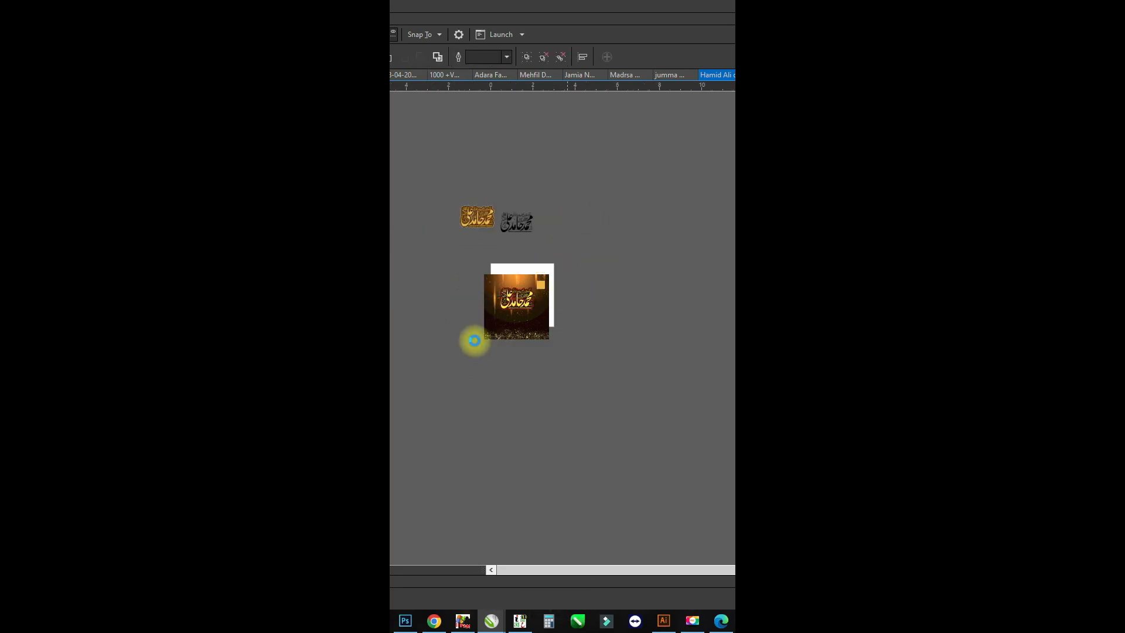
pyautogui.press('p')
# Ungroup the golden background artwork, enlarge the red title slightly and group it with the background again
pyautogui.press('z')
pyautogui.moveTo(641, 389); pyautogui.dragTo(415, 166)
pyautogui.press('space')
pyautogui.moveTo(508, 203); pyautogui.dragTo(660, 219)
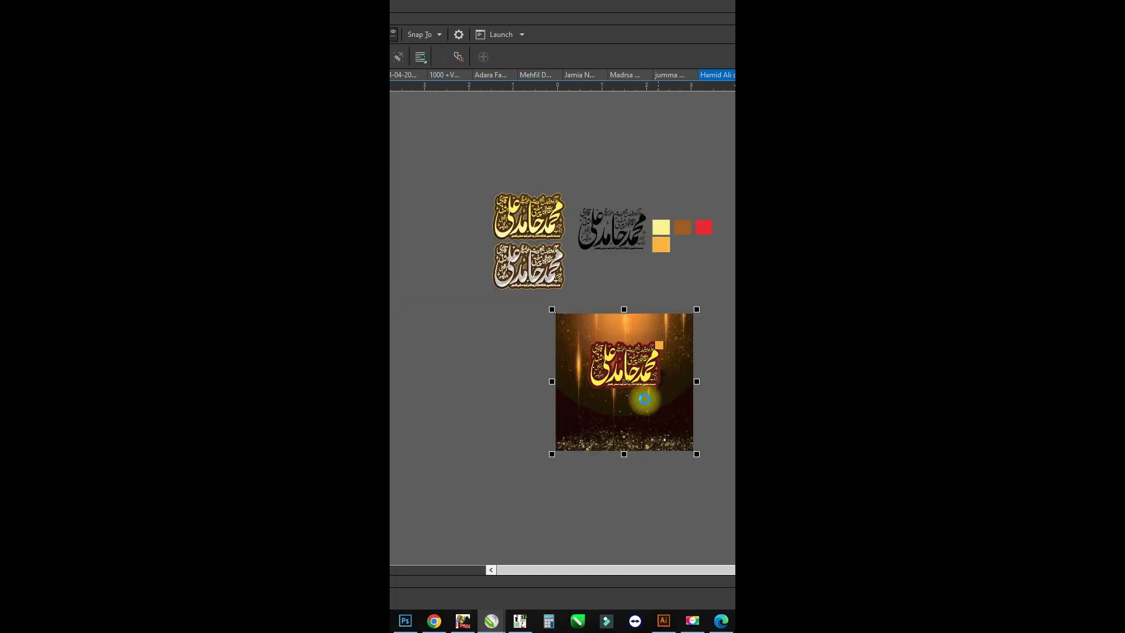
pyautogui.hotkey('ctrl', 'u')
pyautogui.click(593, 381)
pyautogui.moveTo(678, 339); pyautogui.dragTo(685, 328)
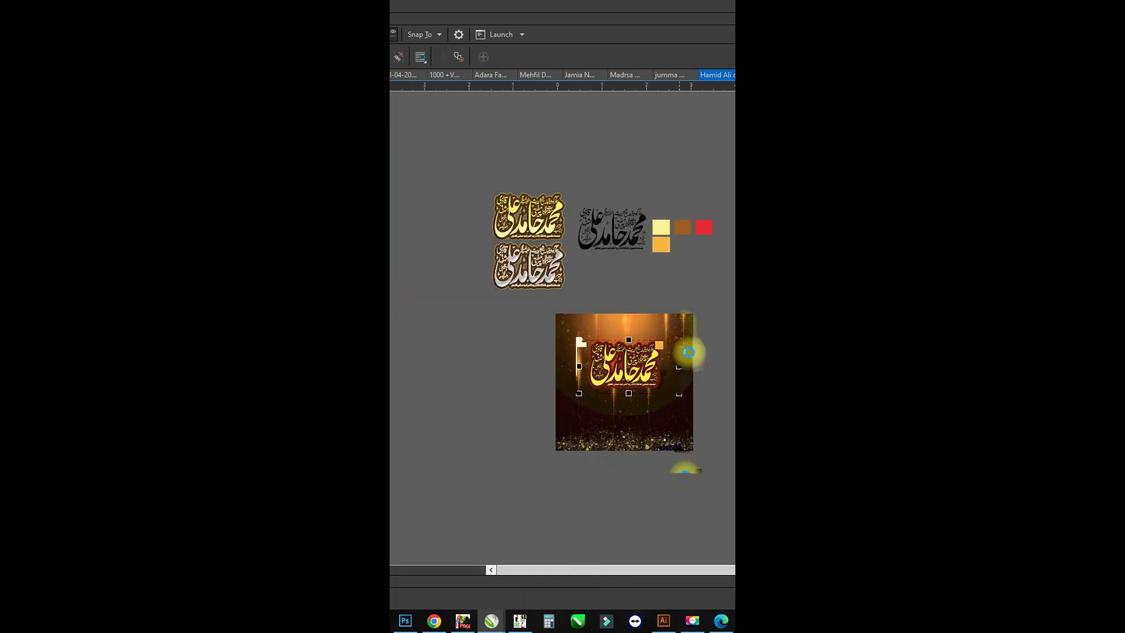
pyautogui.moveTo(707, 469); pyautogui.dragTo(518, 293)
pyautogui.hotkey('ctrl', 'g')
# Place a copy of the golden background artwork directly below the original and delete the red title from the copy
pyautogui.moveTo(629, 337); pyautogui.dragTo(626, 237)
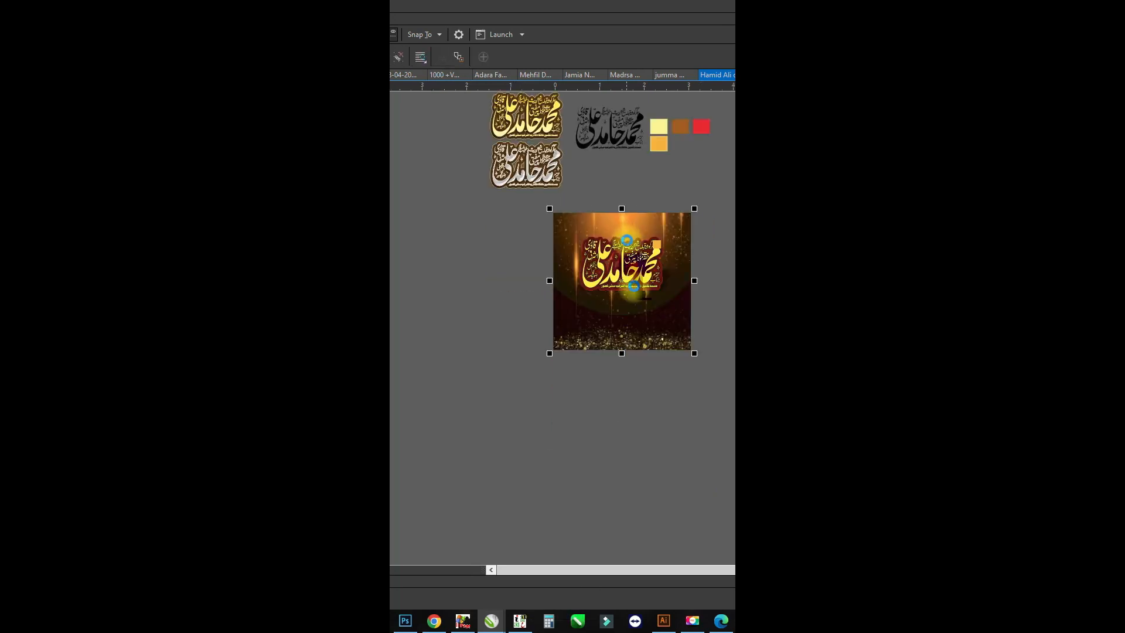
pyautogui.moveTo(620, 404); pyautogui.dragTo(627, 405)
pyautogui.rightClick(627, 405)
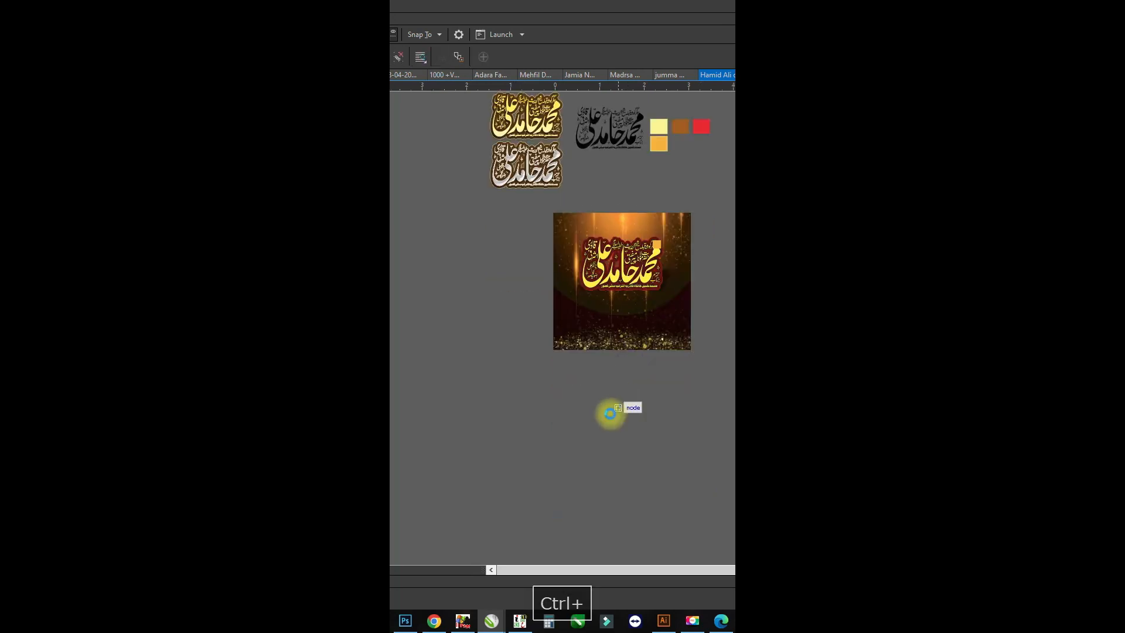
pyautogui.keyDown('ctrl'); pyautogui.click(628, 456); pyautogui.keyUp('ctrl')
pyautogui.press('Delete')
# Centre the silver title on the empty golden background, bring it to the front and group the two together
pyautogui.click(536, 159)
pyautogui.keyDown('shift'); pyautogui.click(607, 416); pyautogui.keyUp('shift')
pyautogui.press('c')
pyautogui.press('e')
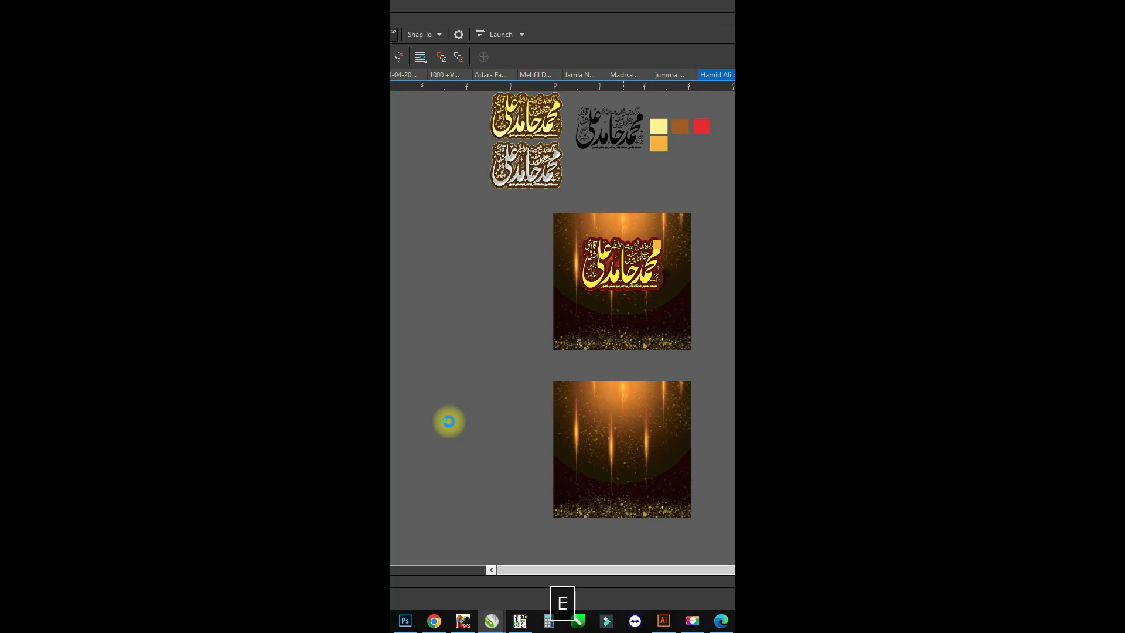
pyautogui.hotkey('shift', 'pageup')
pyautogui.hotkey('ctrl', '7')
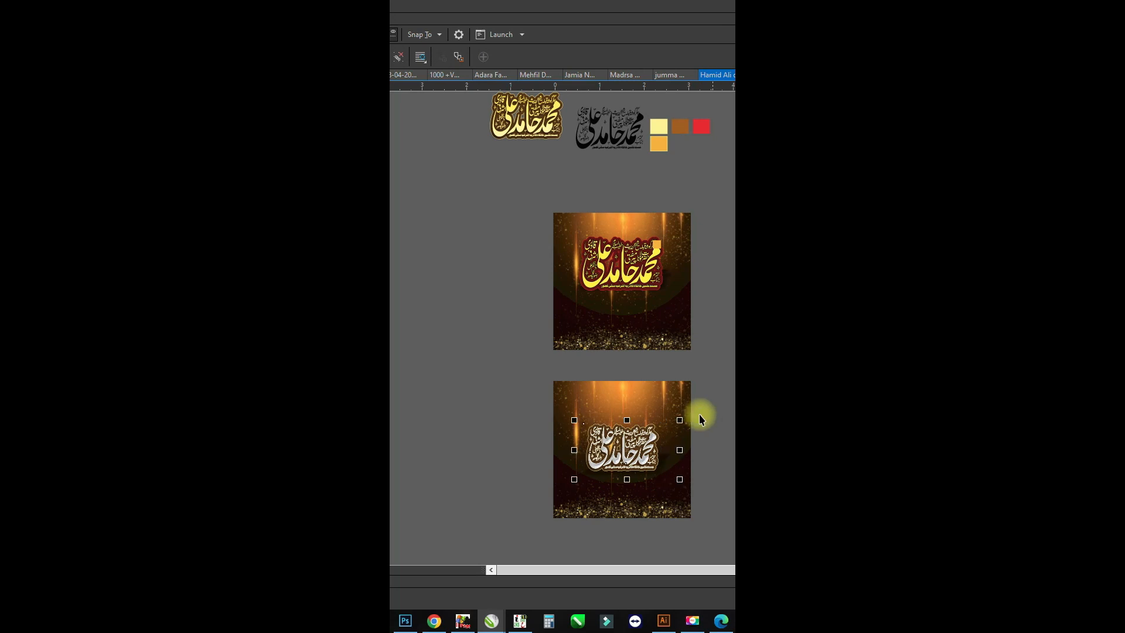
pyautogui.keyDown('shift'); pyautogui.click(613, 502); pyautogui.keyUp('shift')
pyautogui.hotkey('ctrl', 'g')
# Move the grouped silver title artwork to the left, clear of the column below the red title artwork
pyautogui.moveTo(658, 451); pyautogui.dragTo(502, 428)
pyautogui.hotkey('ctrl', 'z')
pyautogui.click(468, 300)
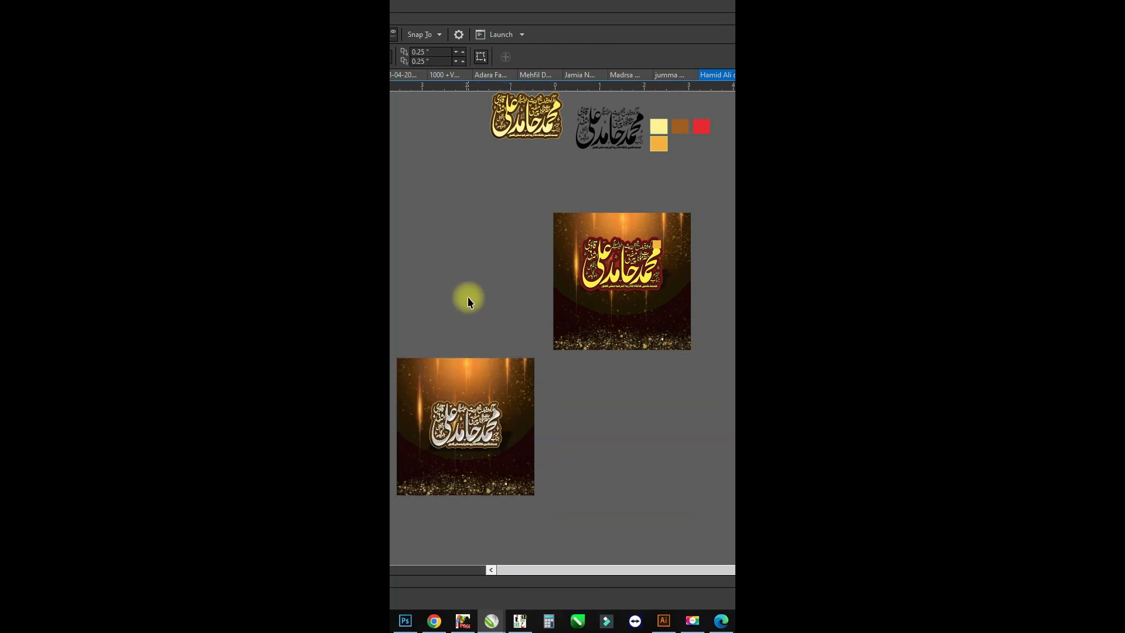
pyautogui.press('z')
pyautogui.moveTo(514, 395); pyautogui.dragTo(421, 476)
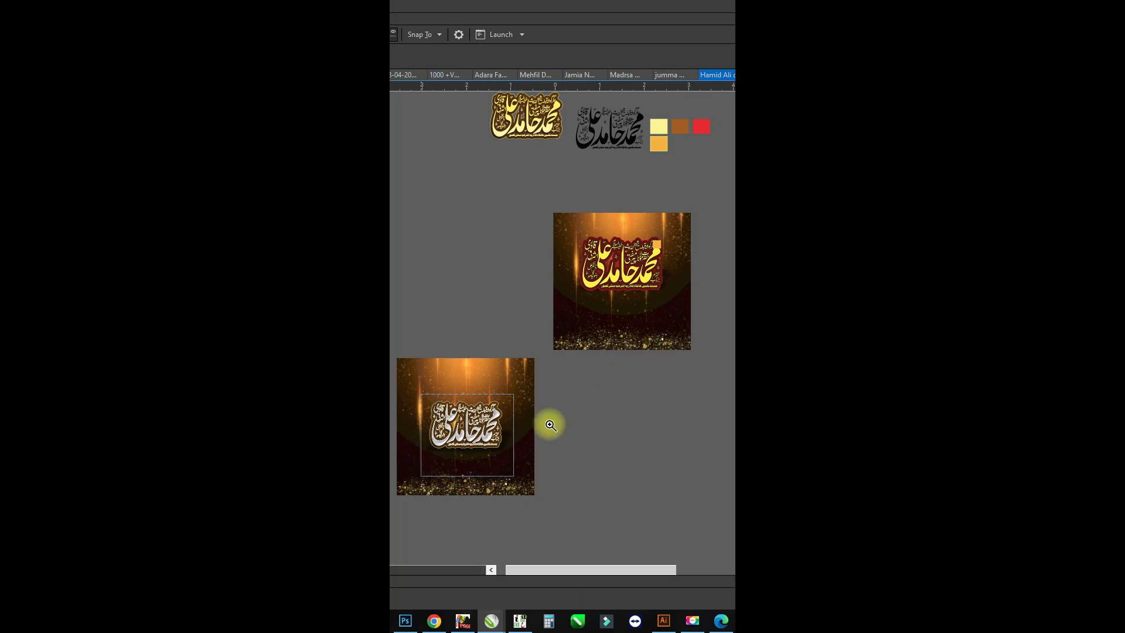